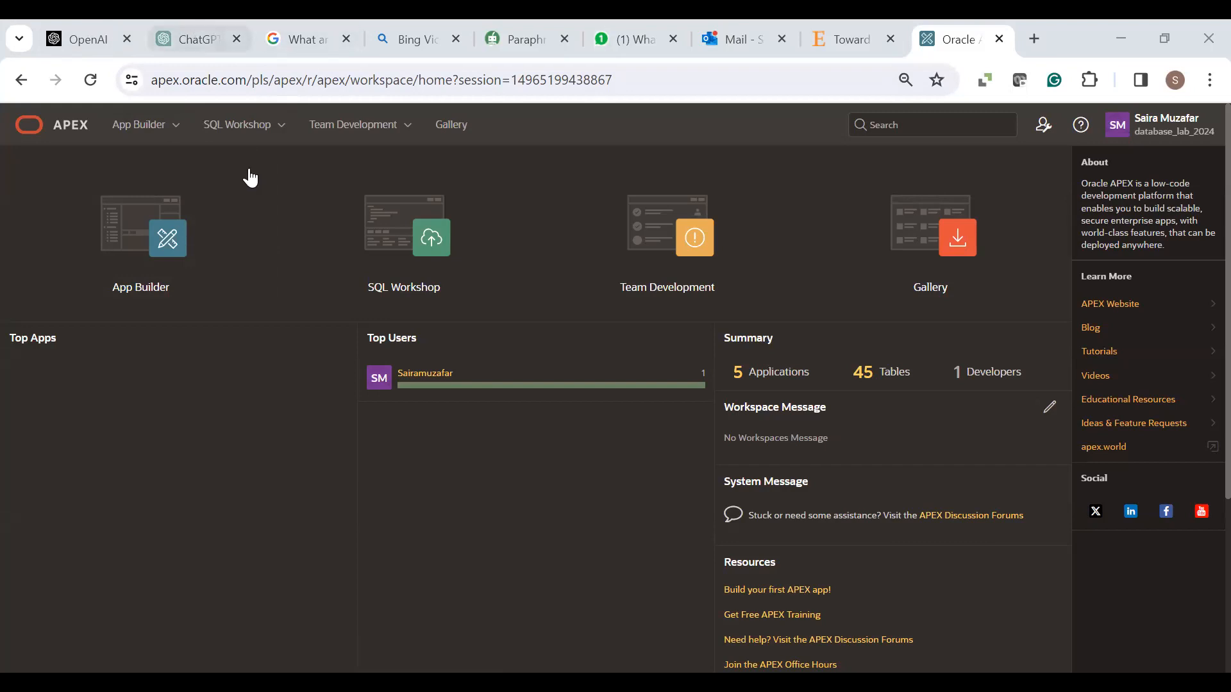
- Open the Oracle_Flex application (98033) from App Builder so its 12 pages are listed
left_click(171, 127)
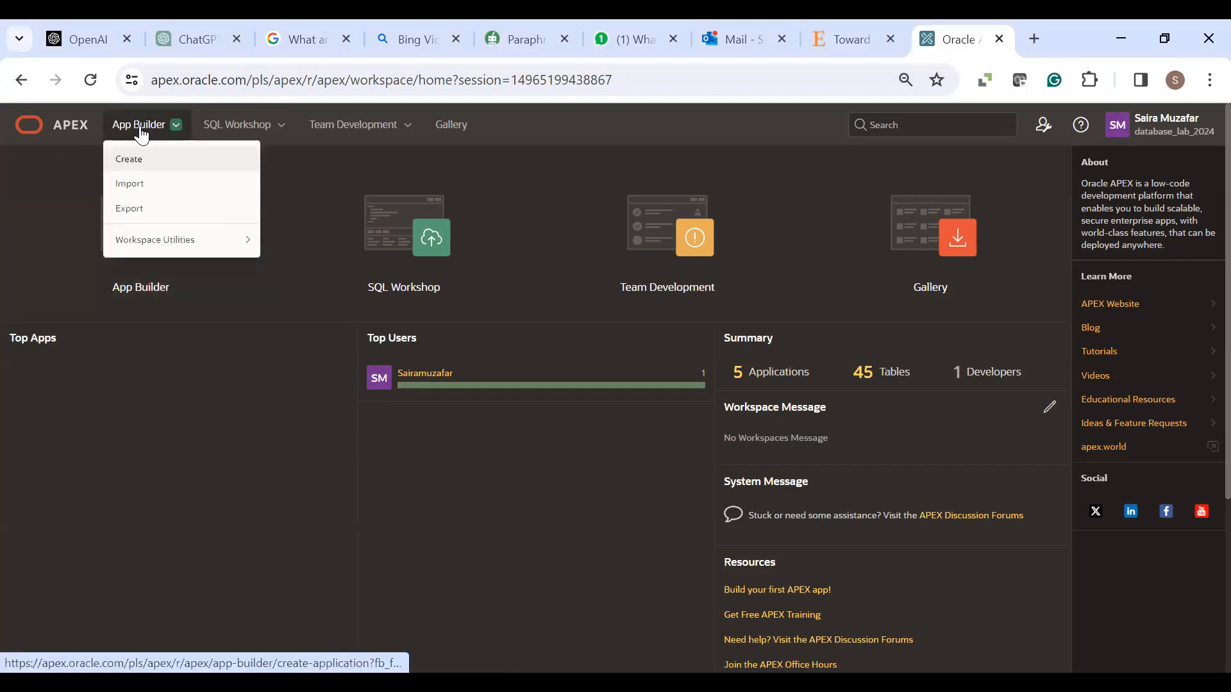
left_click(139, 169)
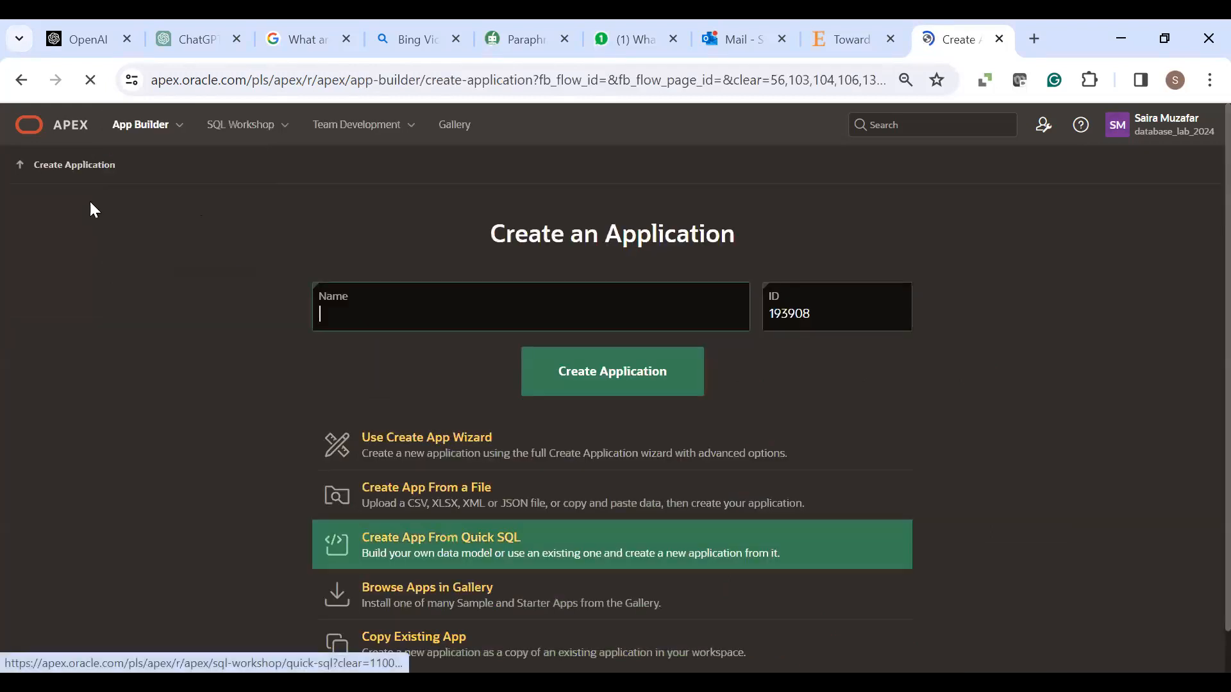
left_click(122, 133)
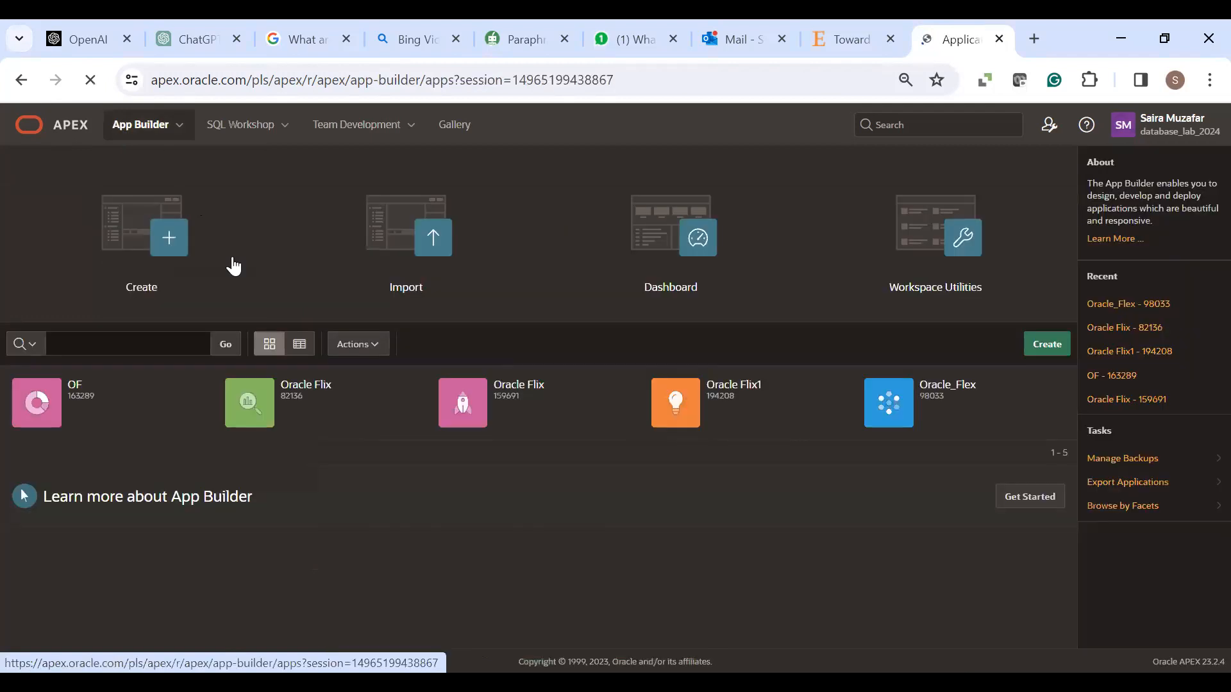
left_click(902, 407)
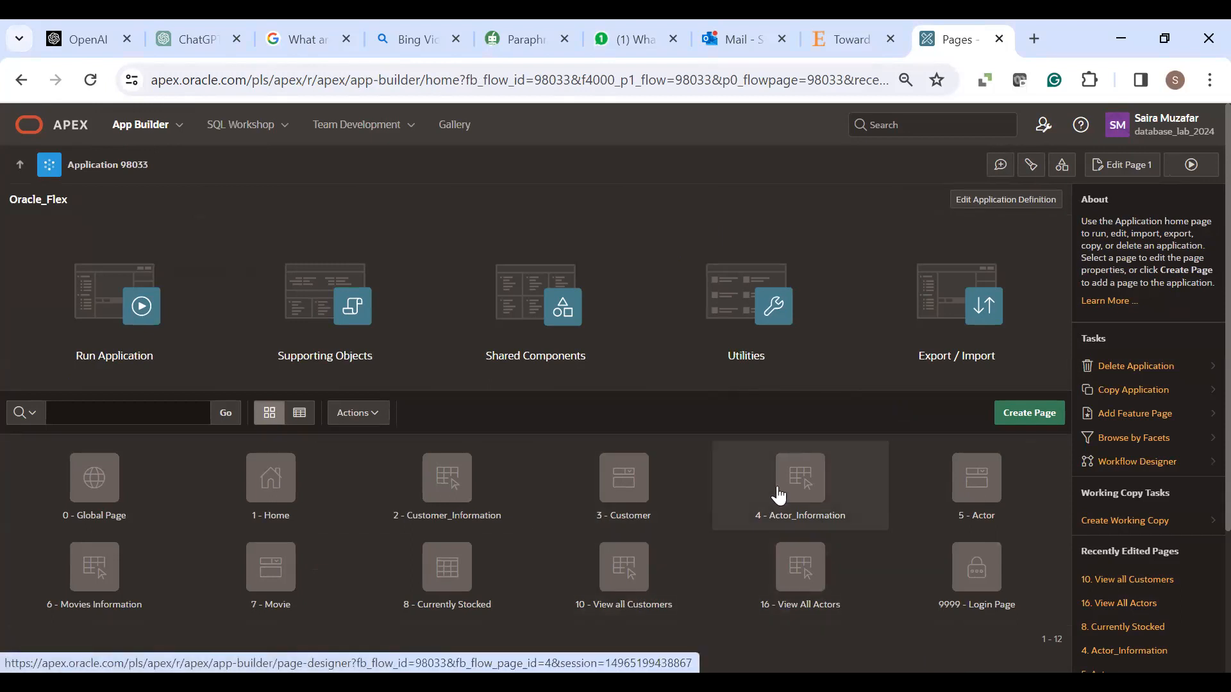
- Start a new Form page (page 13) in Oracle_Flex and reach the Create Form dialog
left_click(1015, 418)
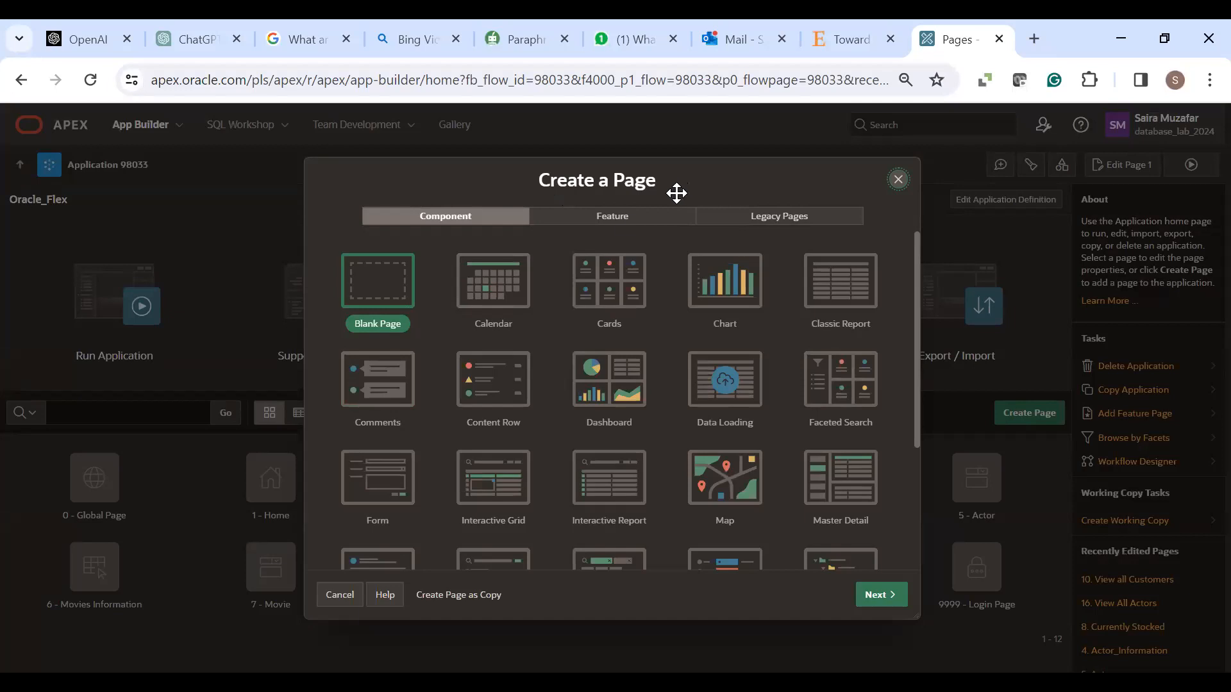
left_click(380, 493)
left_click(869, 597)
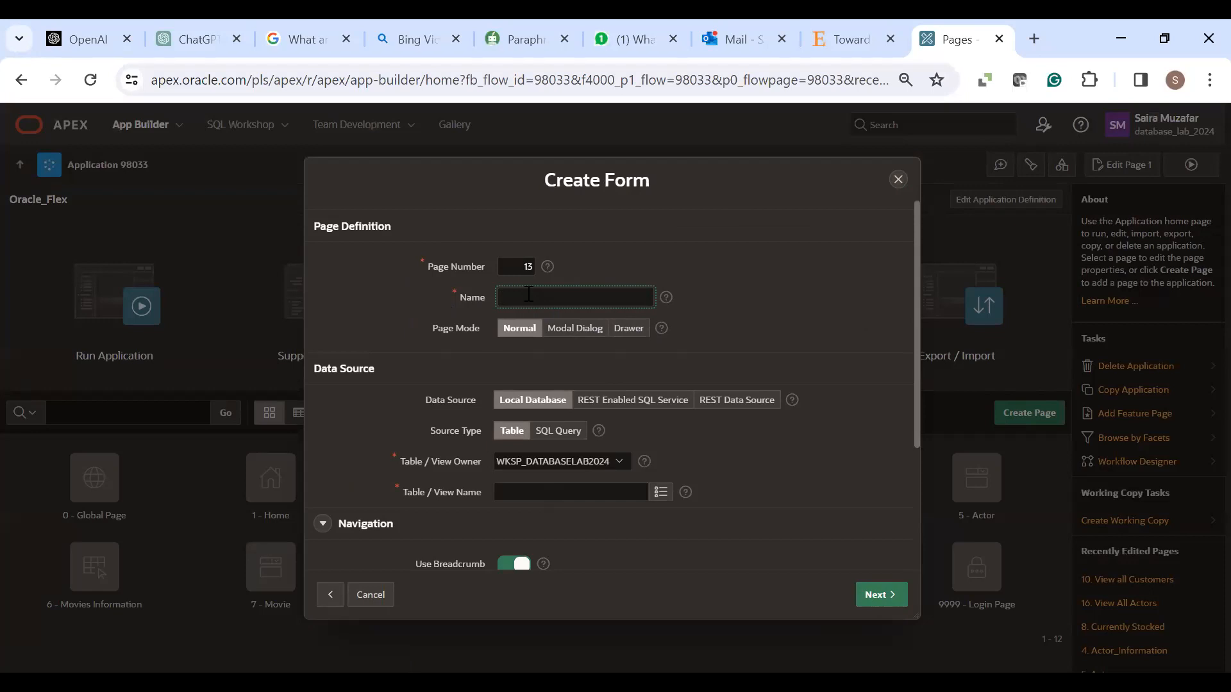
- Name the form page 'Add Movie' and choose the MOVIES table as its source
type("Add Movie")
left_click(592, 494)
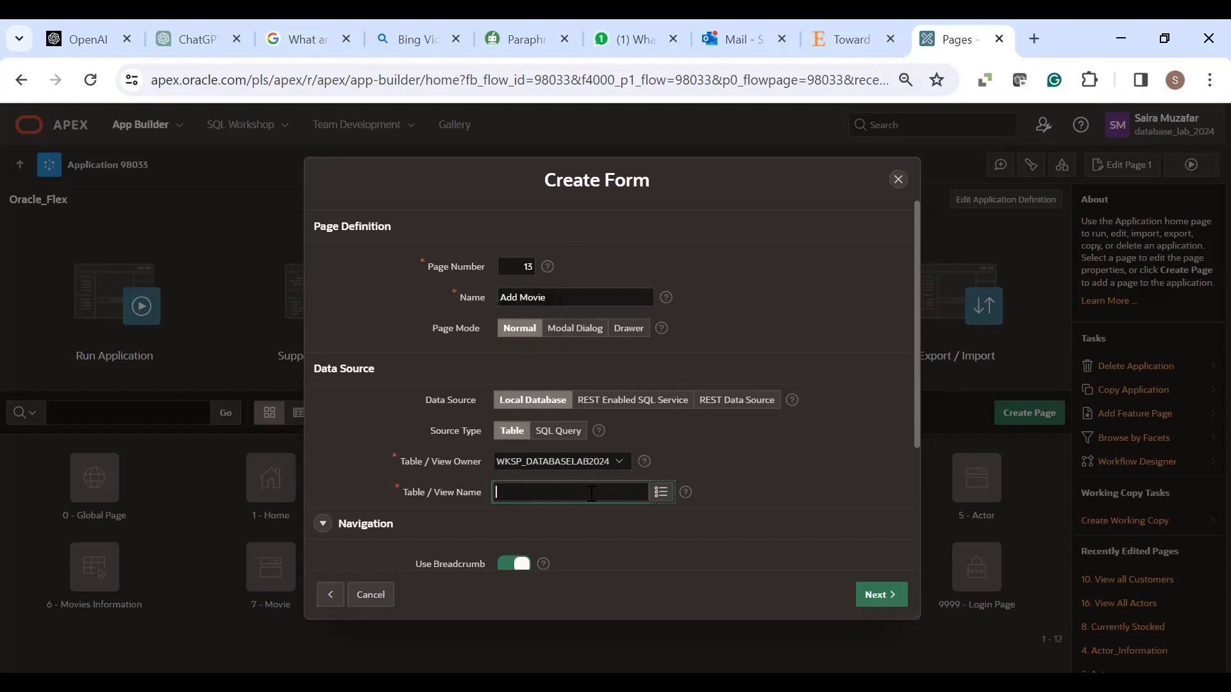
left_click(662, 493)
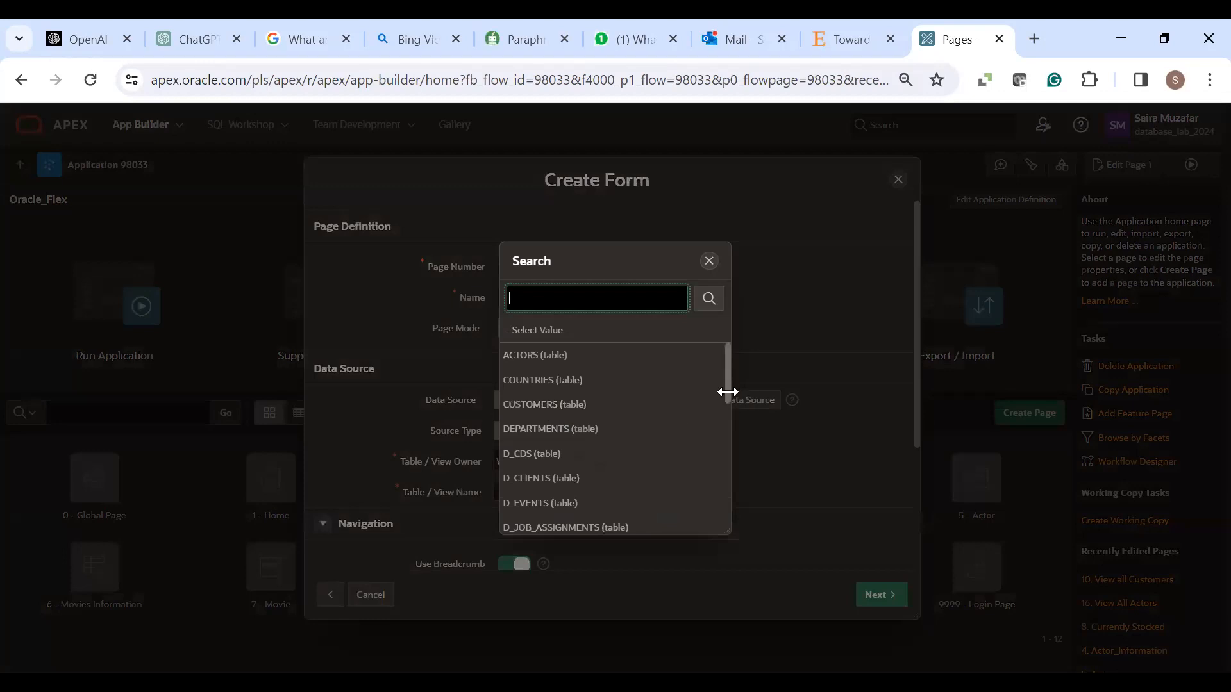
left_click_drag(727, 398, 726, 535)
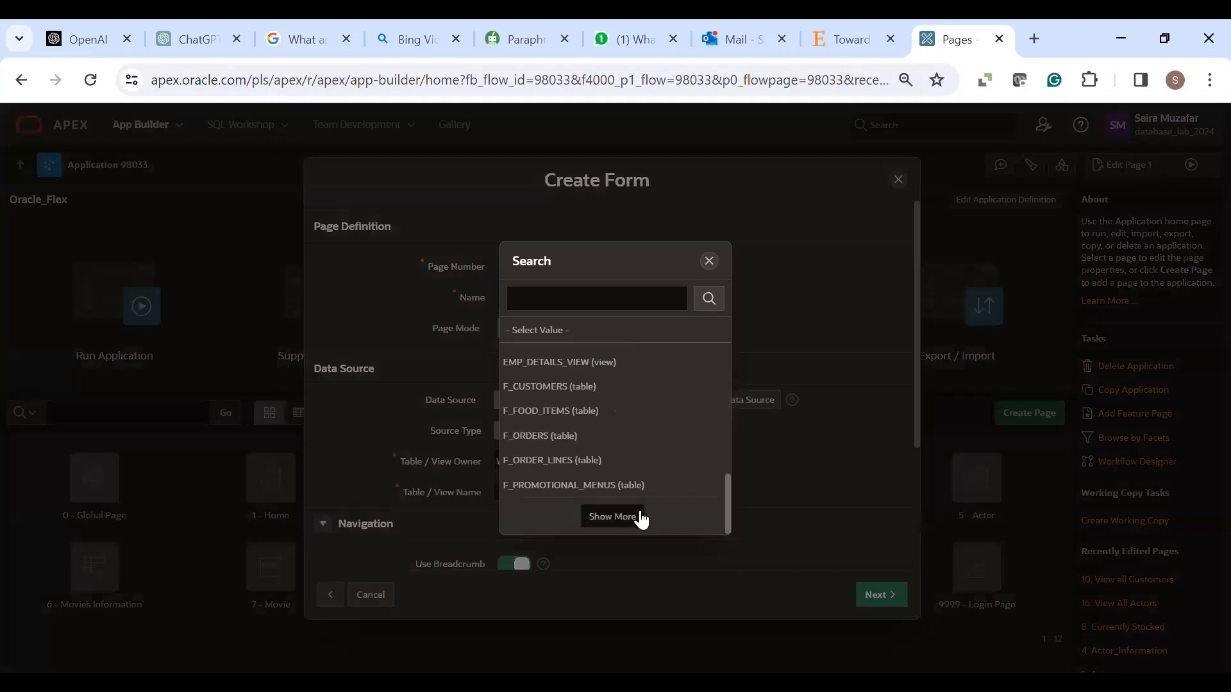
left_click(630, 517)
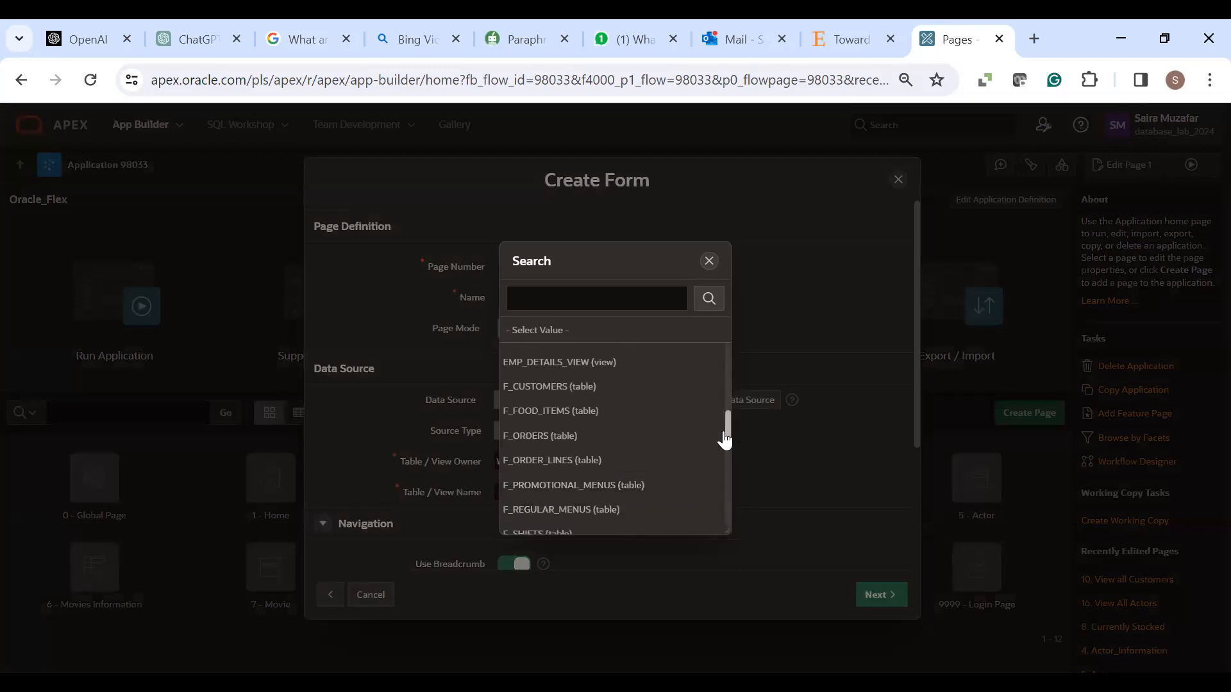
left_click_drag(727, 435, 727, 486)
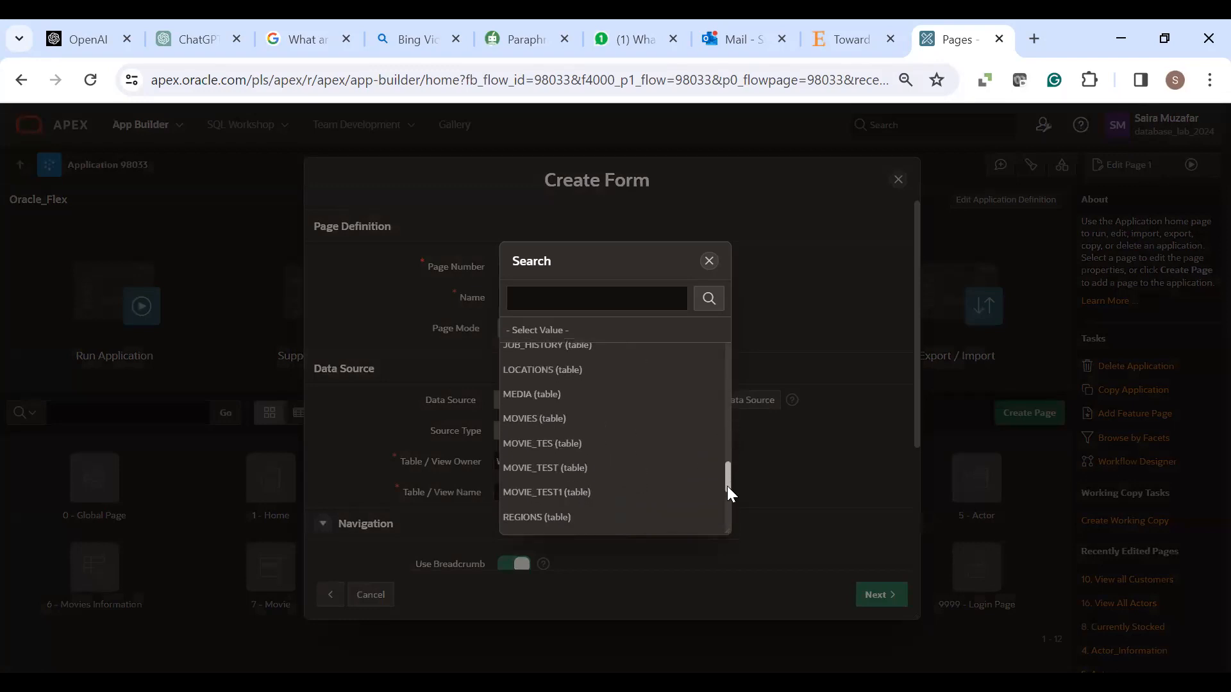
left_click(559, 423)
left_click_drag(914, 435, 917, 586)
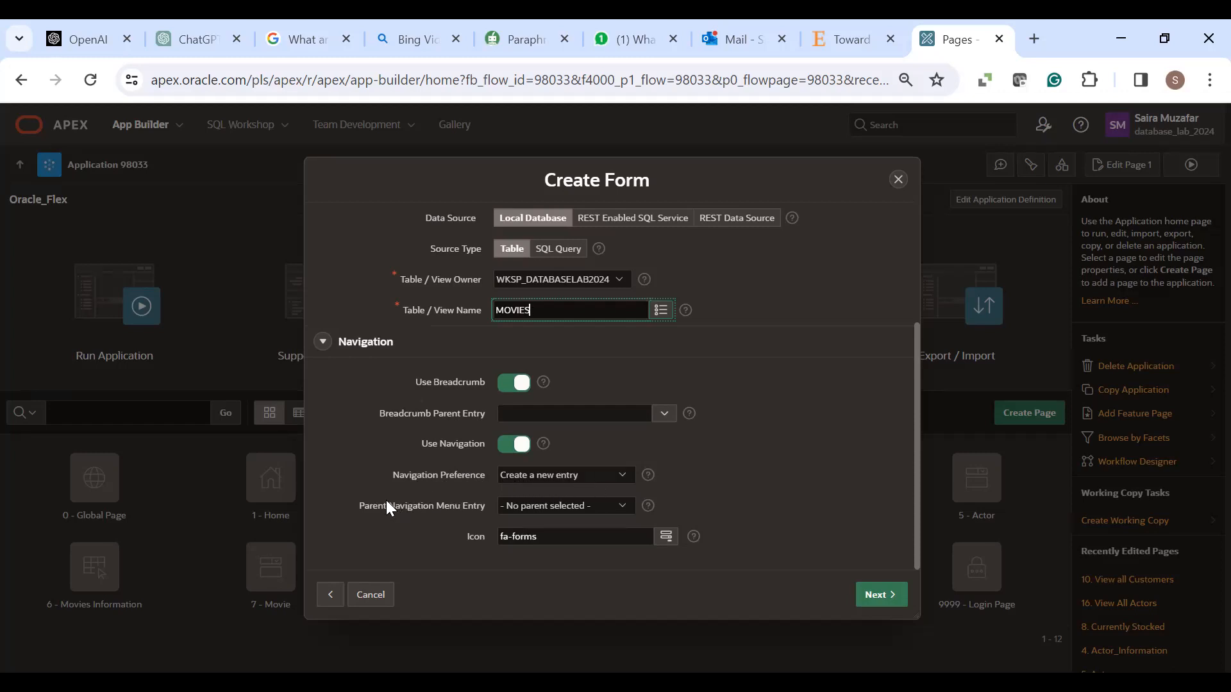
- Set the parent navigation menu entry to Movies Information and proceed to primary key settings
left_click(623, 512)
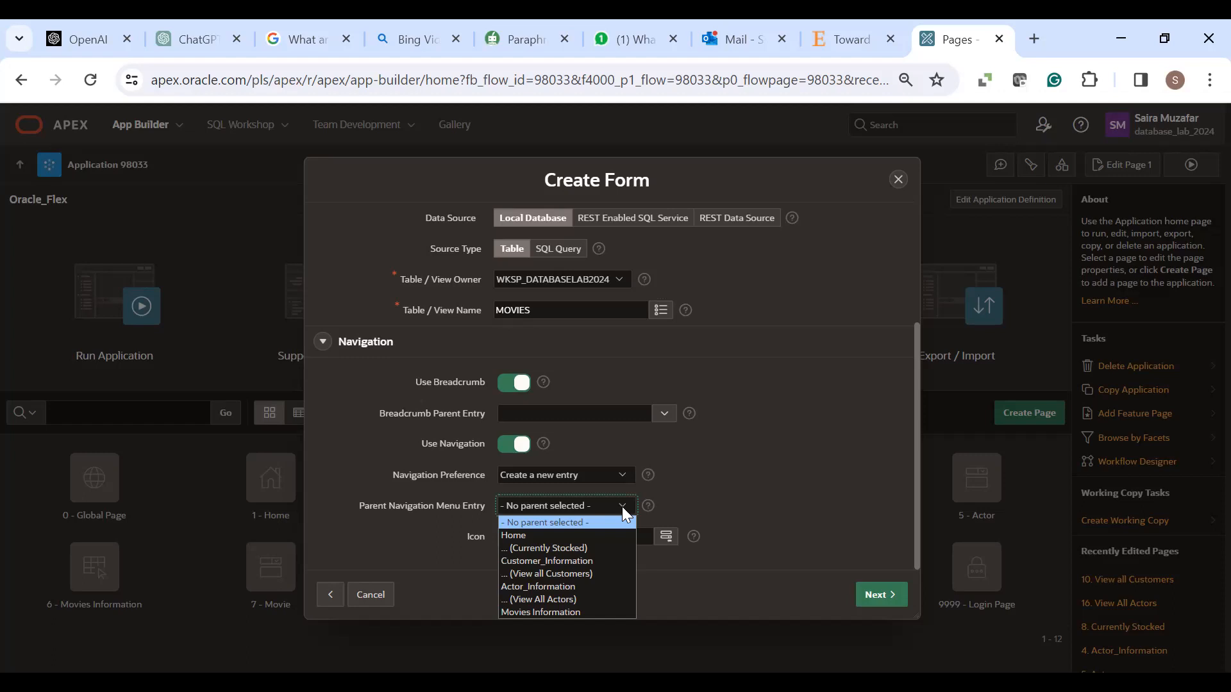
left_click(571, 613)
left_click(869, 600)
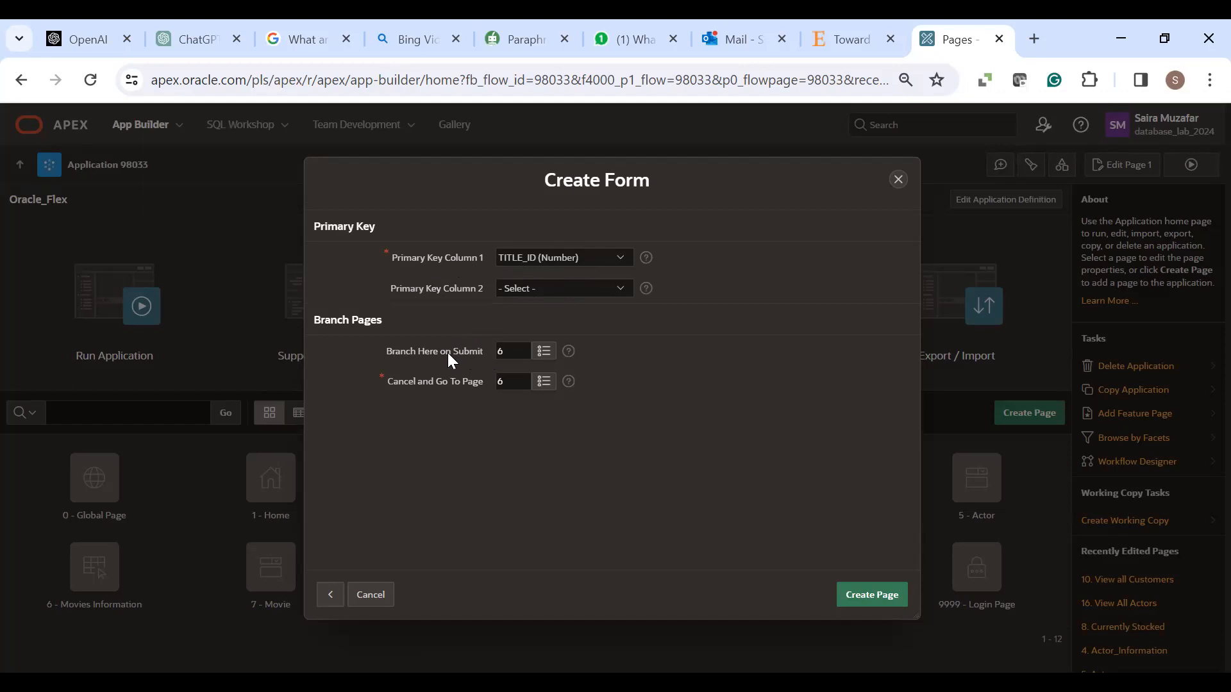
- Branch to page 6 on submit and page 1 (Home) on cancel, then create the page
left_click(542, 353)
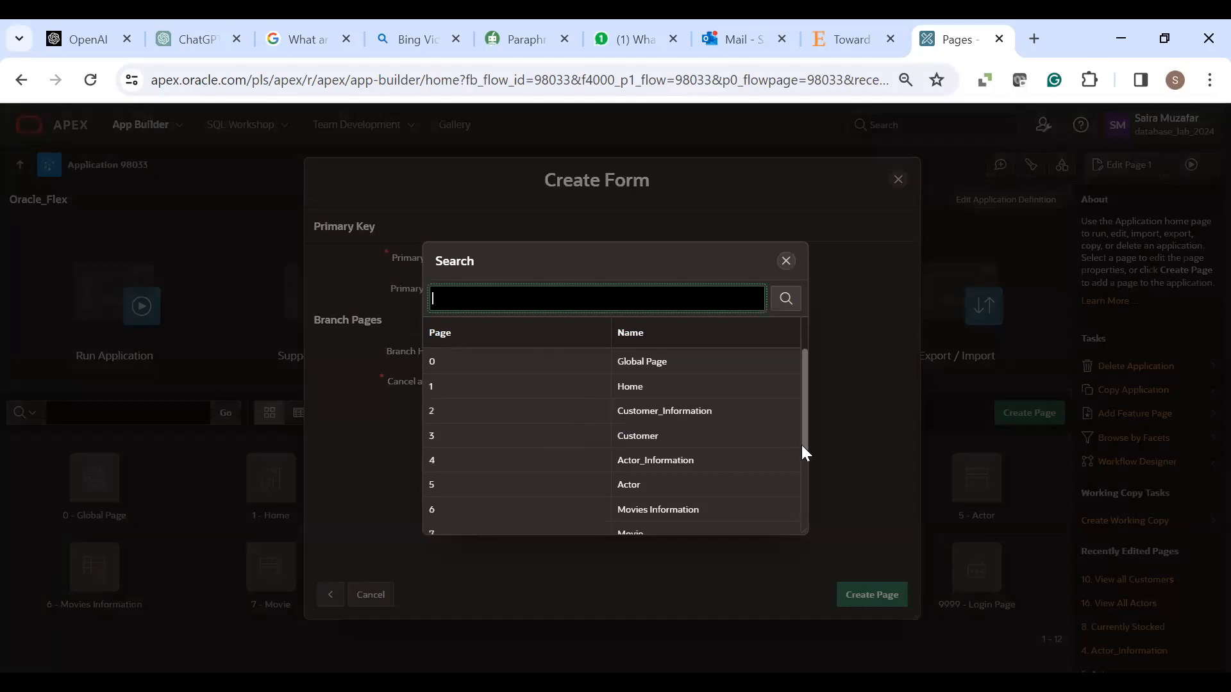
left_click_drag(803, 446, 803, 484)
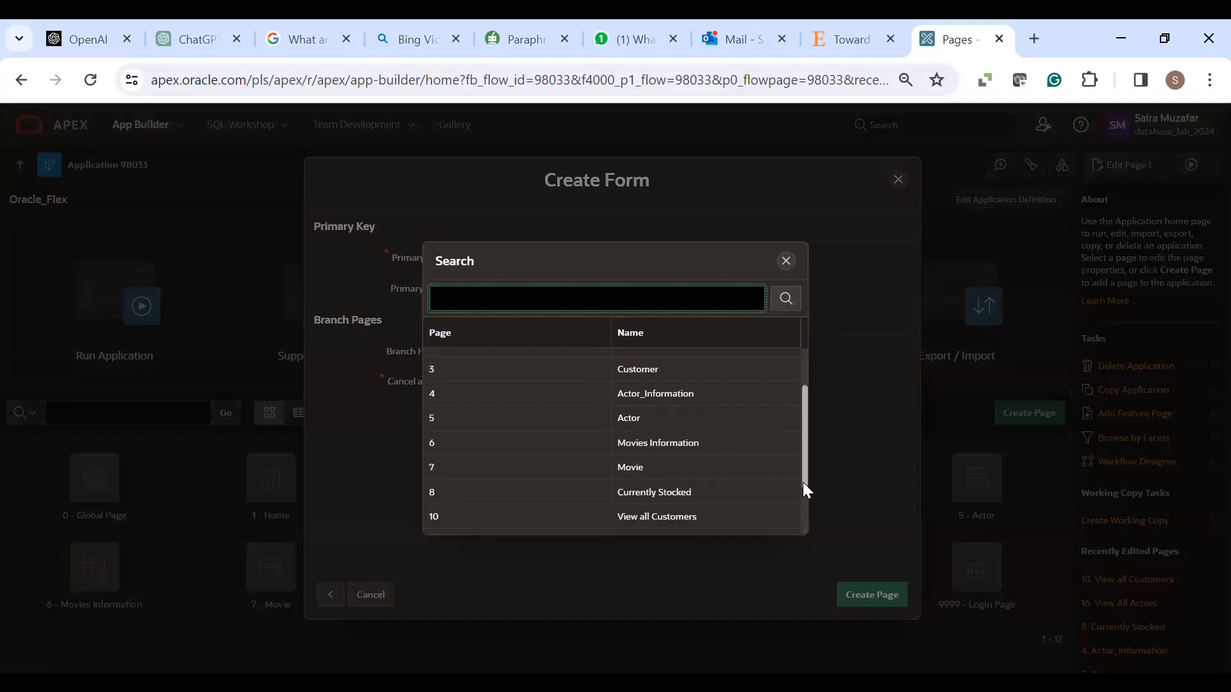
mouse_move(803, 479)
left_mouse_down()
mouse_move(799, 520)
mouse_move(790, 432)
mouse_move(786, 471)
left_mouse_up()
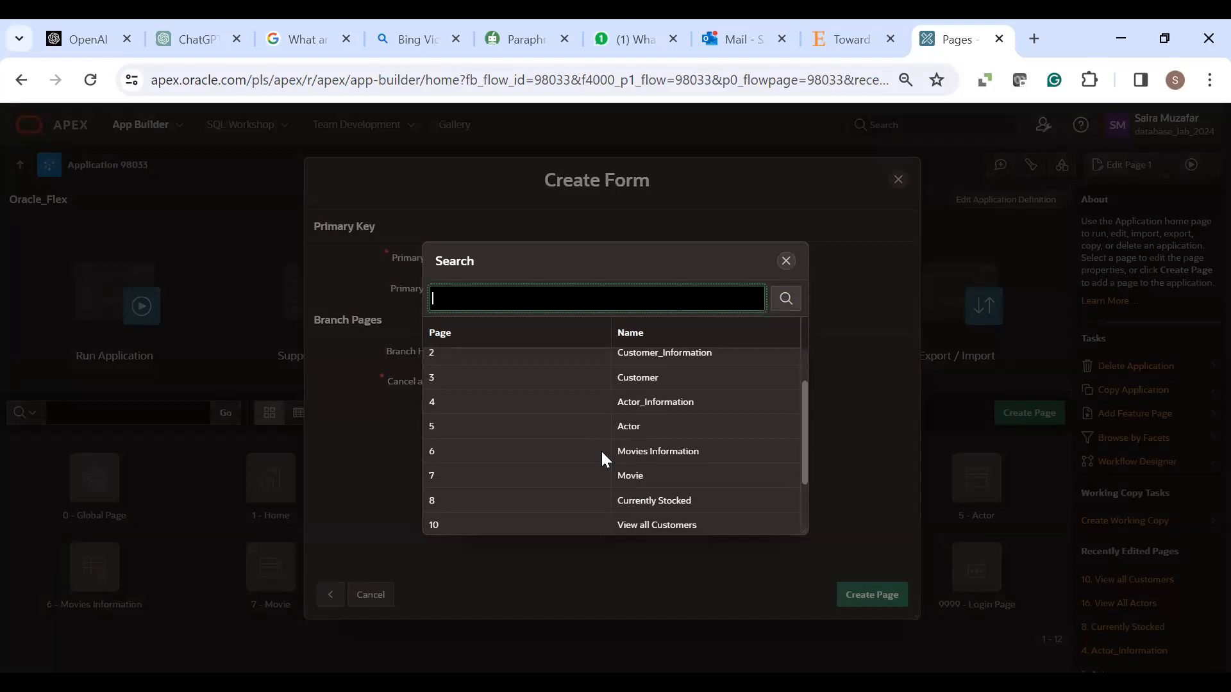
left_click(444, 450)
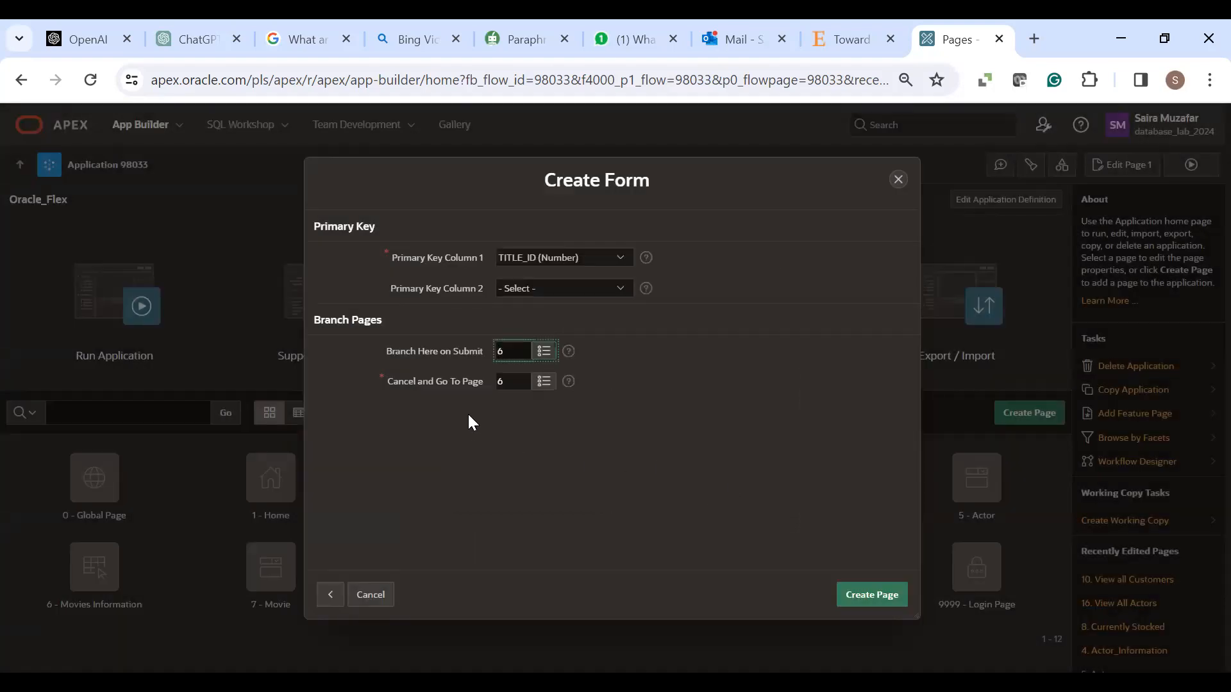
left_click(545, 383)
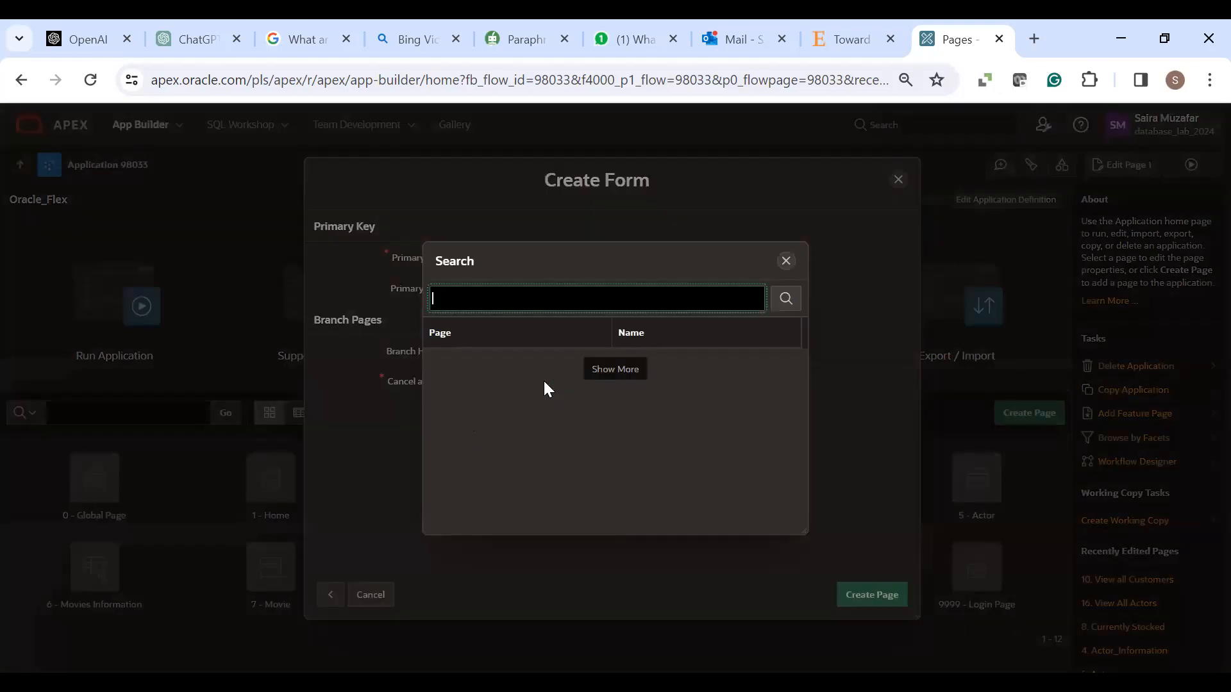
left_click_drag(523, 274, 722, 265)
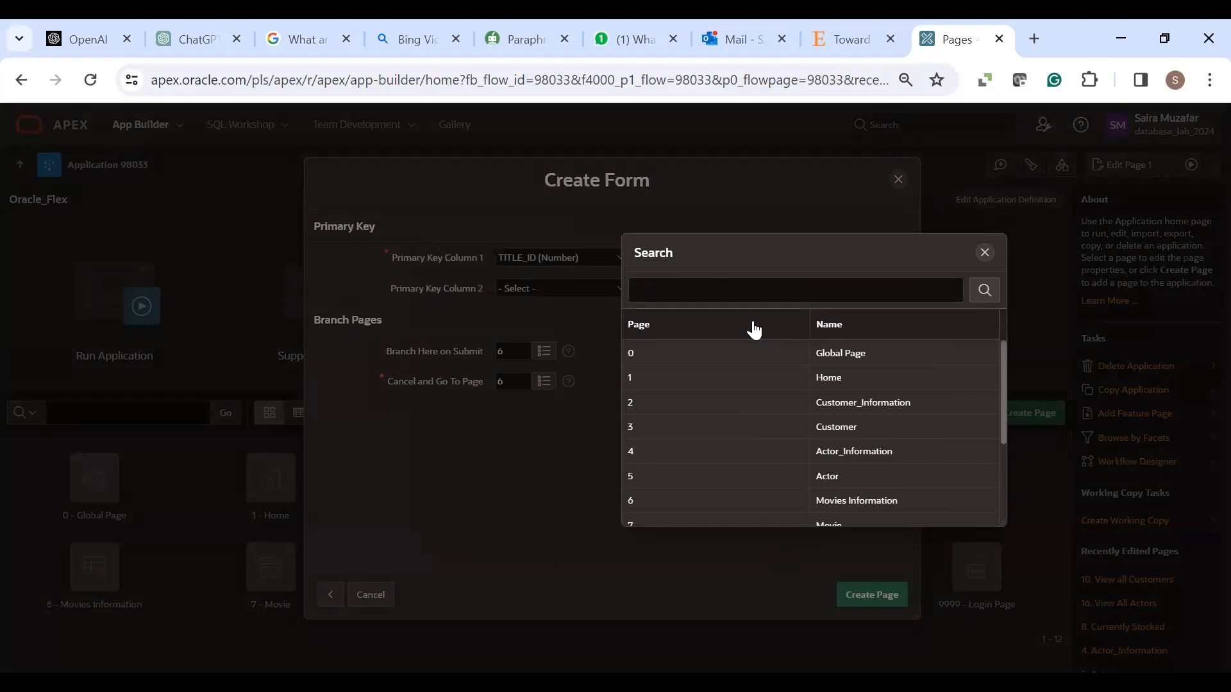
left_click(825, 378)
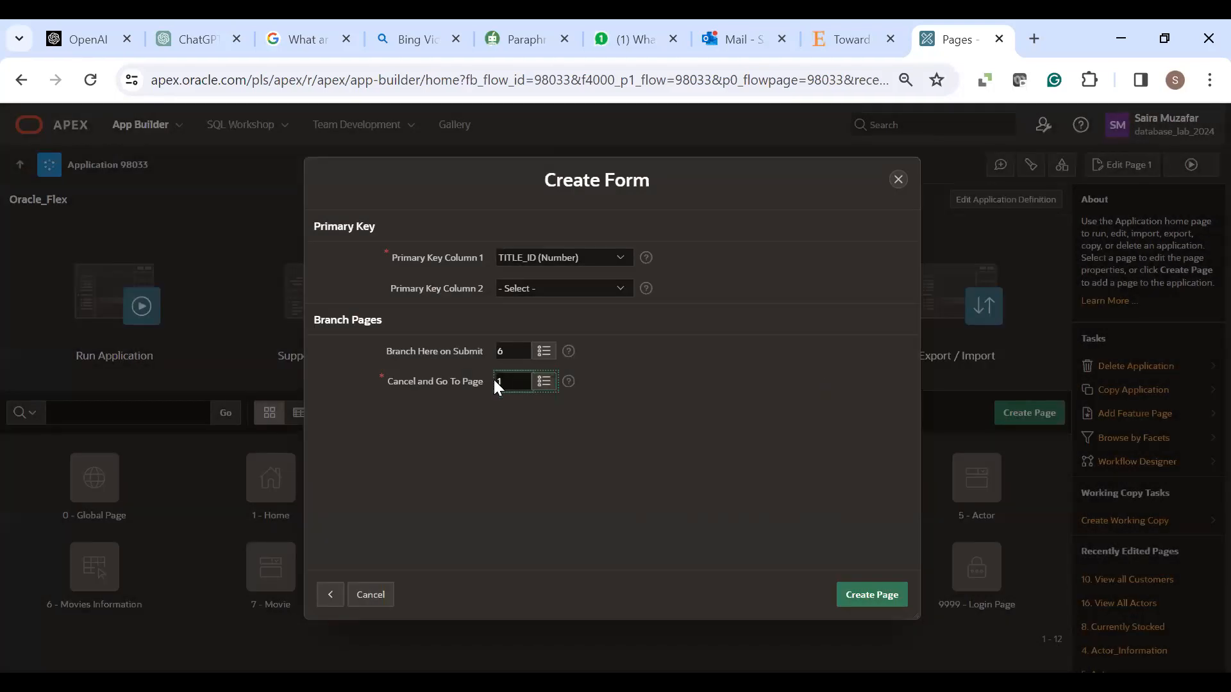
left_click(855, 596)
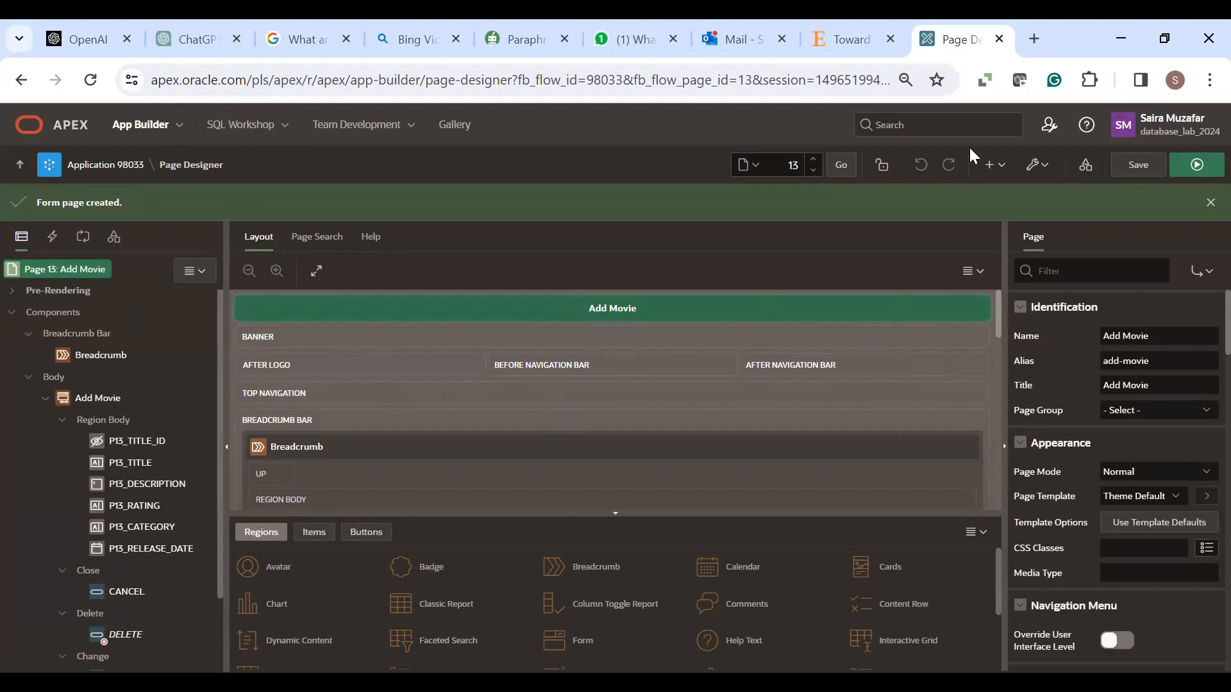
left_click(1122, 170)
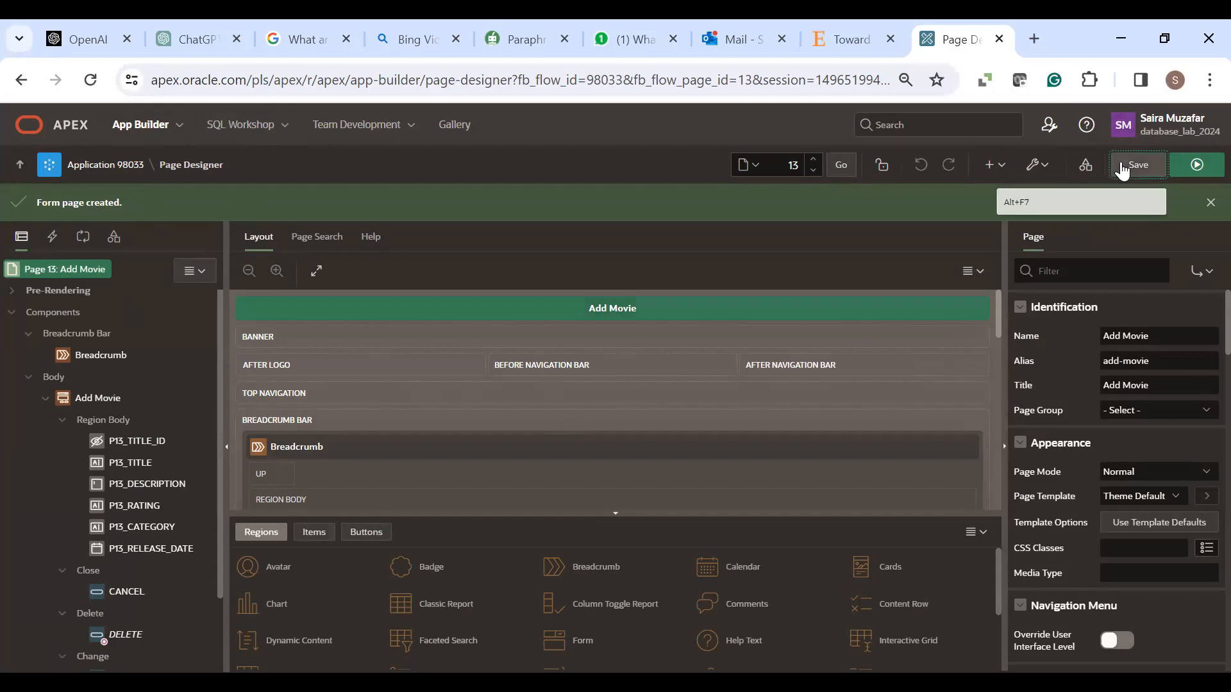
left_click(1197, 165)
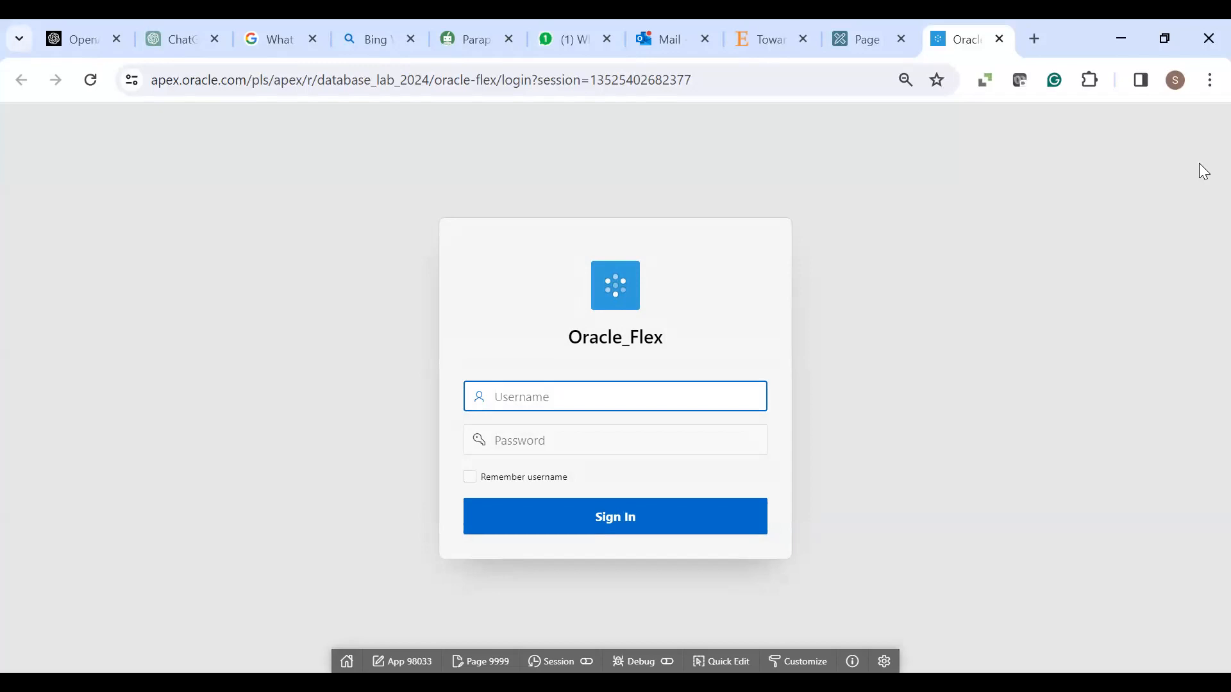
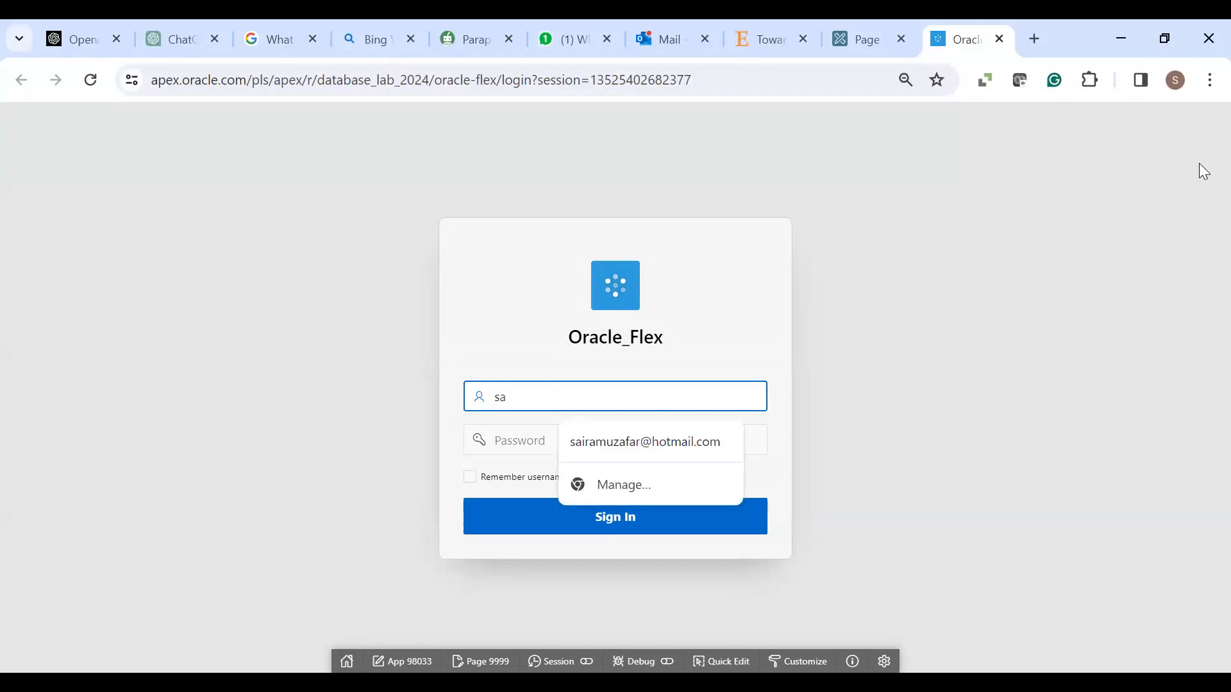
left_click(687, 449)
left_click(638, 437)
type("•••••••••")
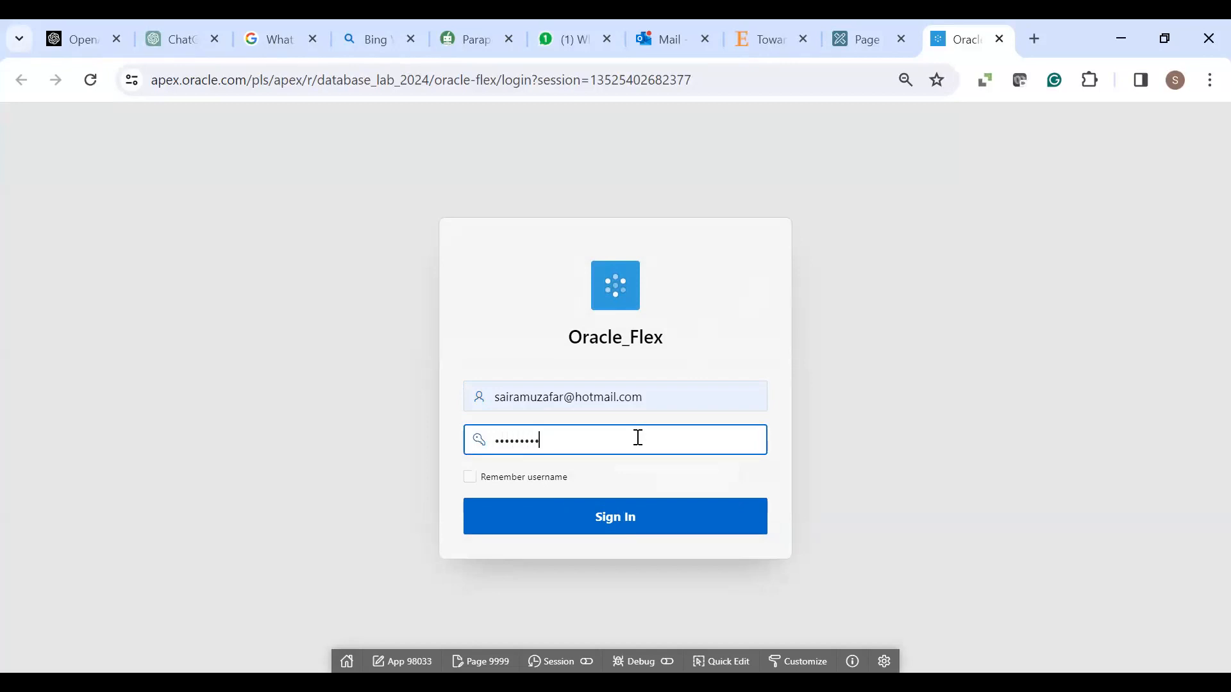
left_click(635, 525)
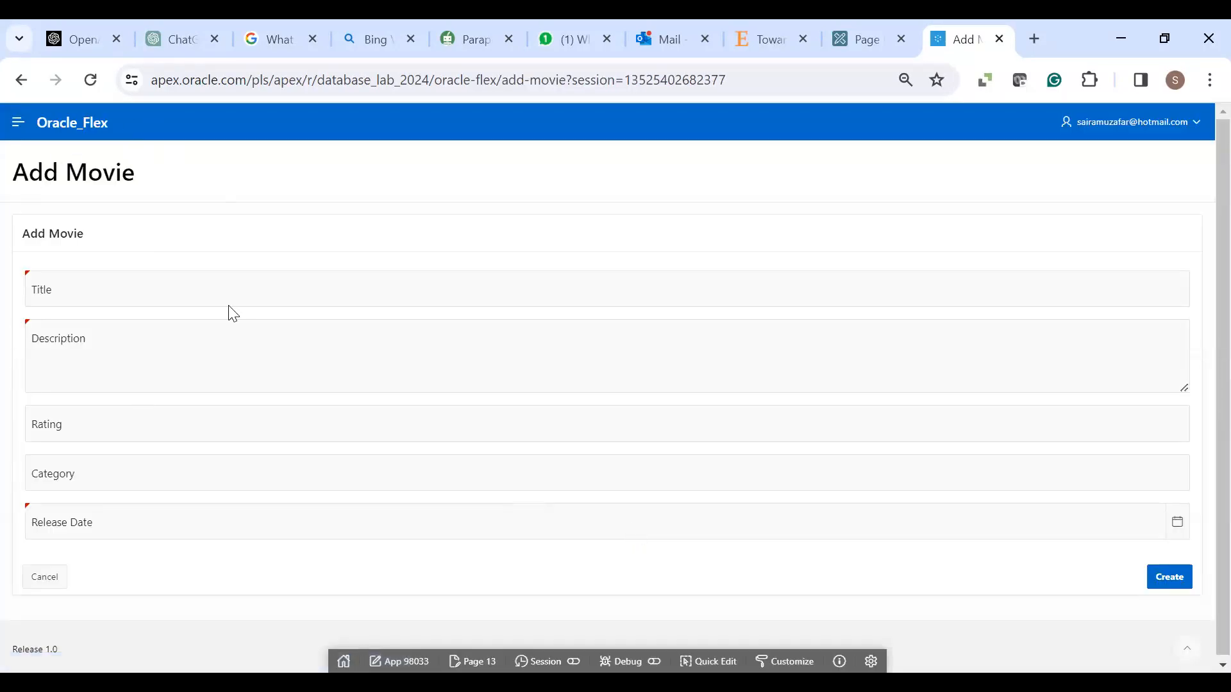
left_click(13, 125)
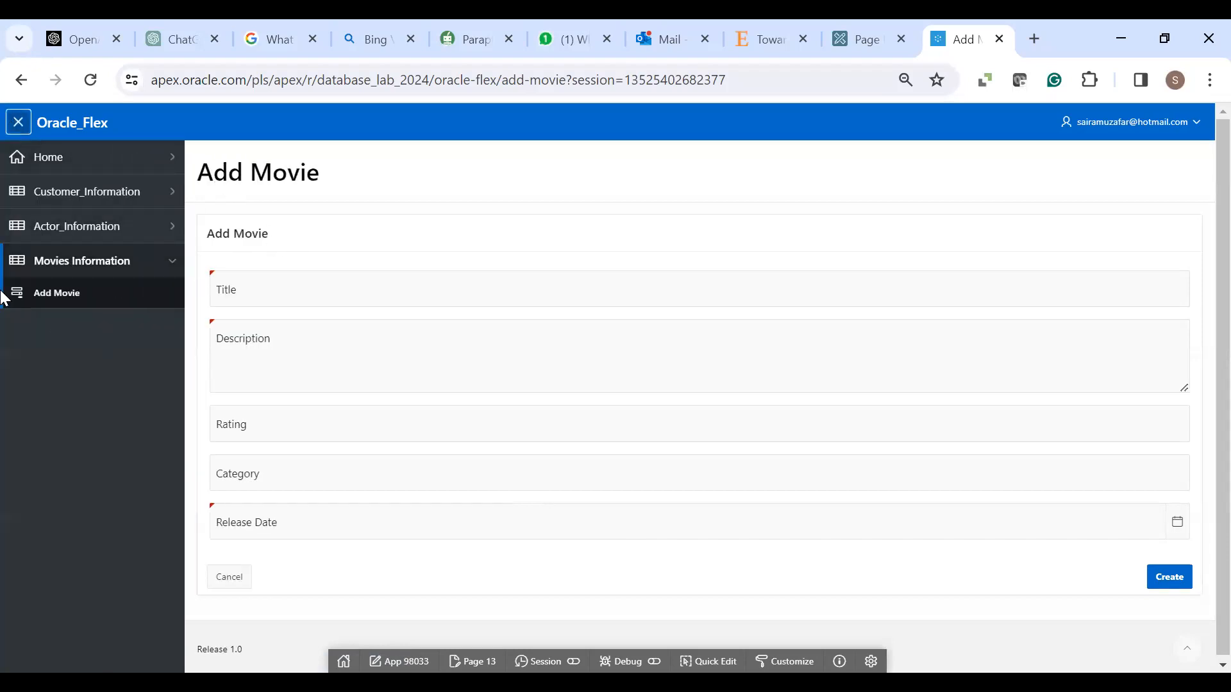
left_click(170, 267)
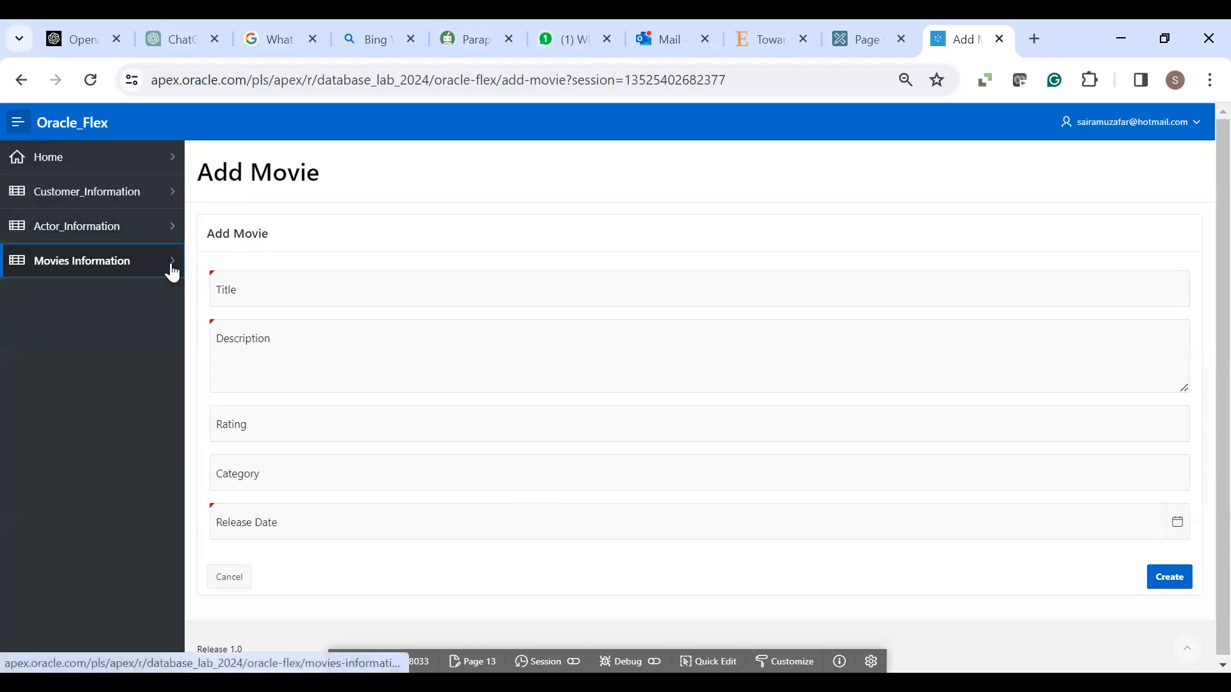
left_click(170, 274)
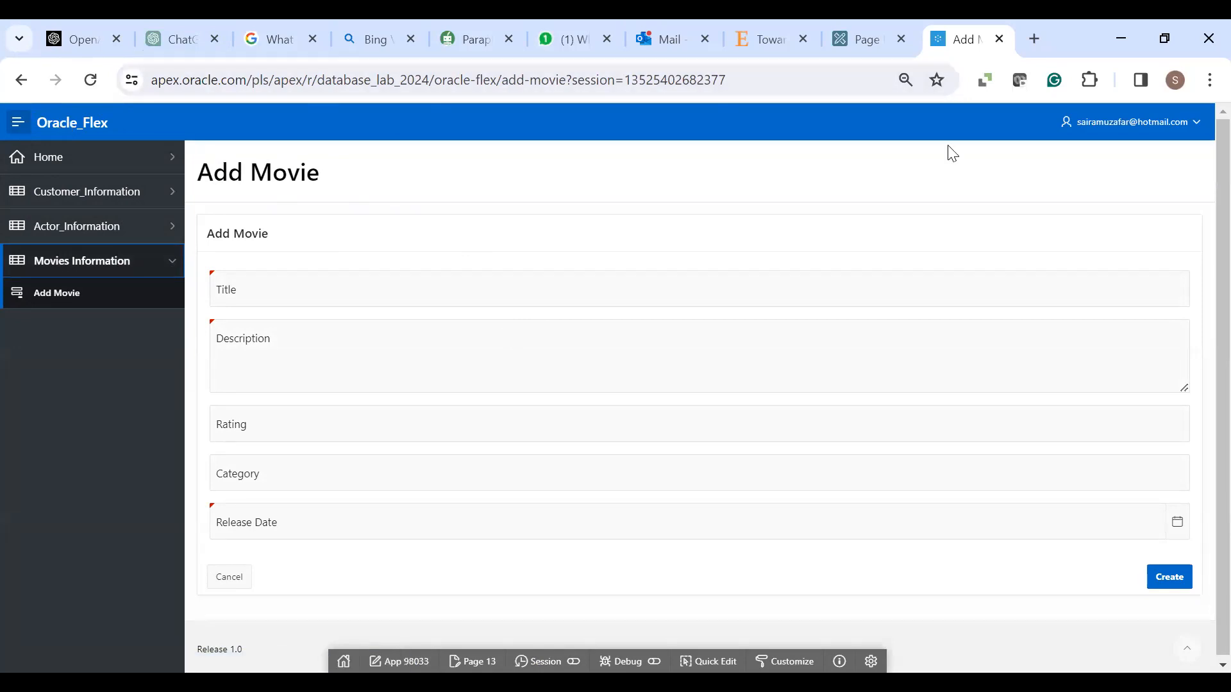
mouse_move(856, 46)
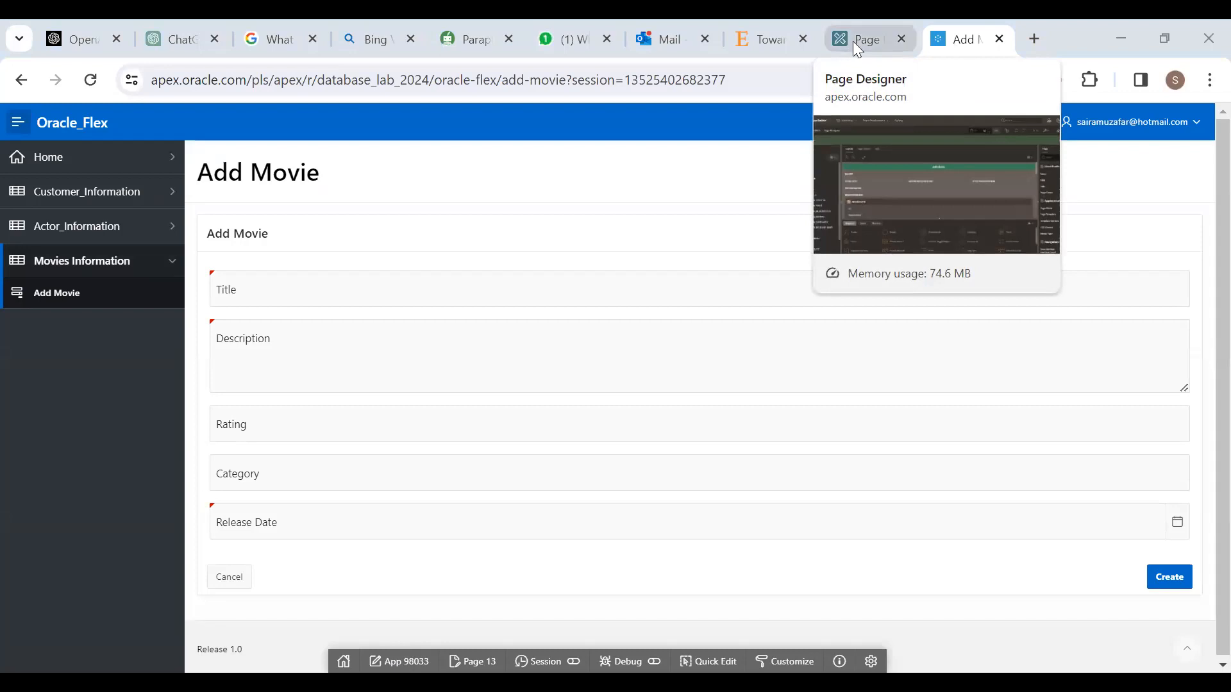
- Return to the Oracle_Flex application and start a new Form page
left_click(852, 41)
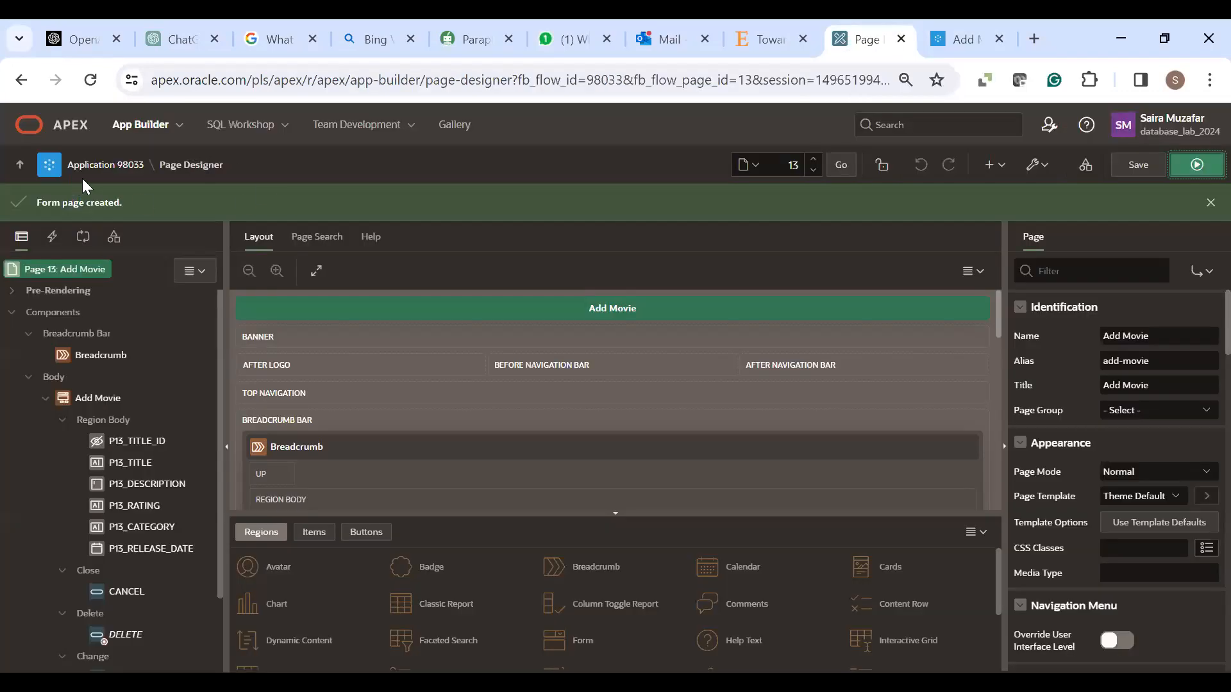
left_click(88, 165)
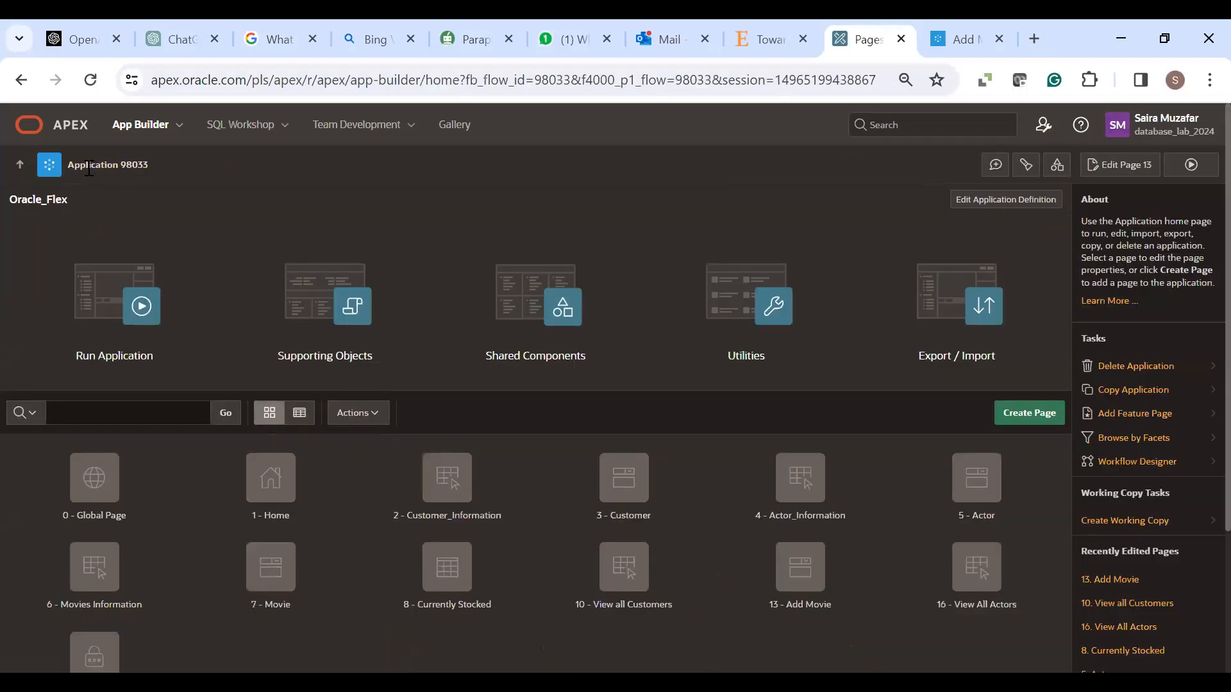
left_click(1017, 414)
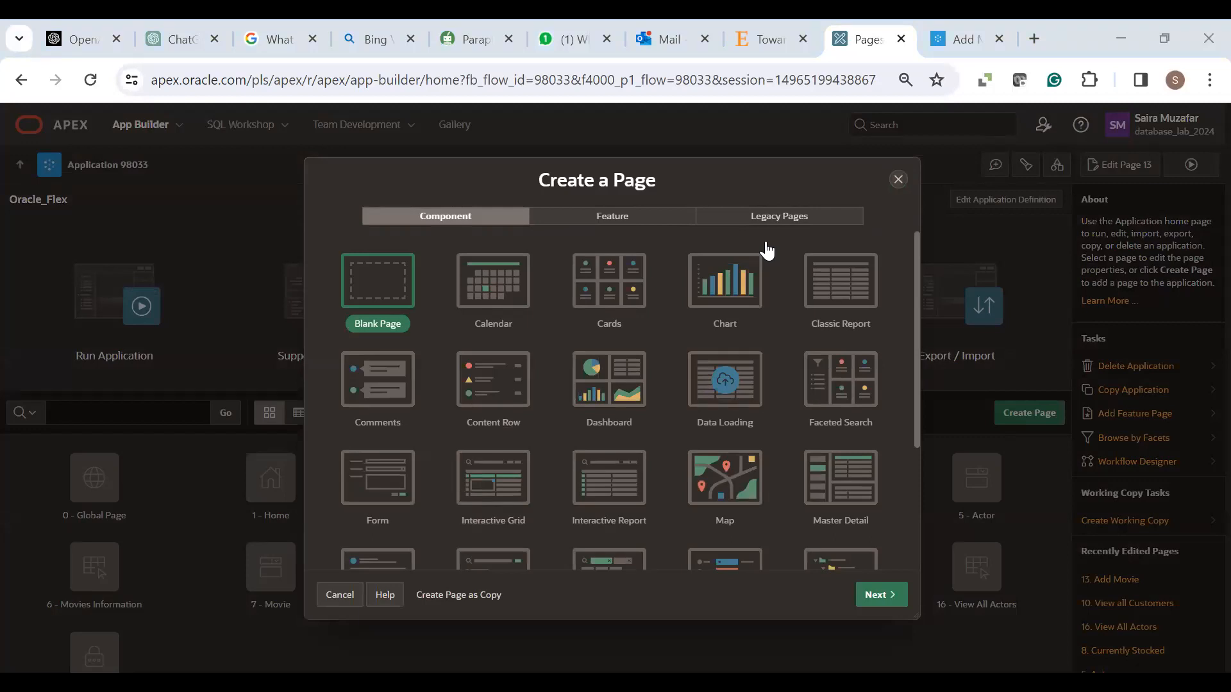
left_click(369, 482)
left_click(877, 595)
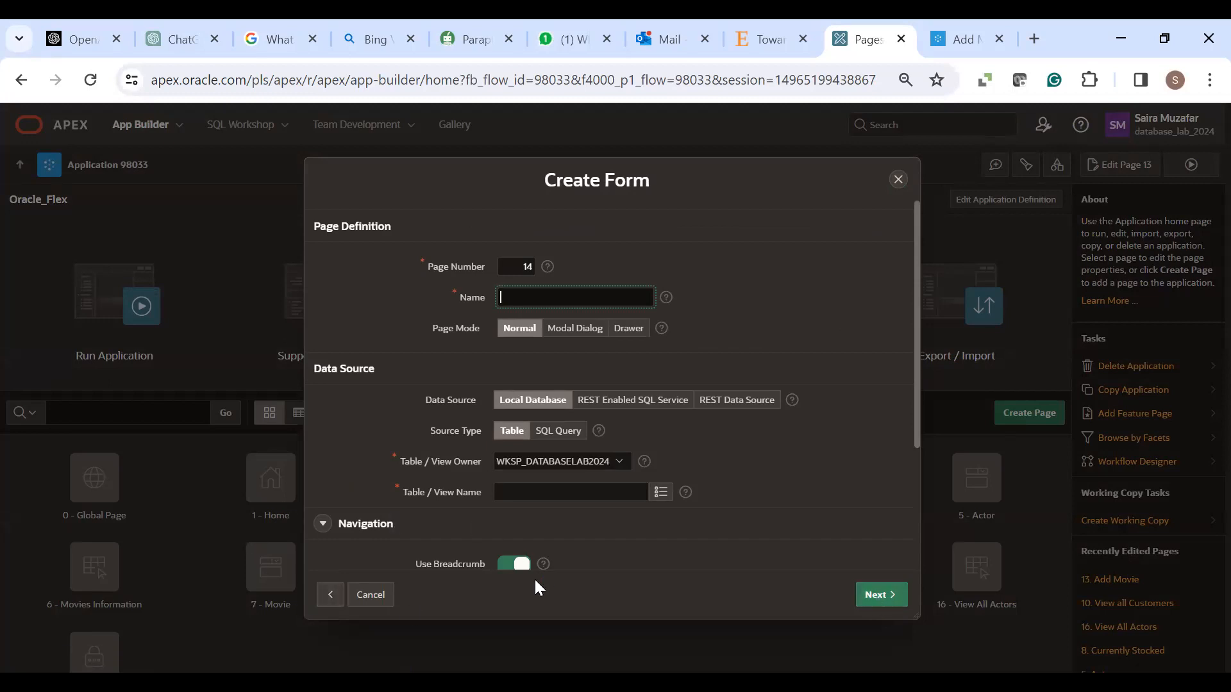
- Name the page 'Add to Customer' and base it on the CUSTOMERS table
type("Cu")
key("BackSpace")
key("BackSpace")
type("Add t")
type("Customer")
left_click(658, 492)
left_click(660, 494)
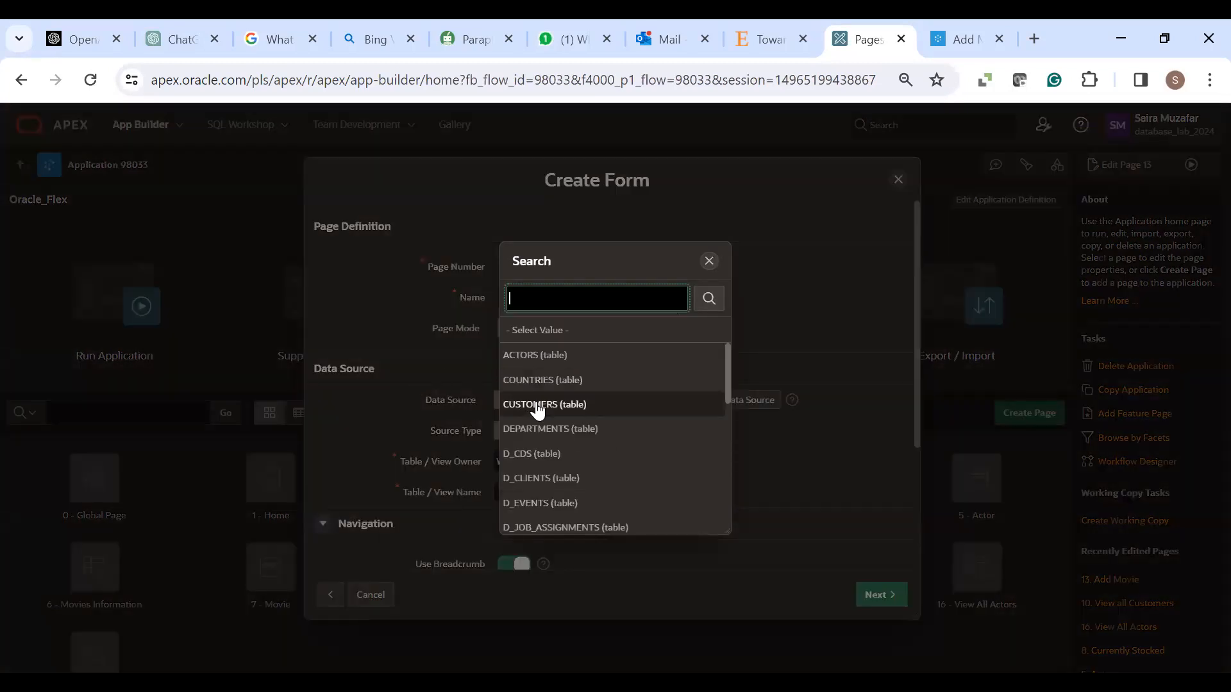
left_click(537, 405)
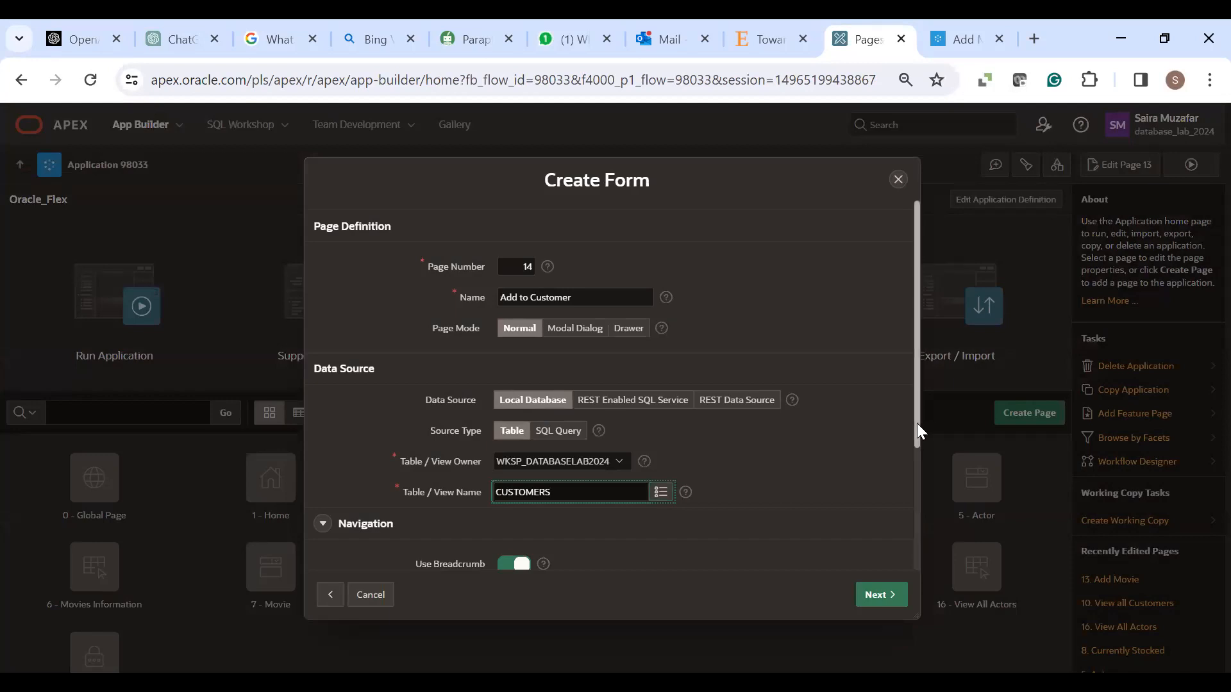
scroll(909, 459, "down", 3)
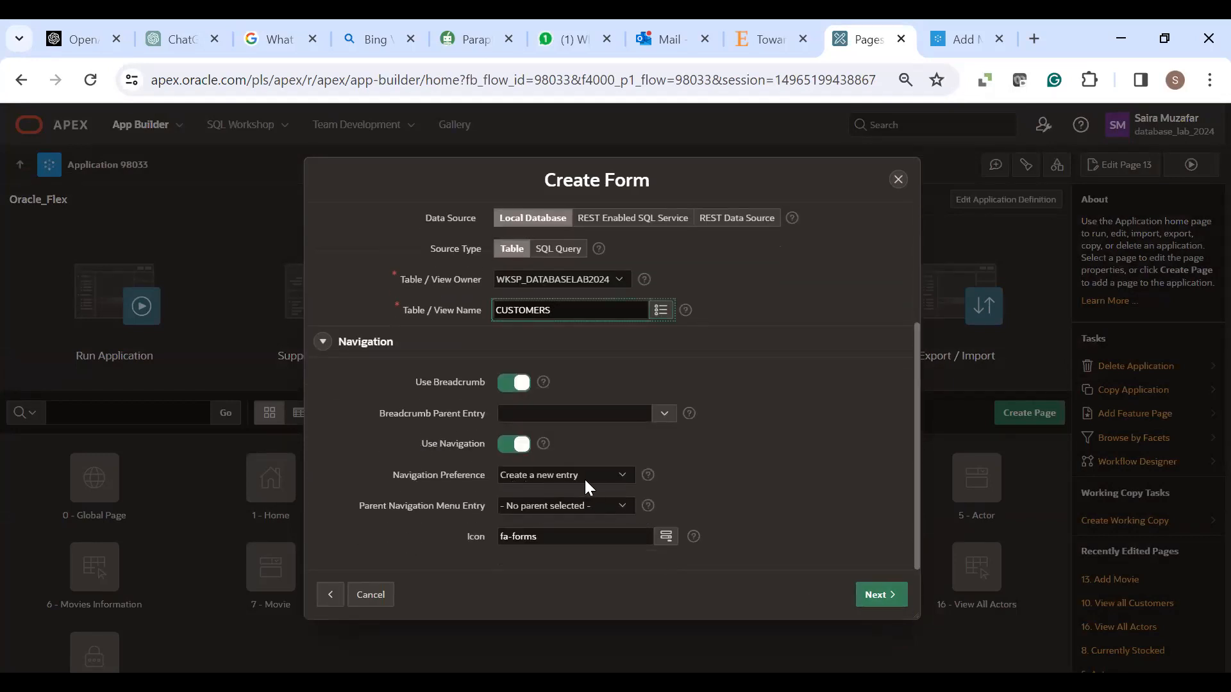
- Nest the page under Customer_Information in navigation and continue to the primary key step
left_click(625, 505)
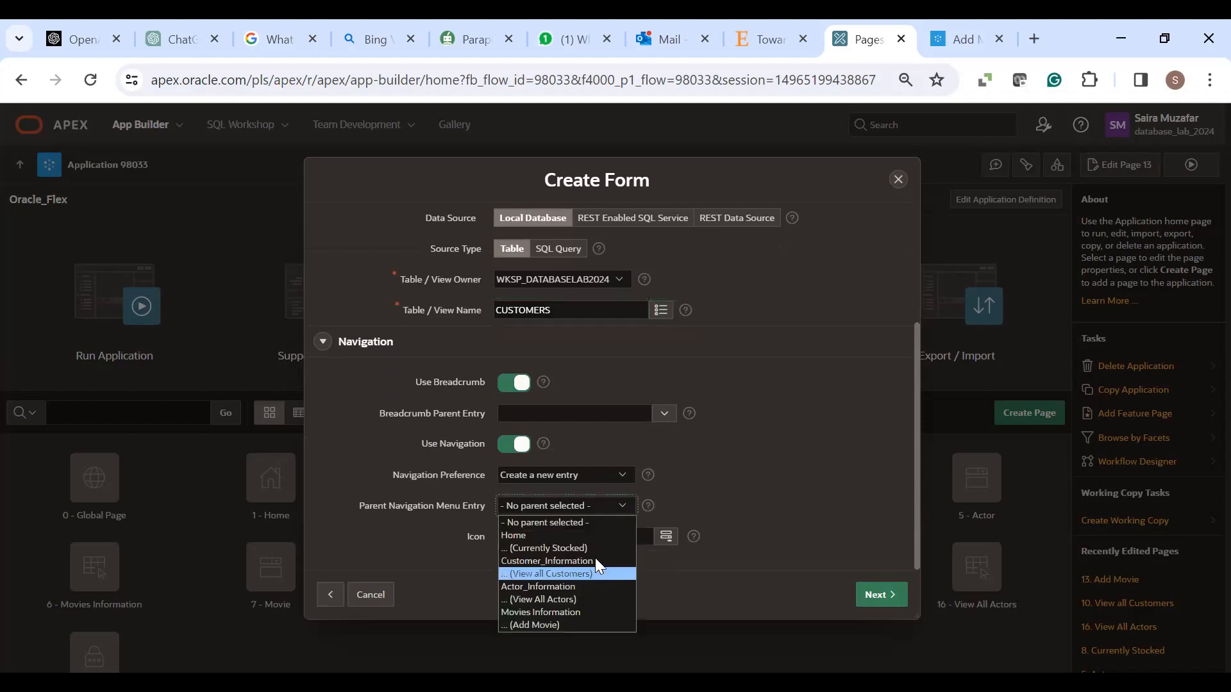
left_click(595, 560)
left_click(885, 593)
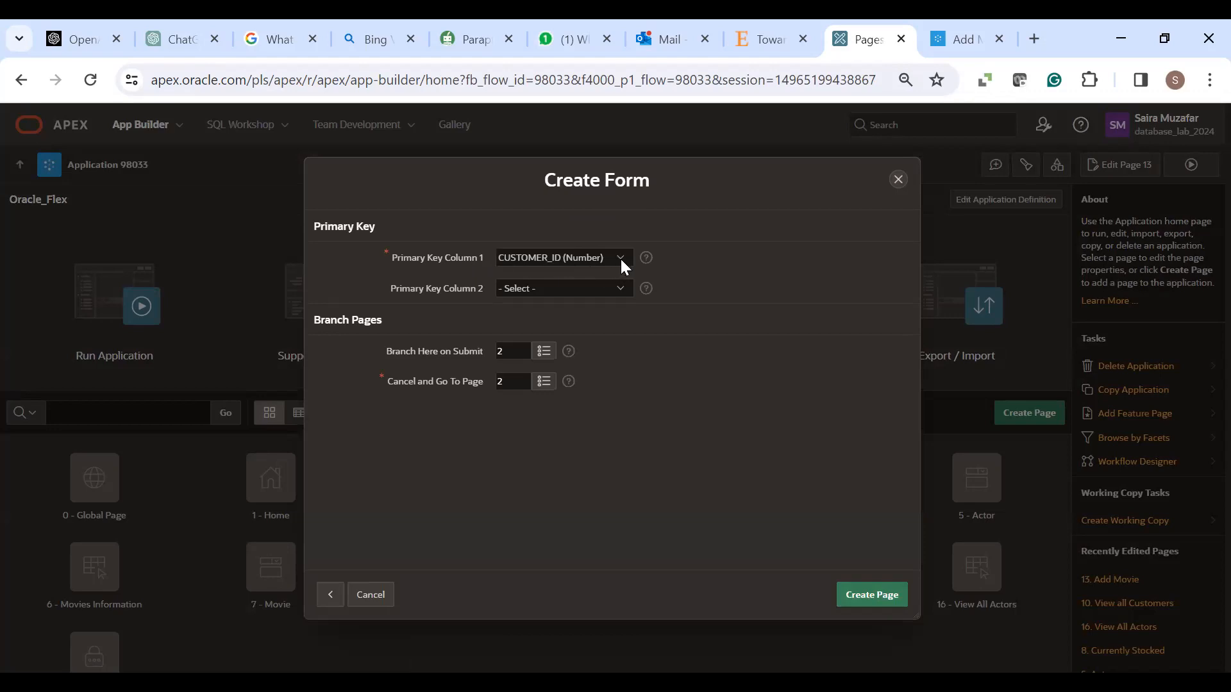
- Branch to page 2 on submit and page 1 (Home) on cancel, then create page 14
left_click(544, 351)
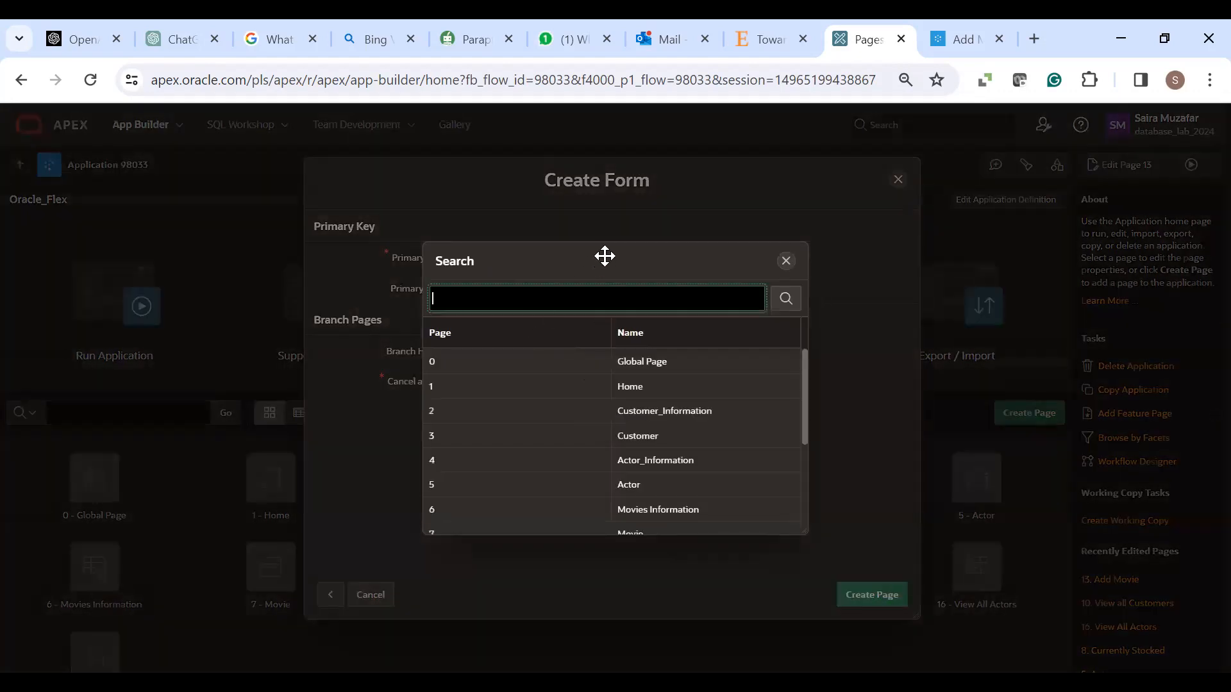
left_click_drag(604, 256, 831, 223)
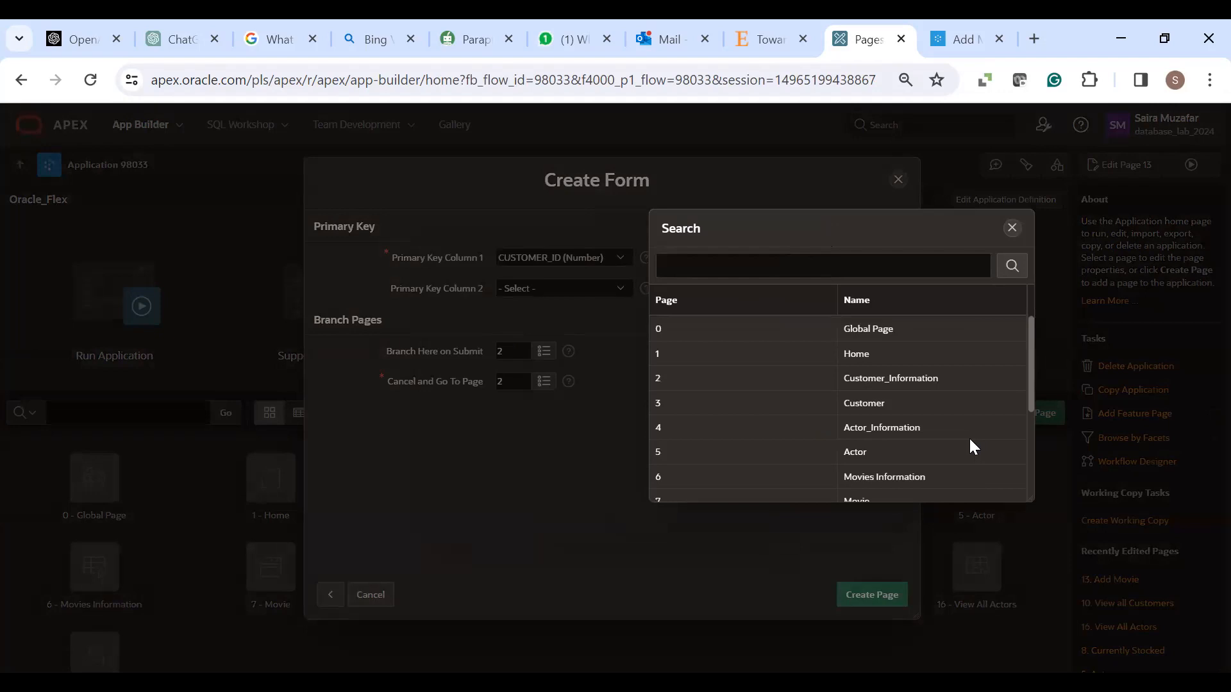
left_click(914, 381)
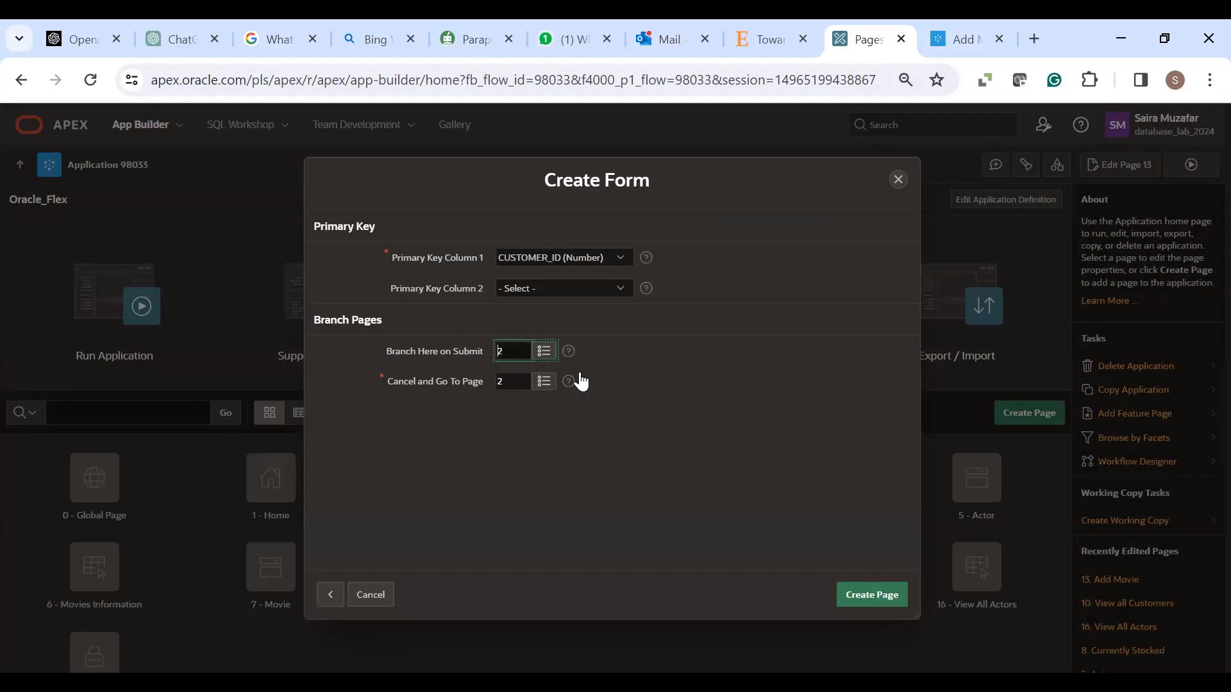
left_click(544, 383)
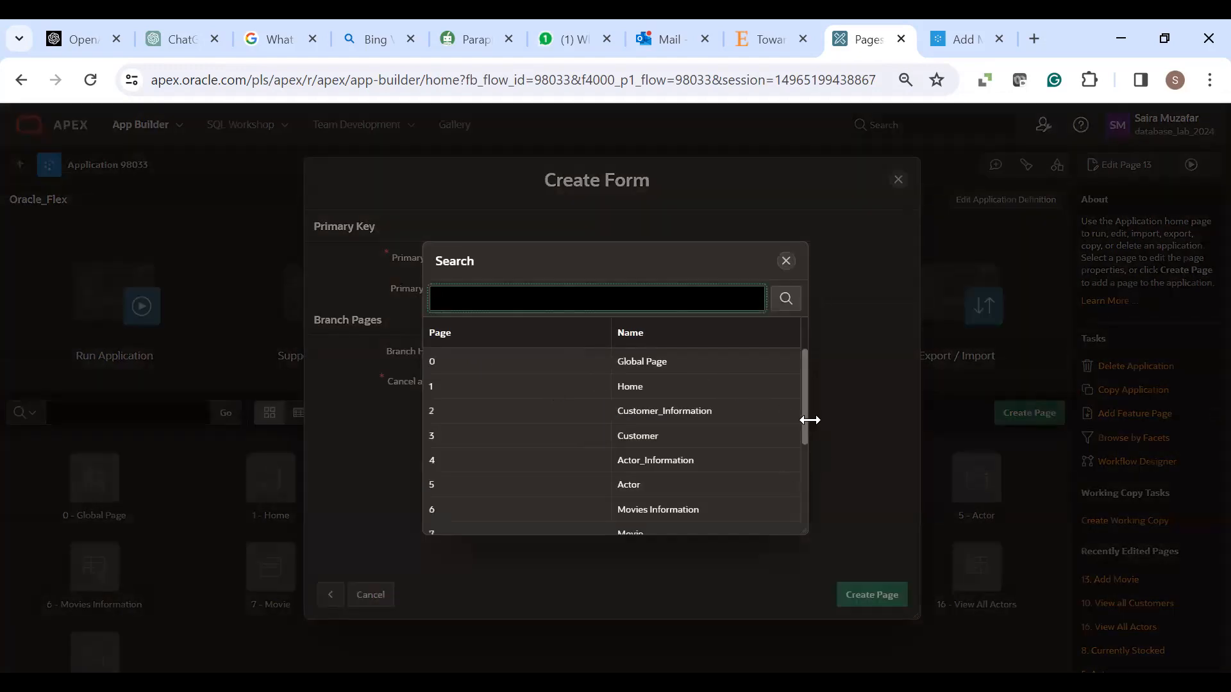
left_click(628, 386)
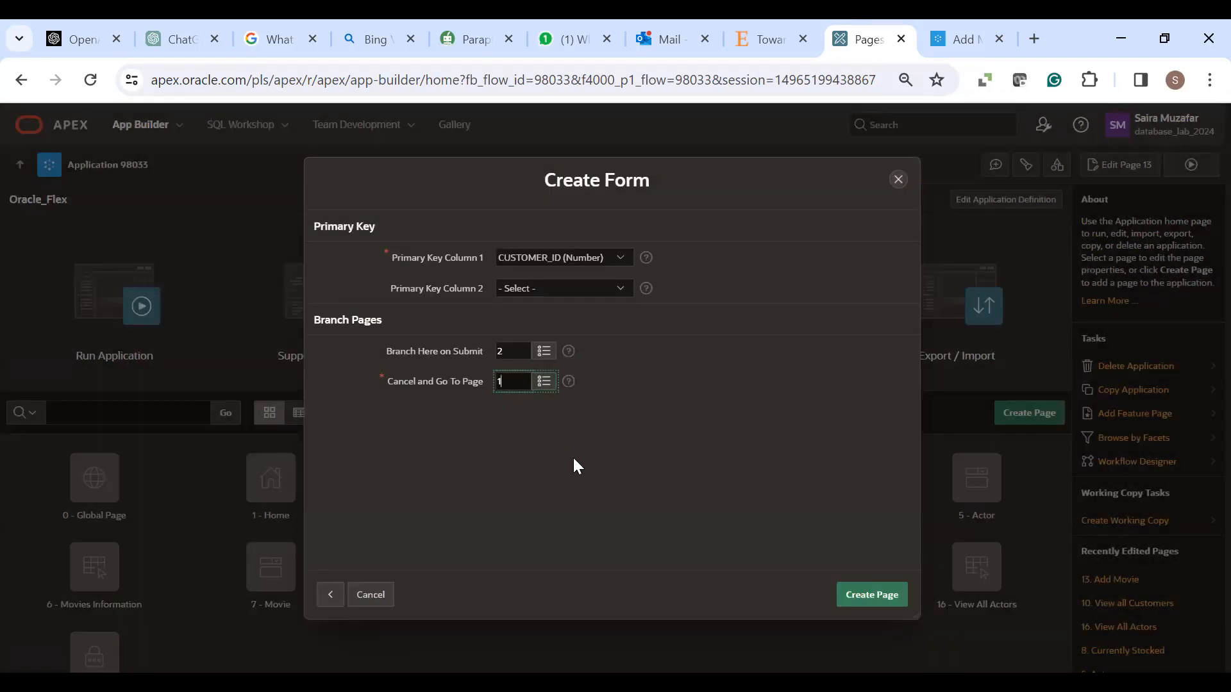
left_click(880, 587)
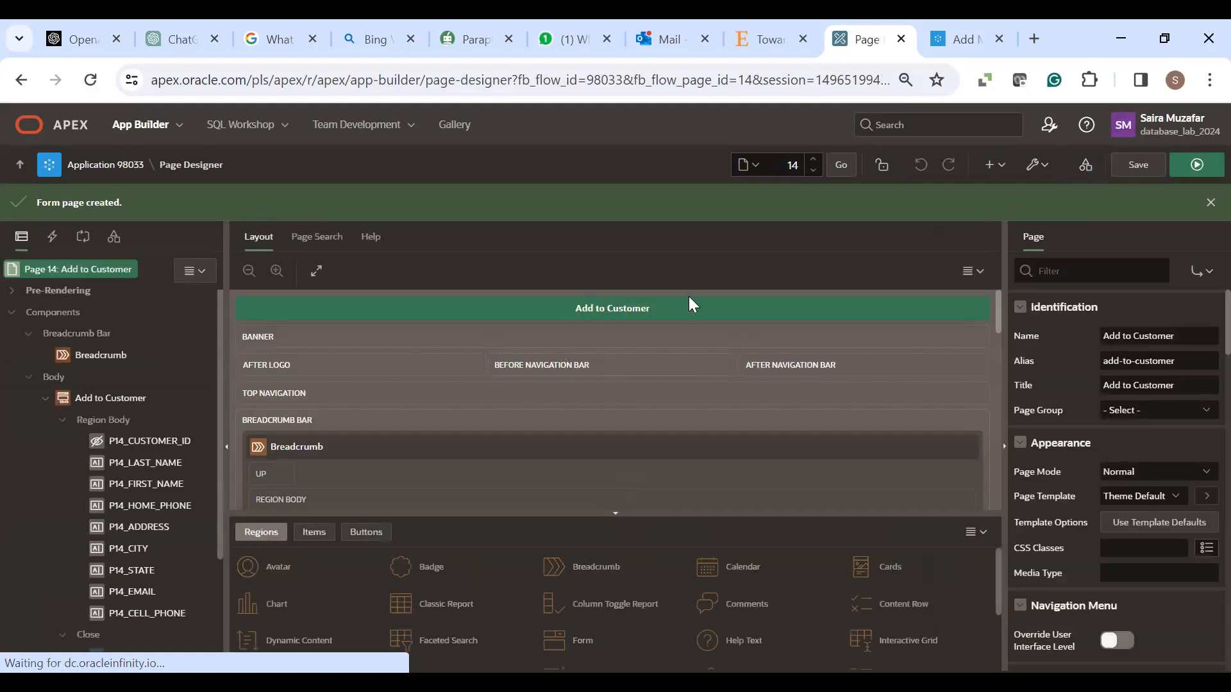
key("ctrl+Tab")
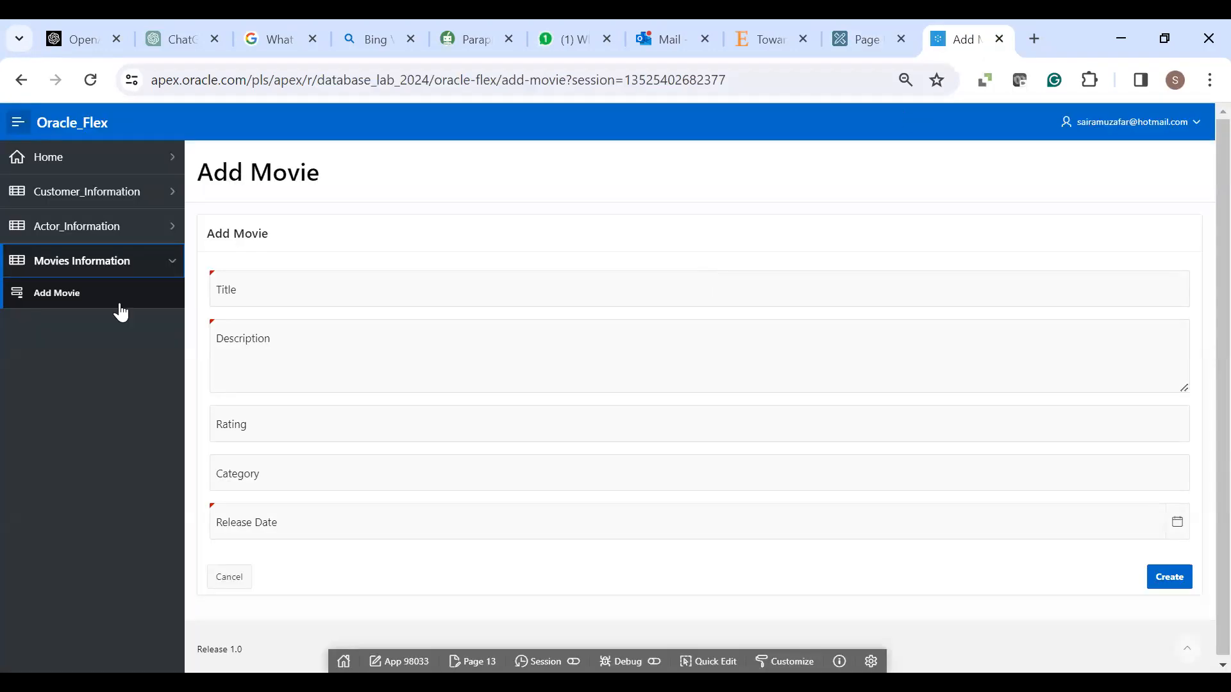
left_click(168, 197)
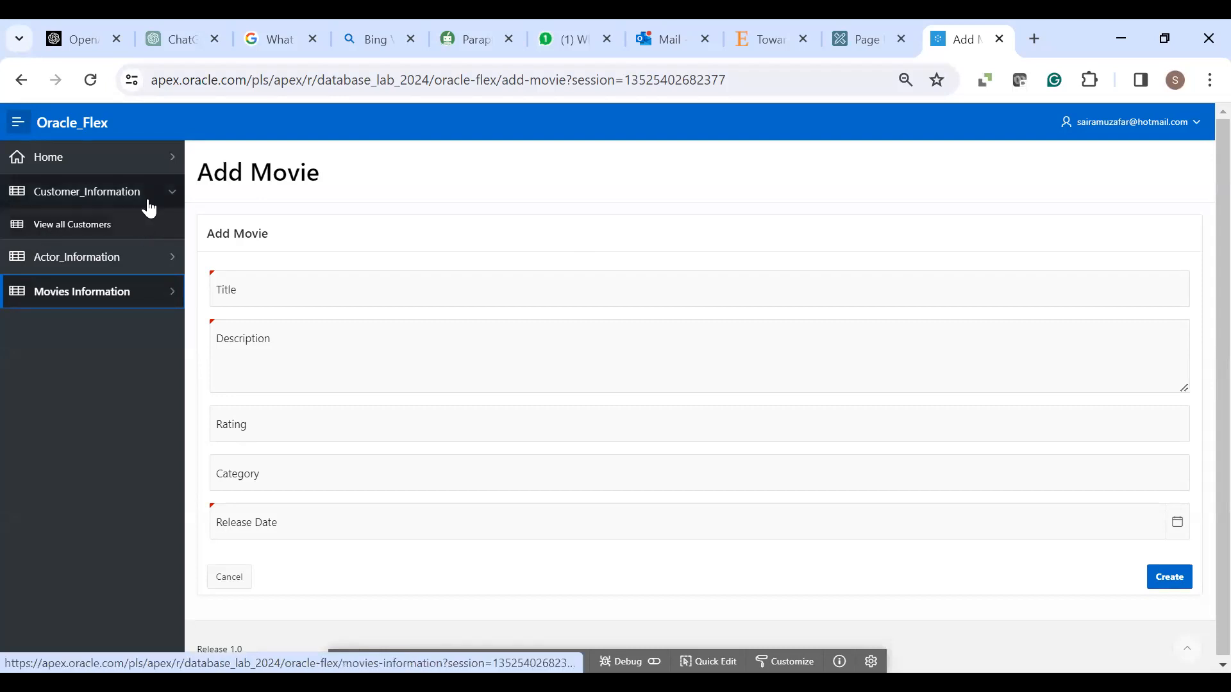
left_click(91, 80)
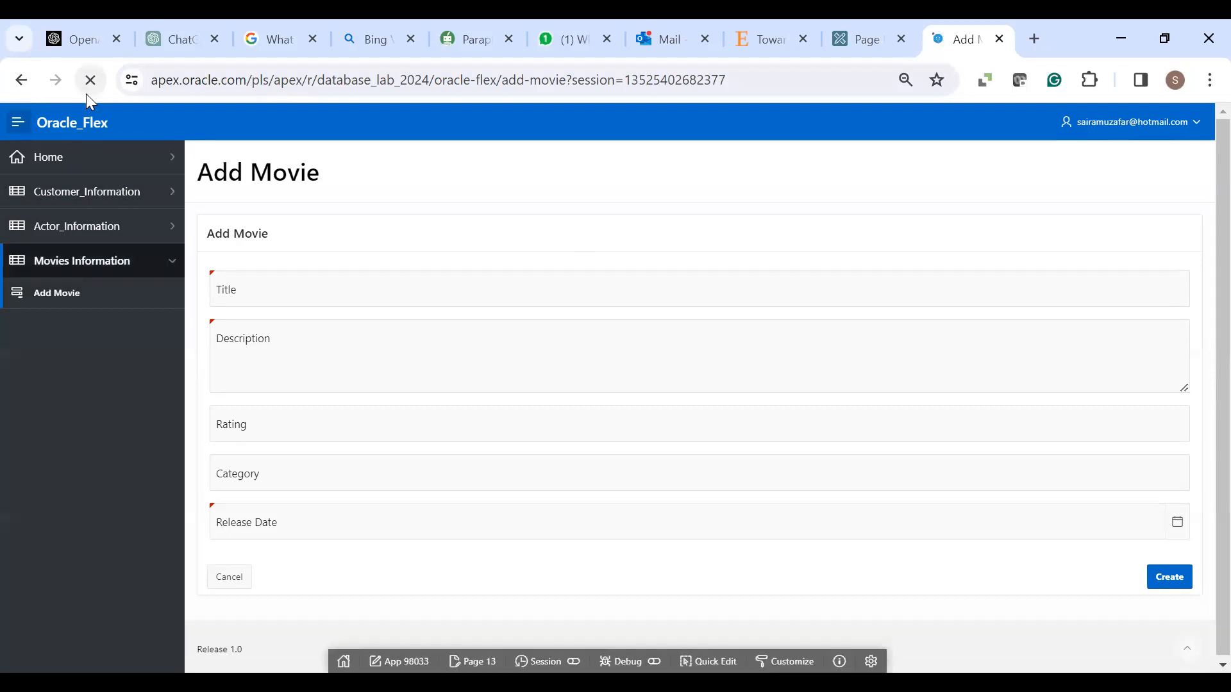
left_click(165, 192)
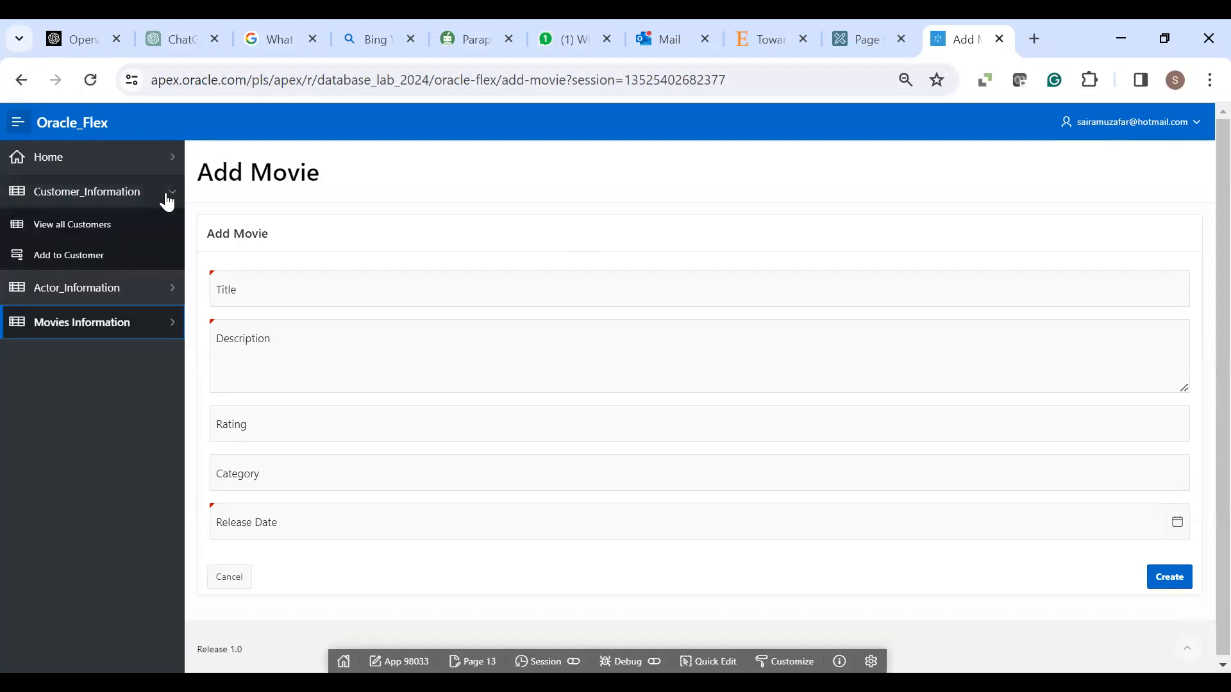
left_click(63, 266)
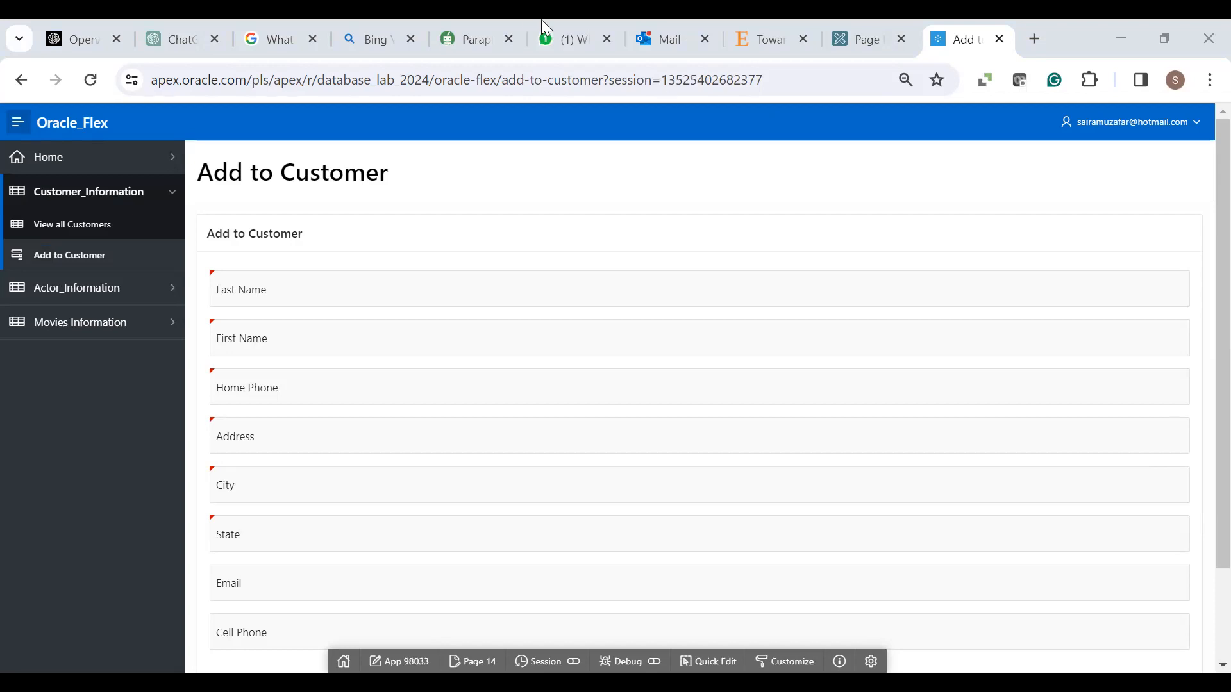
left_click(848, 54)
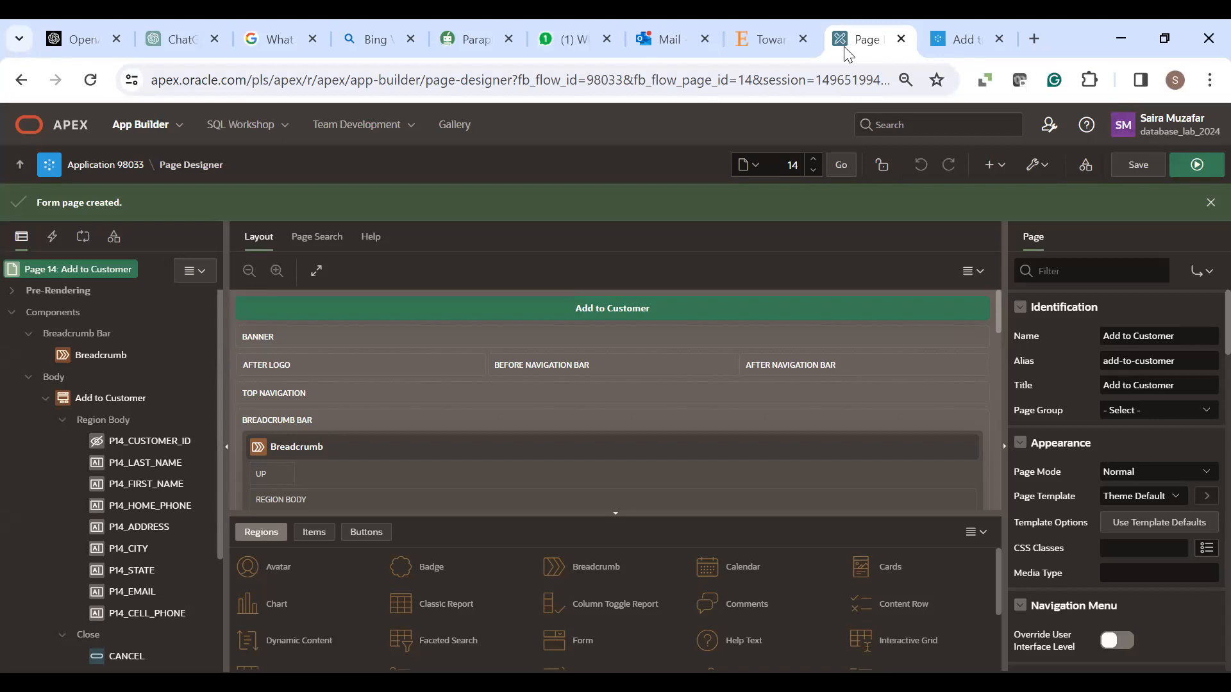
- Browse the database sequences in SQL Workshop's Object Browser, then return to App Builder's application list
left_click(279, 131)
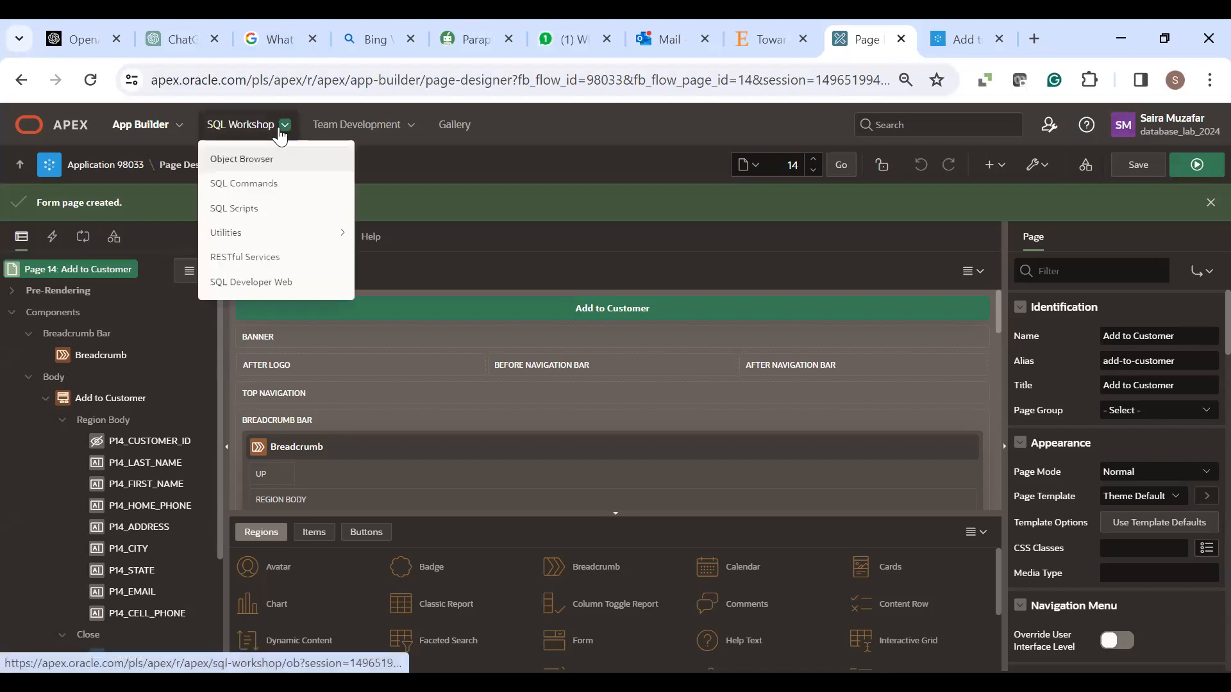
left_click(250, 157)
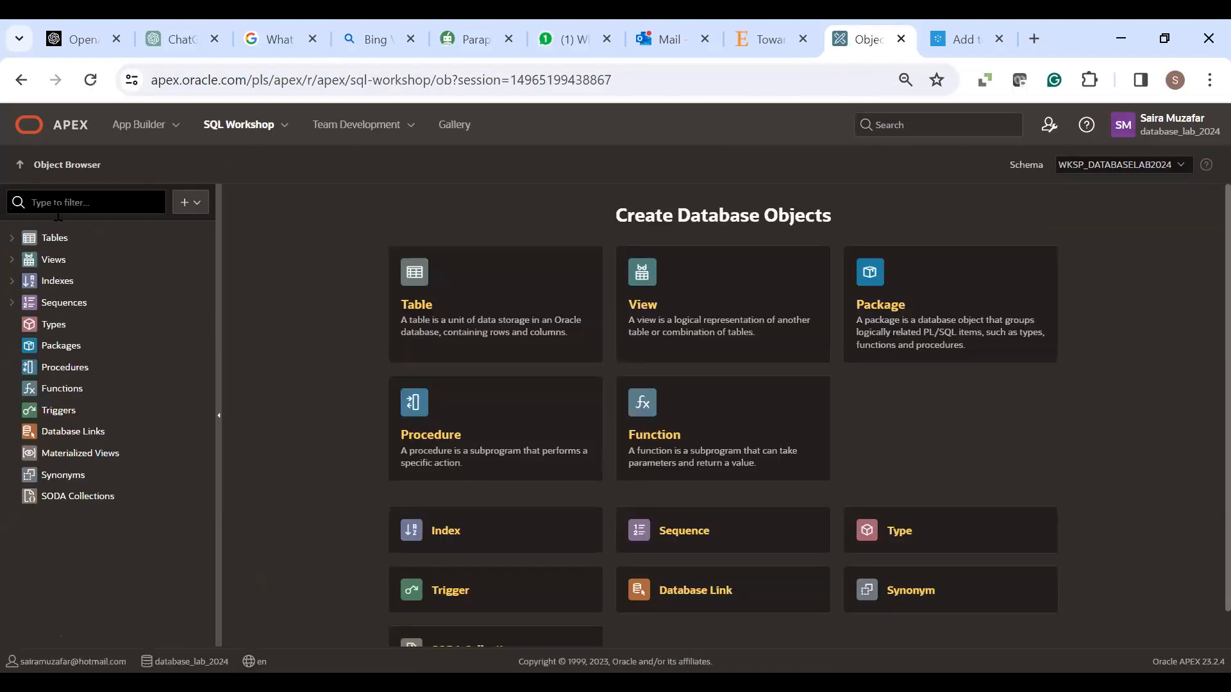
left_click(12, 302)
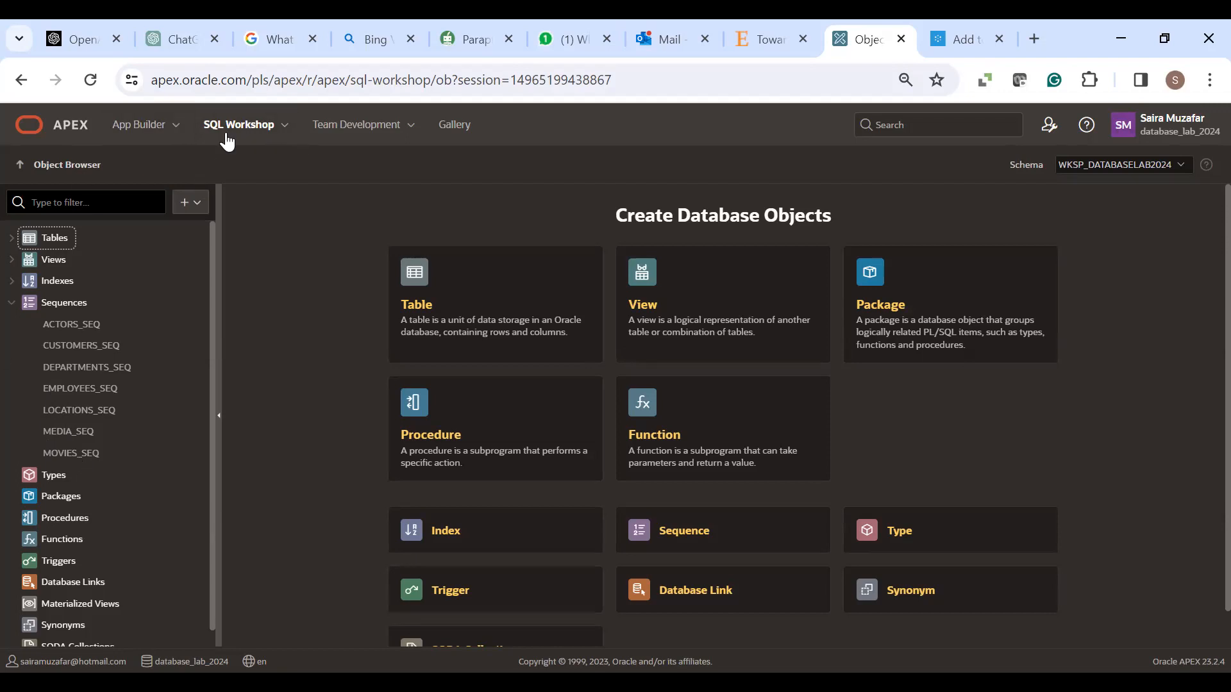
left_click(144, 124)
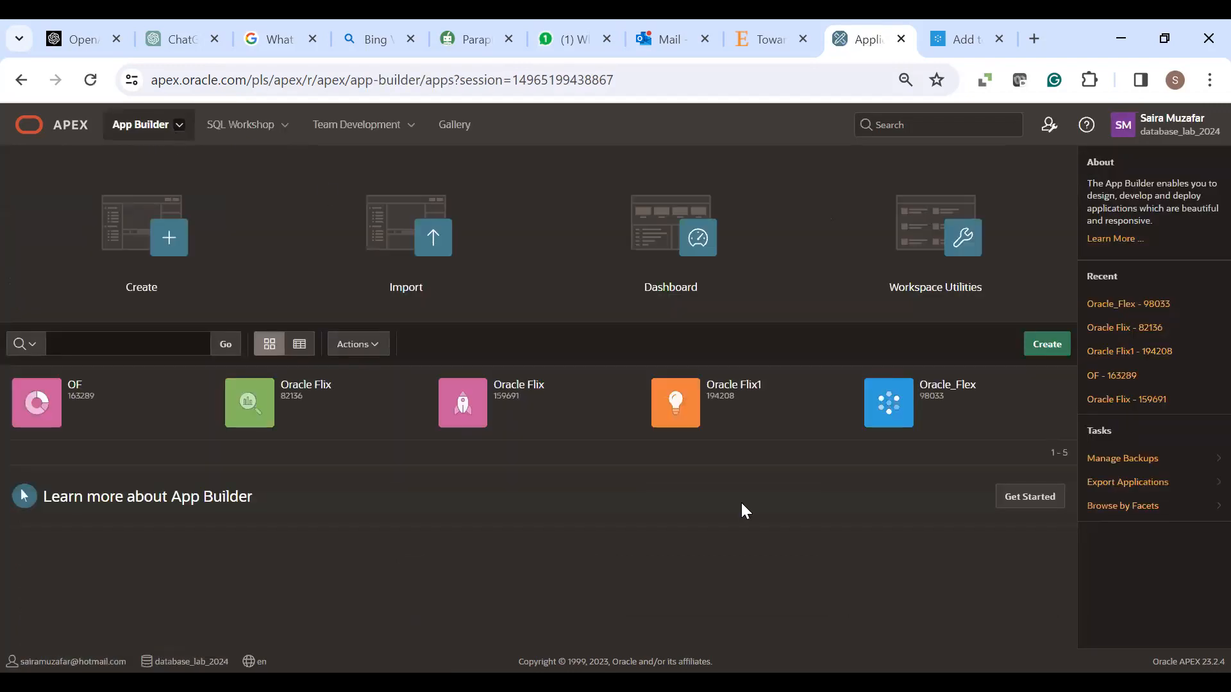
- Open page 13 - Add Movie of the Oracle_Flex app in Page Designer
left_click(900, 392)
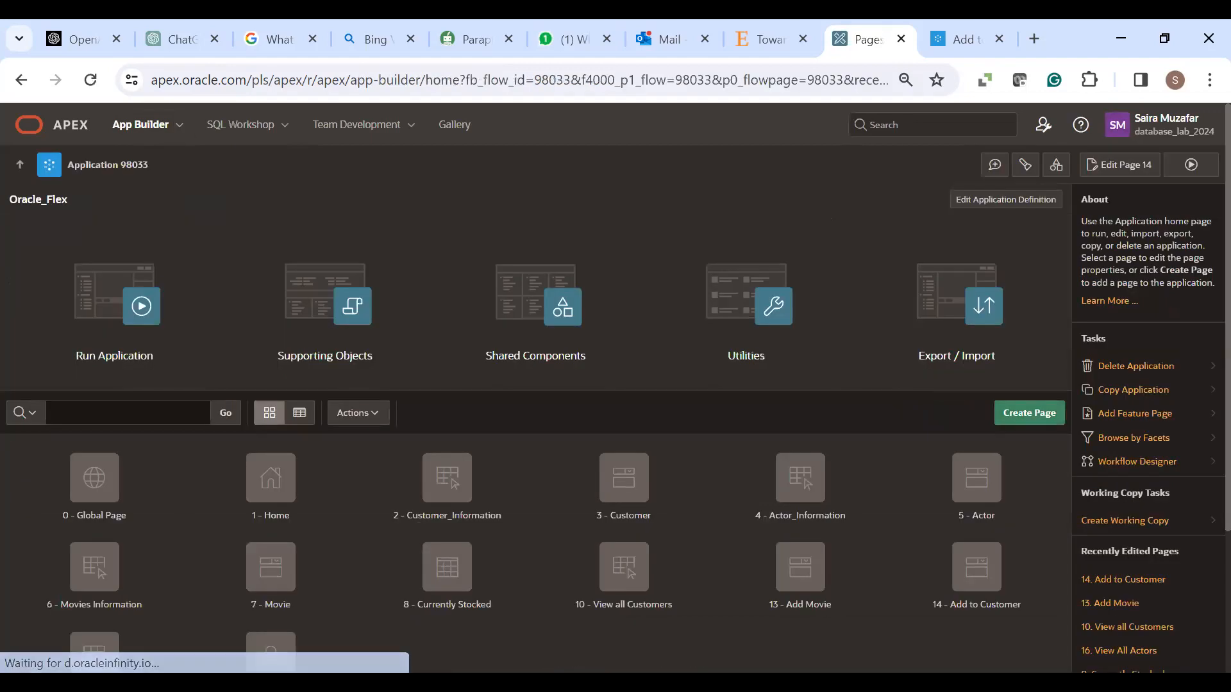
left_click(804, 583)
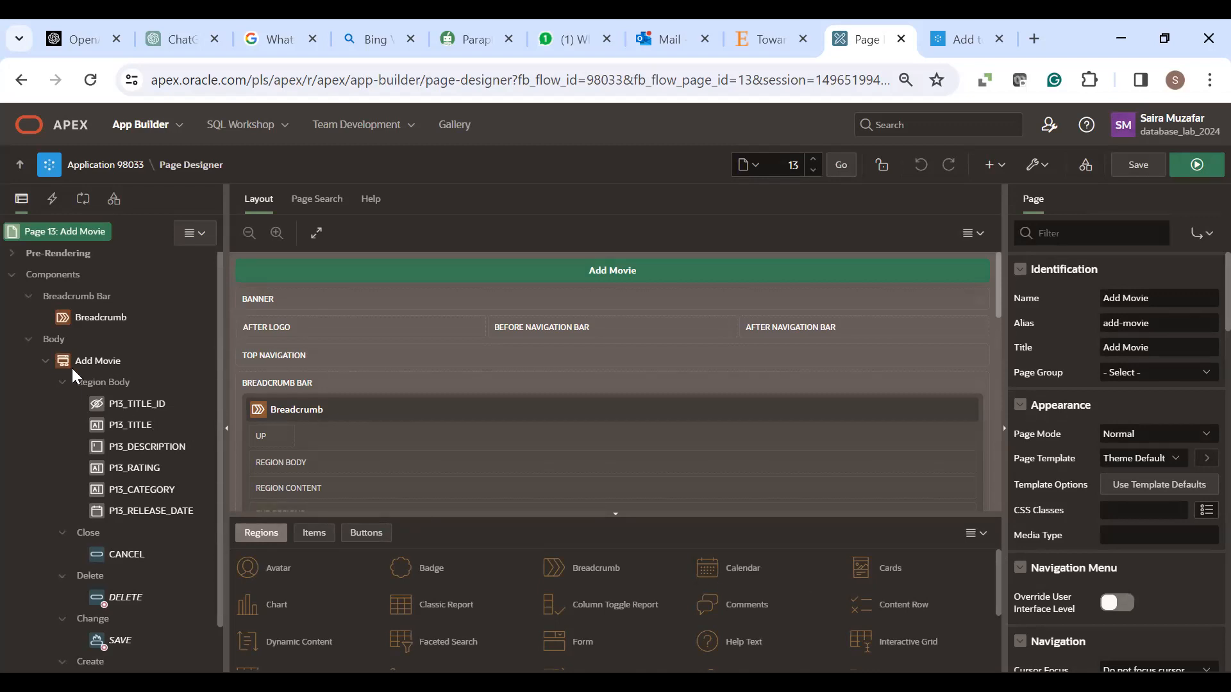
- Select P13_TITLE_ID under Add Movie > Region Body to view its Page Item properties
left_click(136, 404)
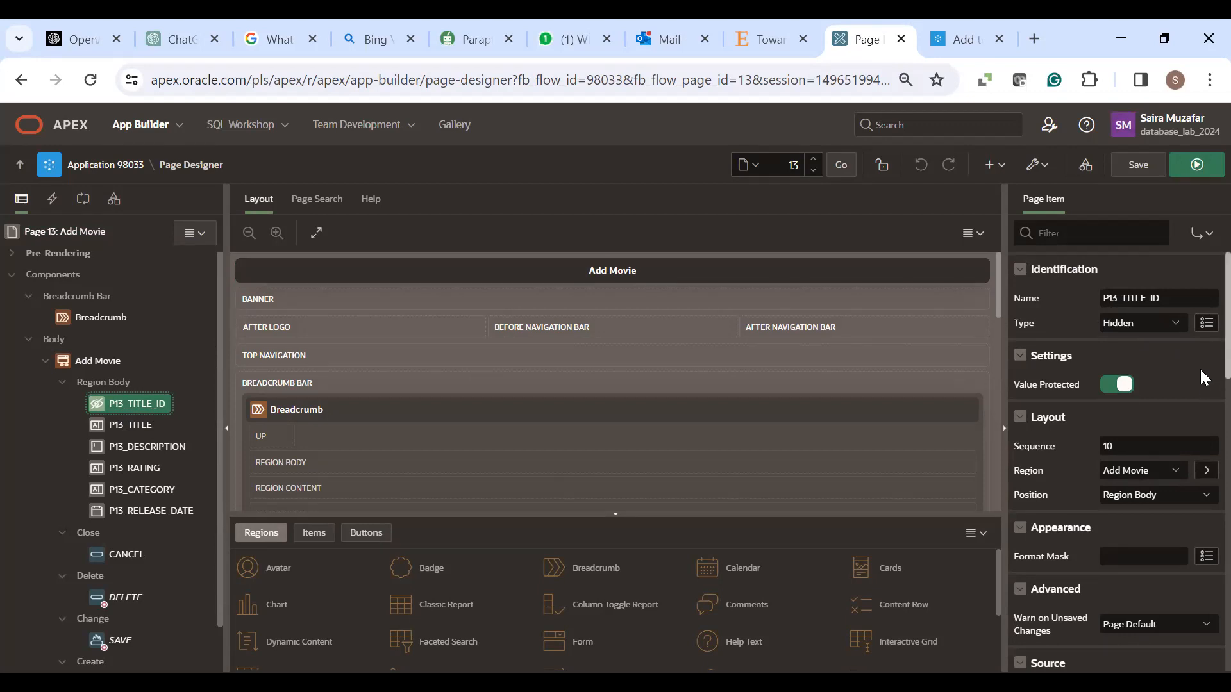
- Set P13_TITLE_ID's default to Sequence MOVIES_SEQ and save the Add Movie page
scroll(1204, 378, "down", 4)
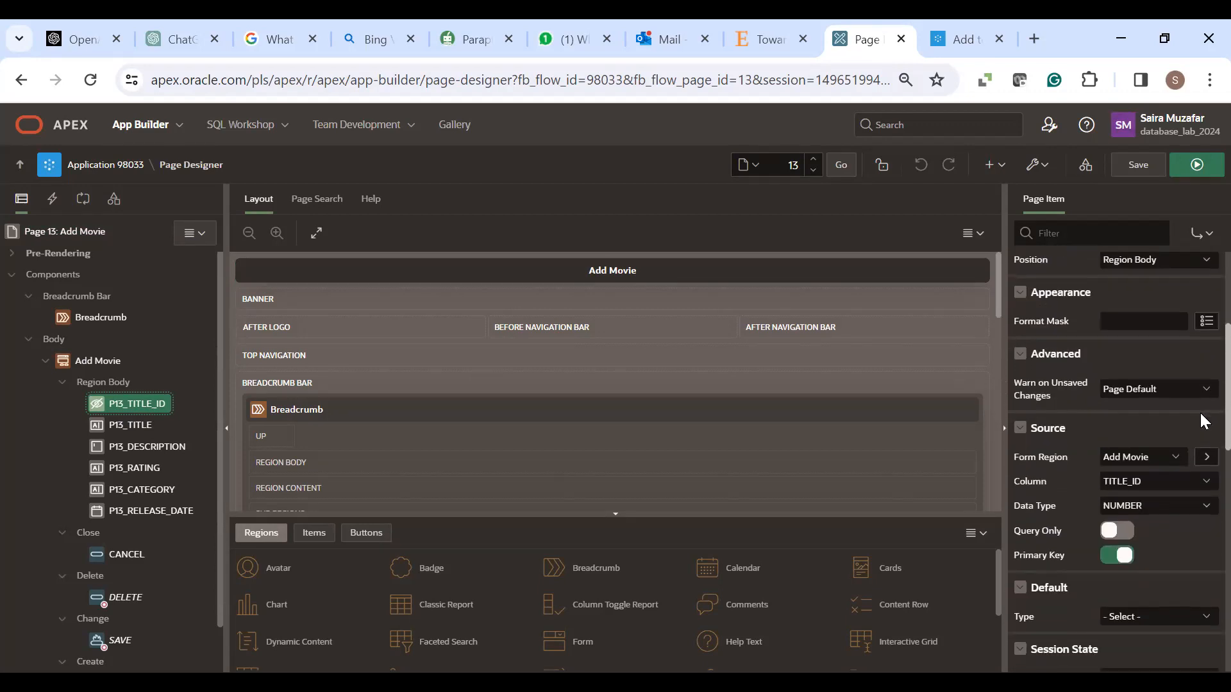
scroll(1200, 419, "down", 3)
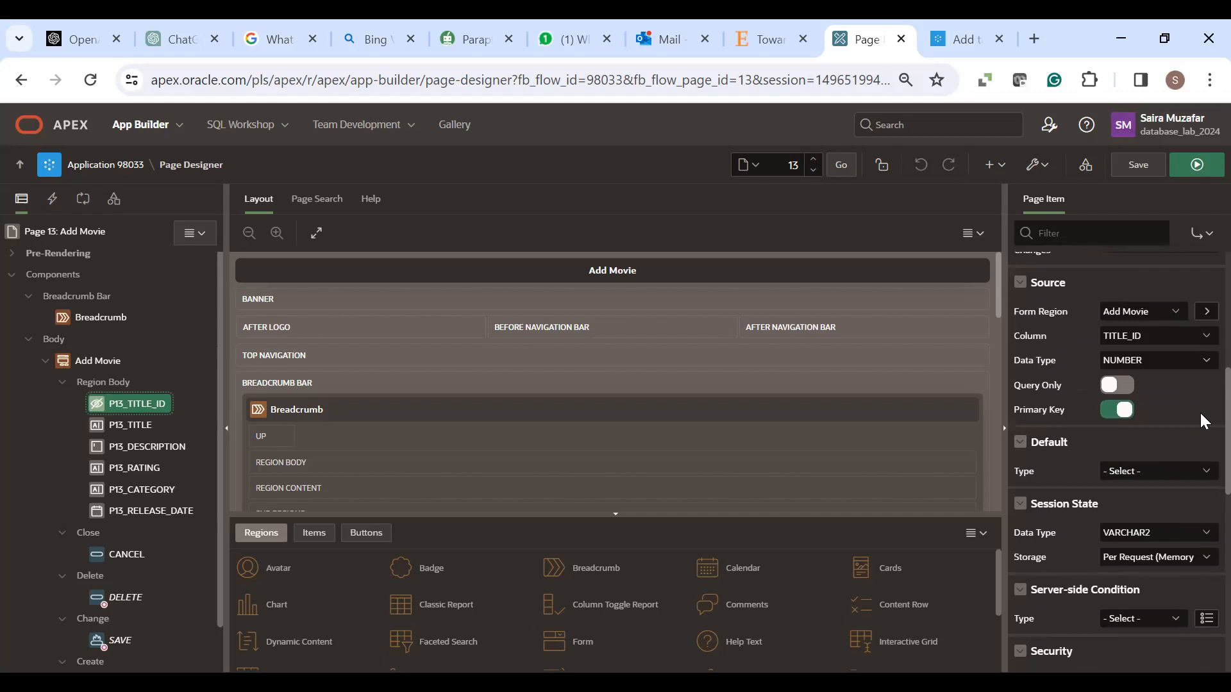
left_click(1196, 471)
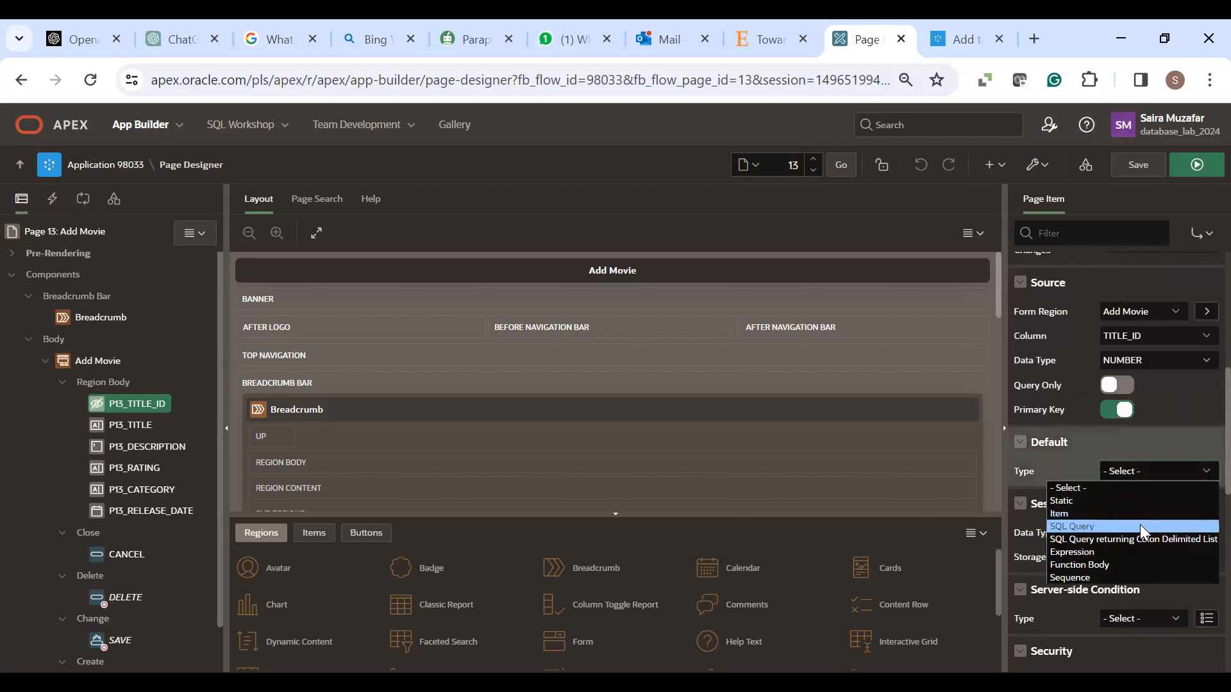
left_click(1145, 577)
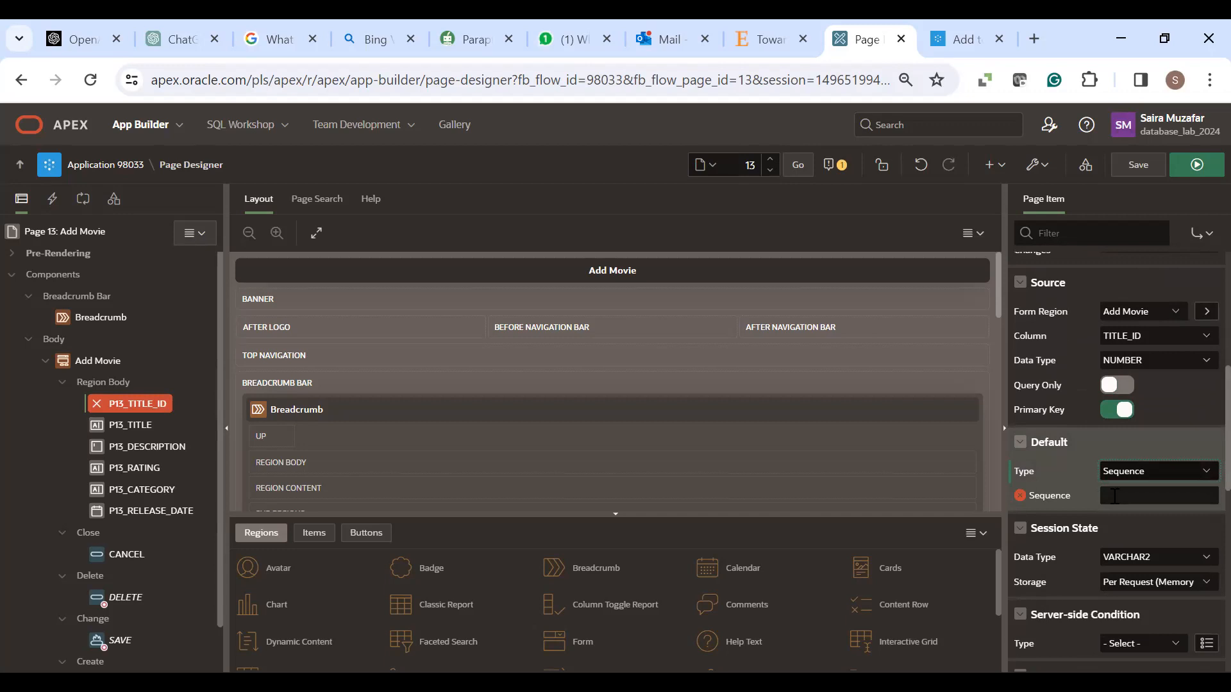
left_click(1104, 497)
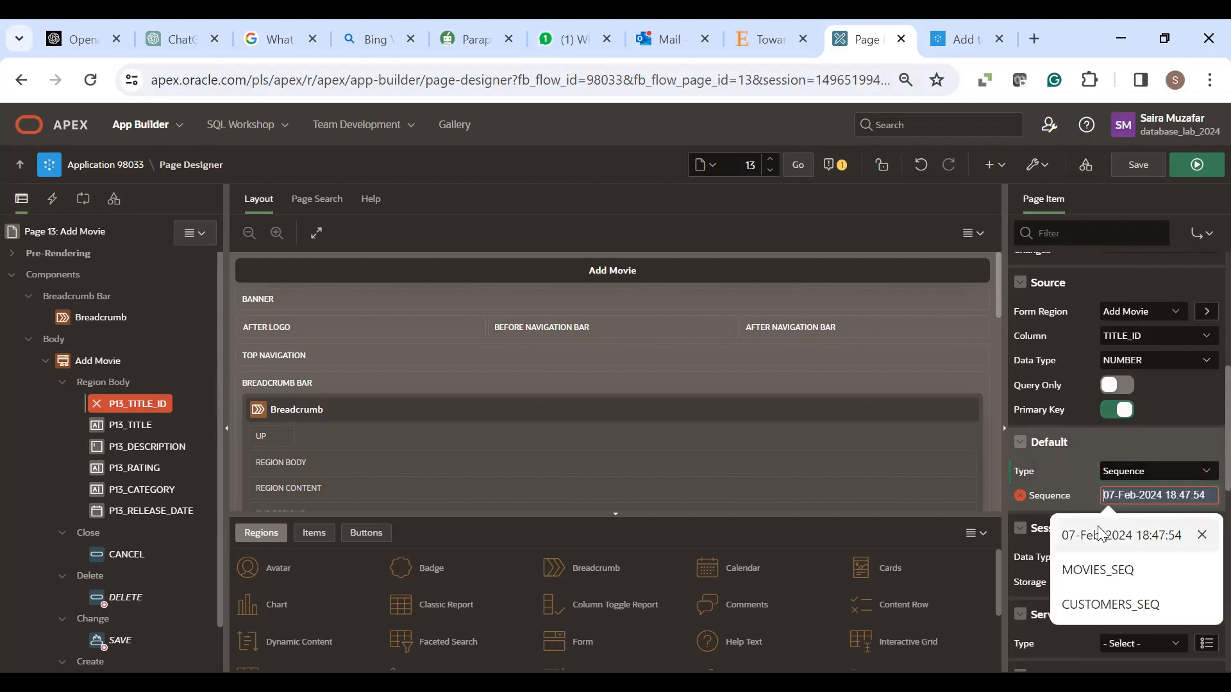
left_click(1100, 570)
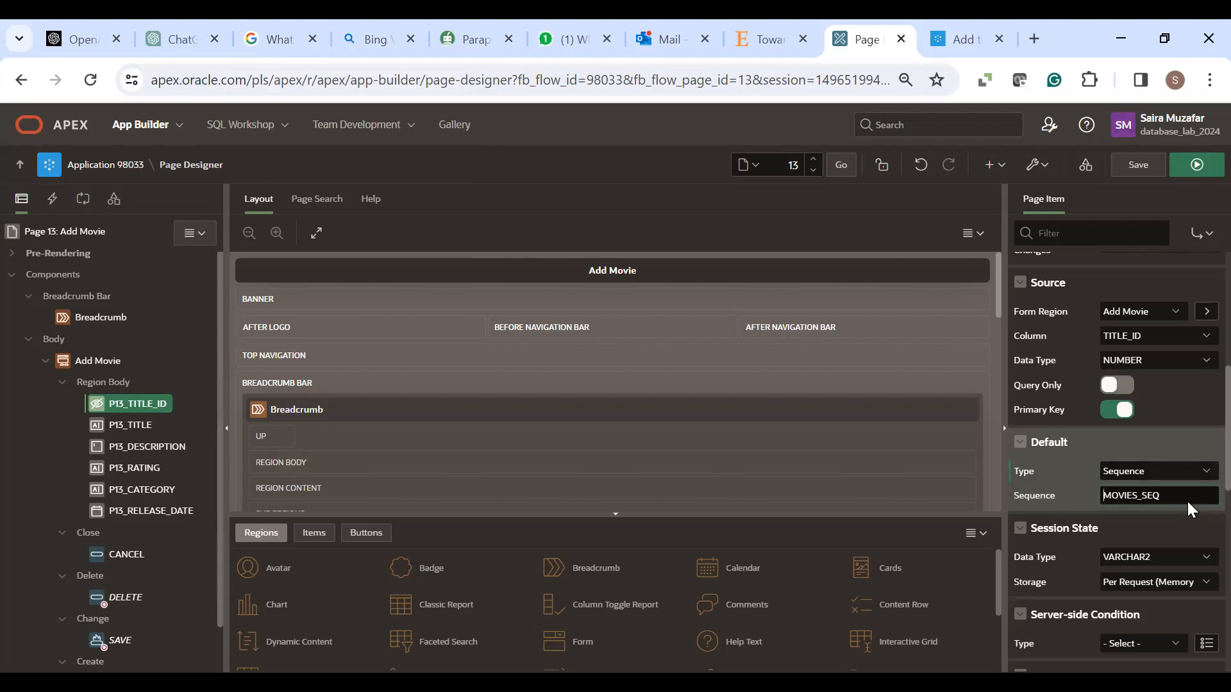
left_click(1133, 161)
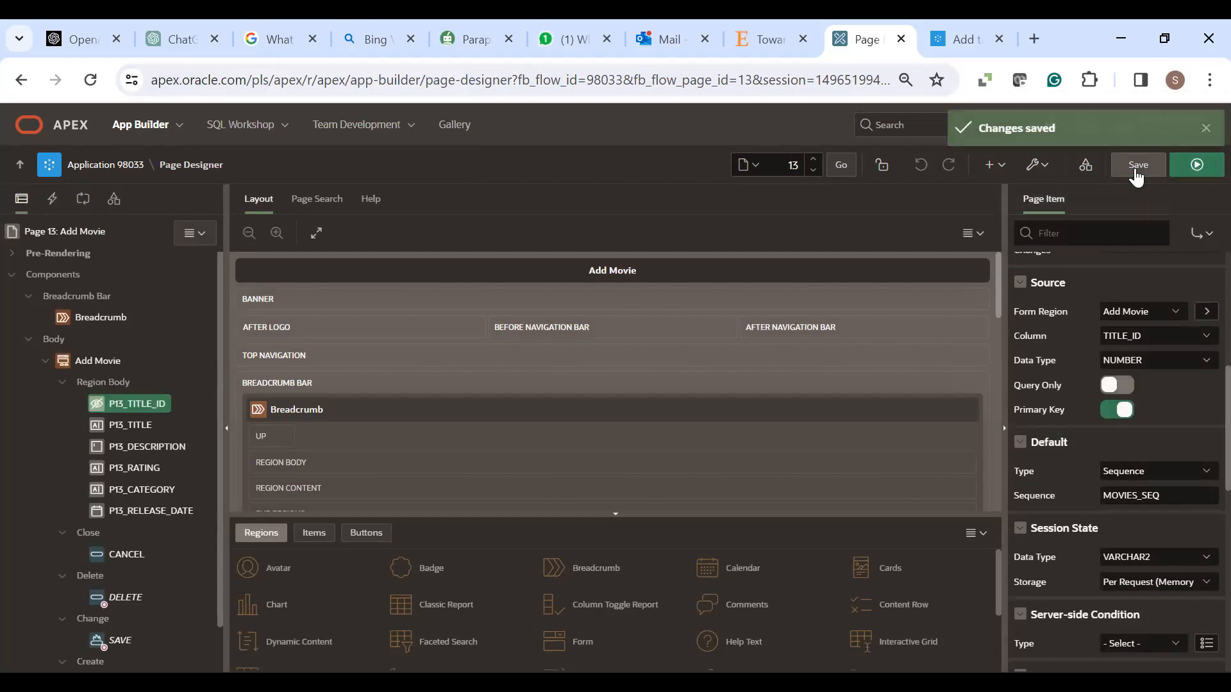
- Run the Add Movie page, then go back to application 98033's page list
left_click(1192, 171)
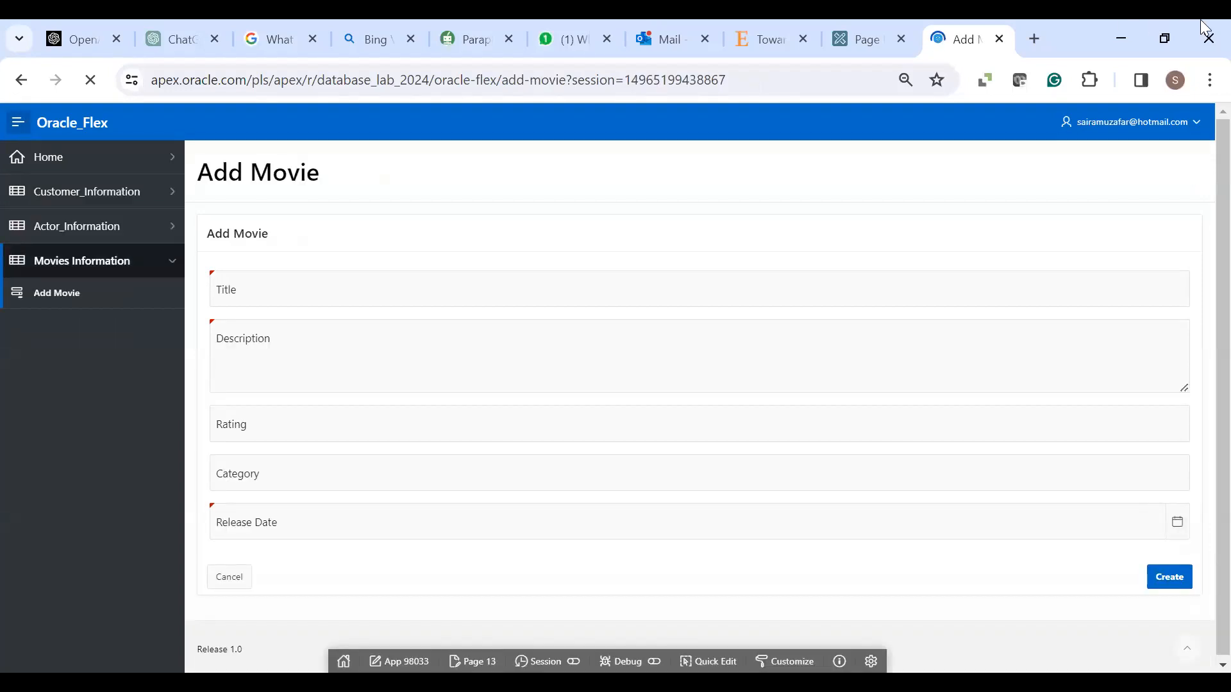
left_click(855, 39)
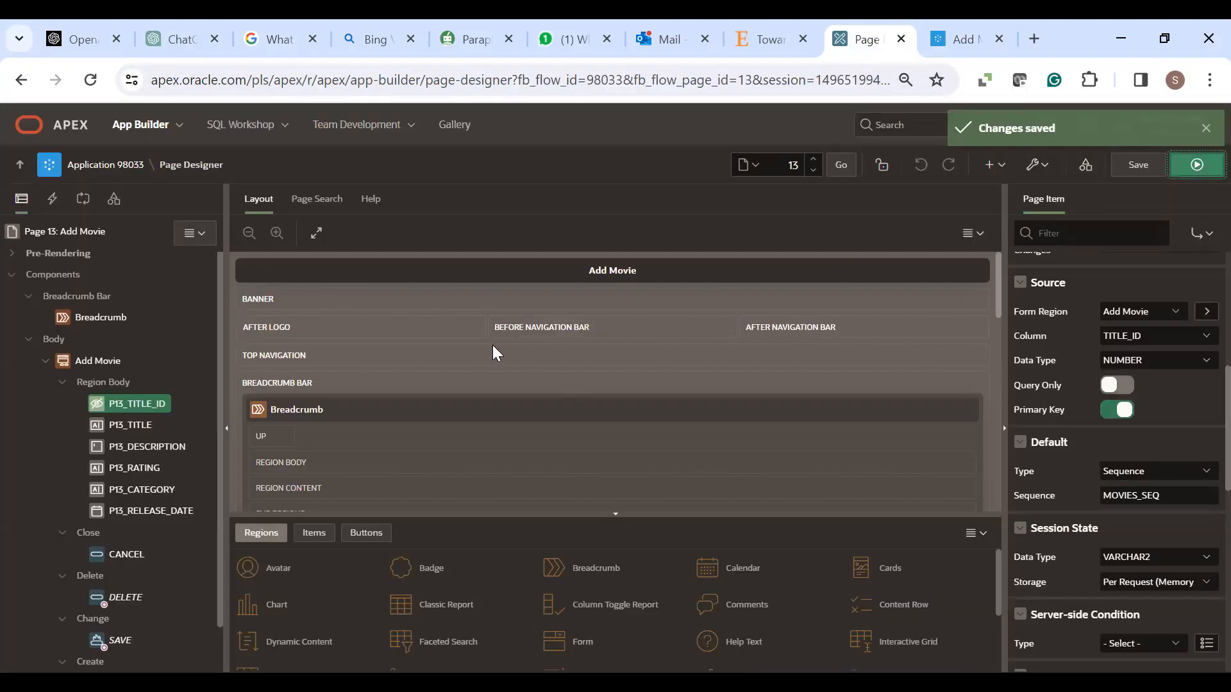
left_click(100, 166)
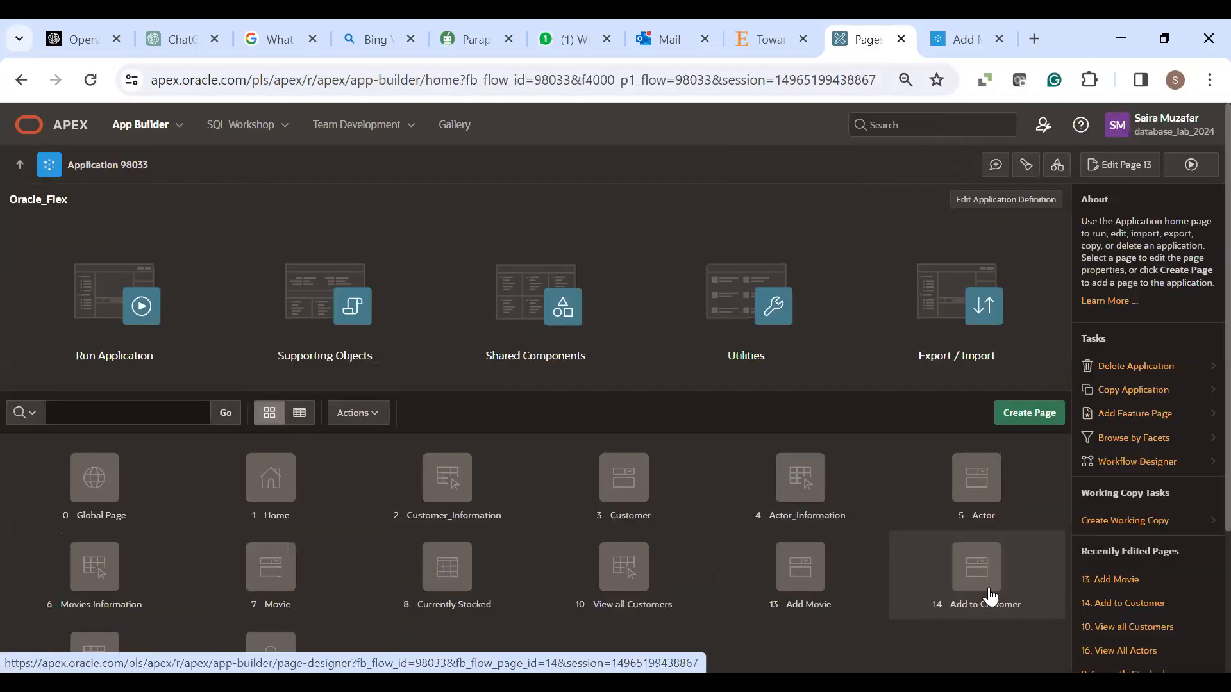
- Open page 14 Add to Customer and select its P14_CUSTOMER_ID item
left_click(975, 594)
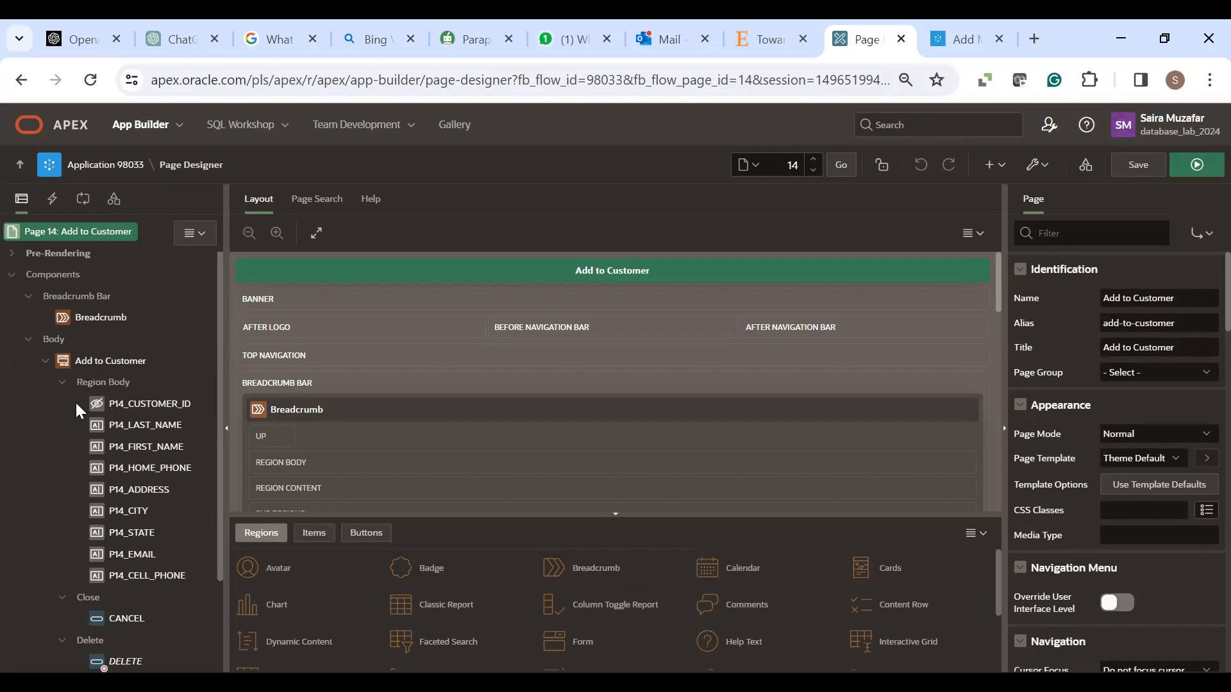
left_click(134, 405)
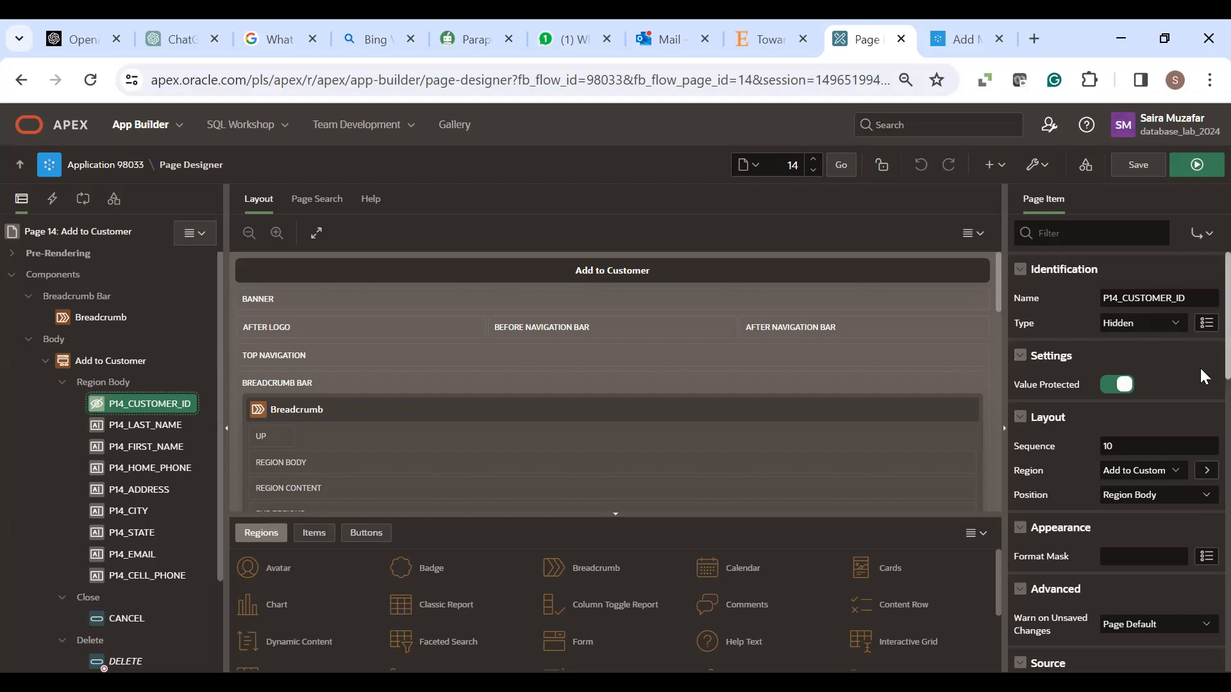
- Set P14_CUSTOMER_ID's default to Sequence CUSTOMERS_SEQ and save the Add to Customer page
scroll(1203, 385, "down", 2)
scroll(1203, 399, "down", 4)
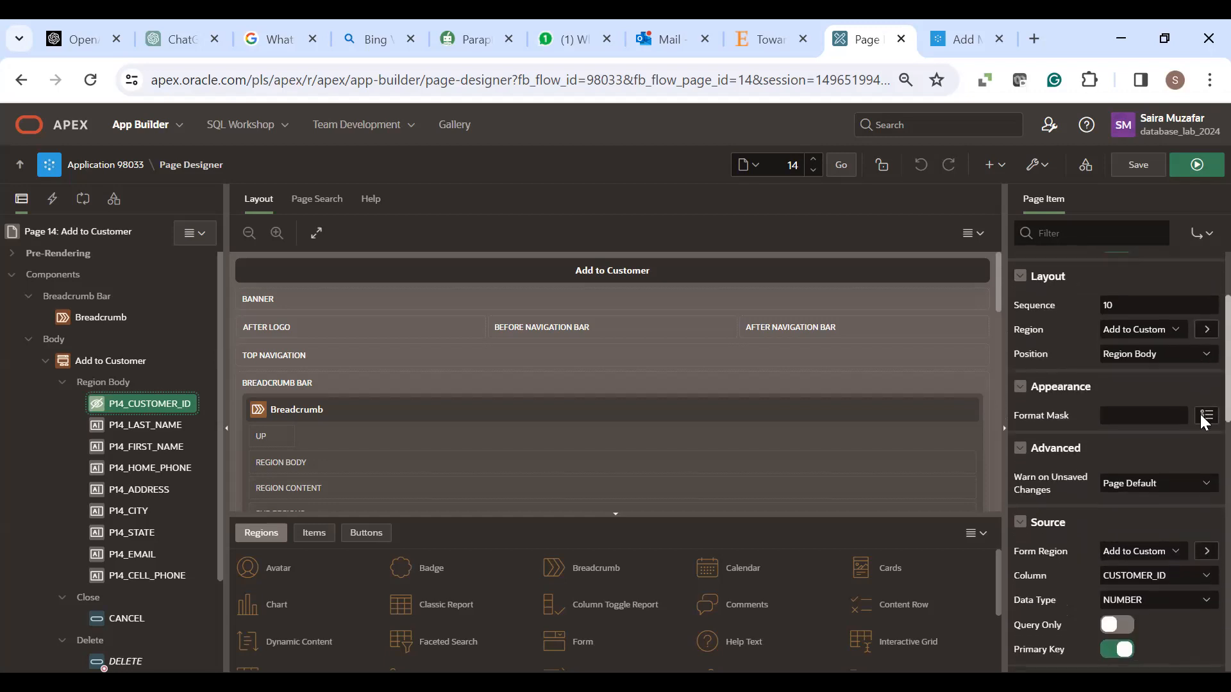
scroll(1204, 422, "down", 2)
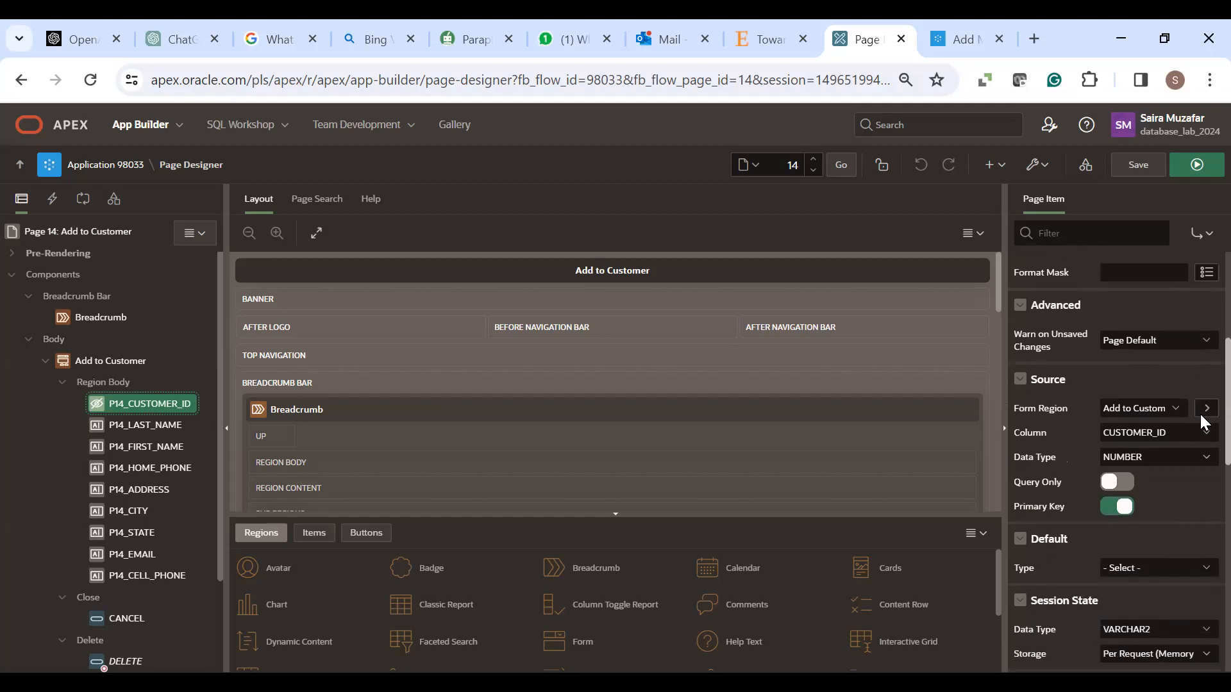
scroll(1204, 423, "down", 3)
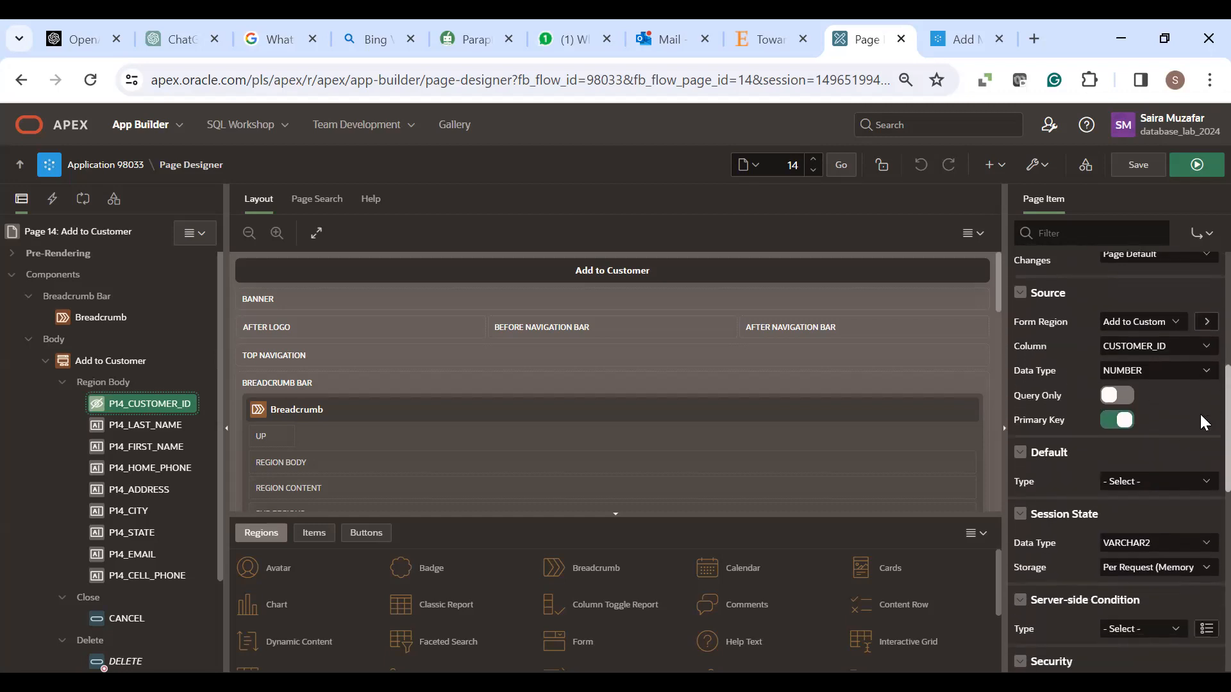
scroll(1204, 422, "down", 2)
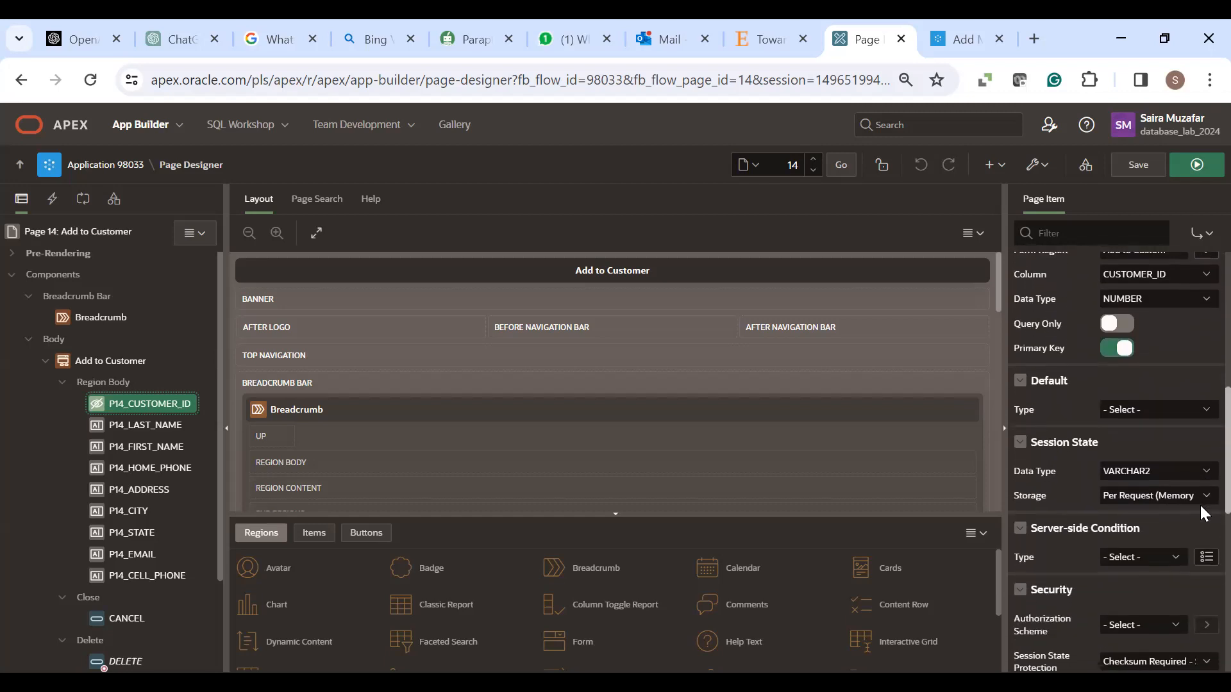
left_click(1204, 418)
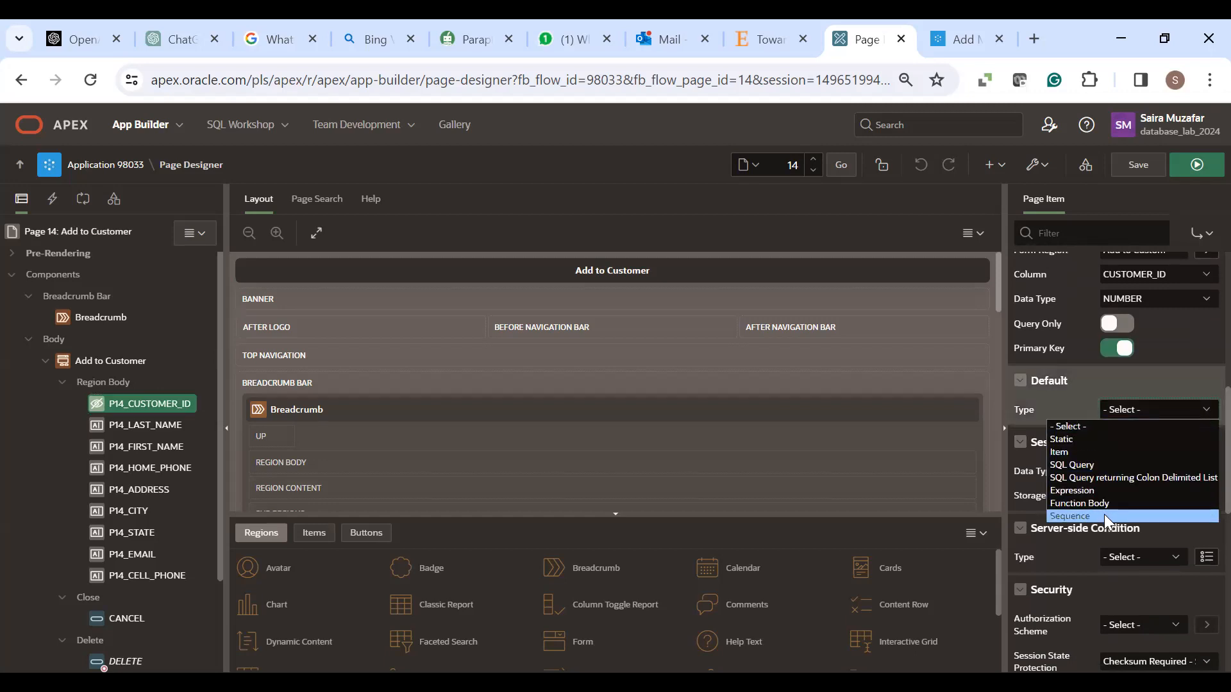
left_click(1103, 514)
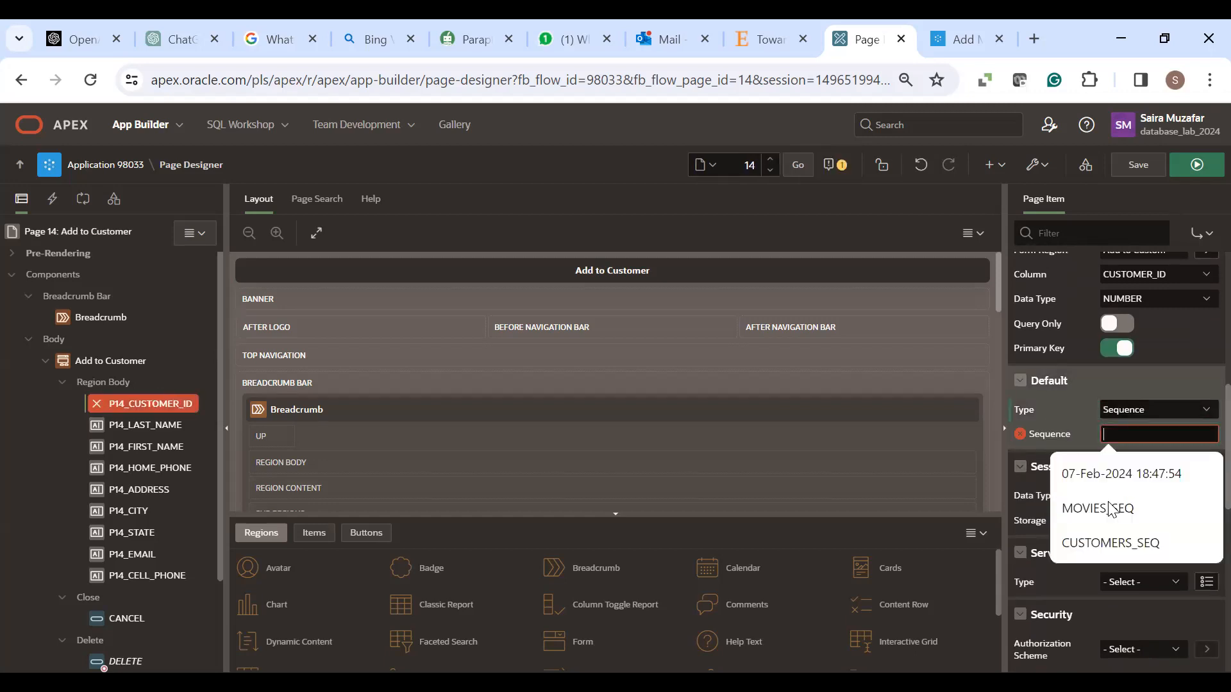
left_click(1111, 543)
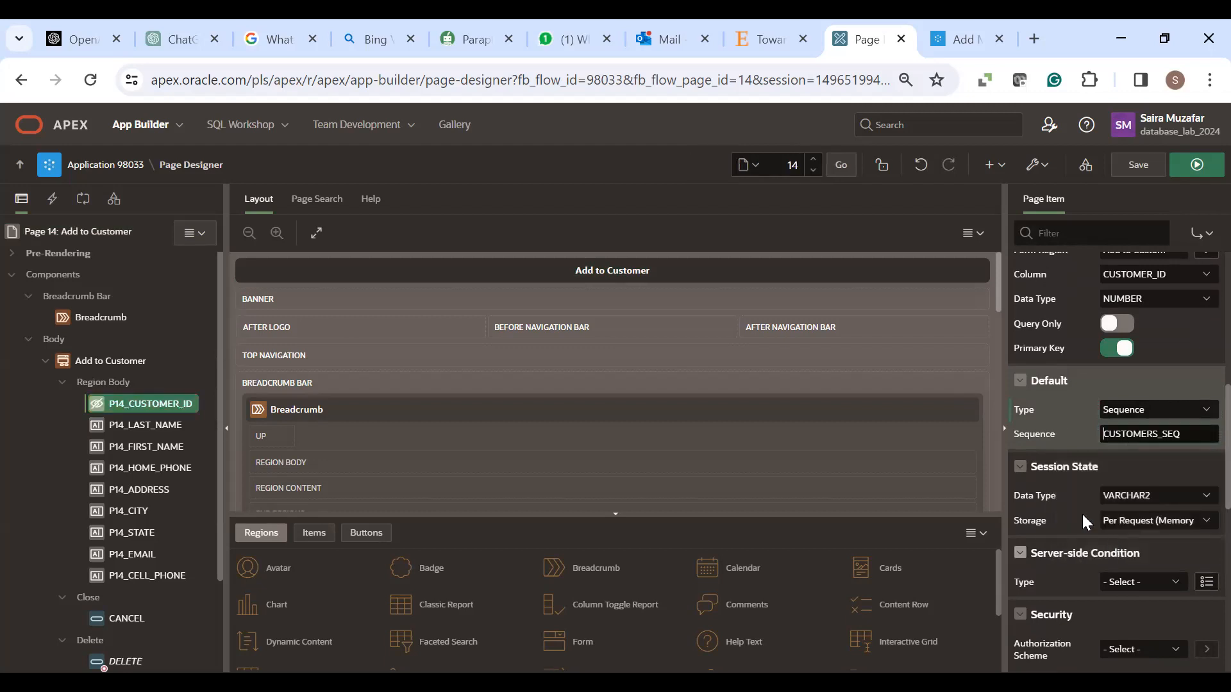
left_click(1138, 166)
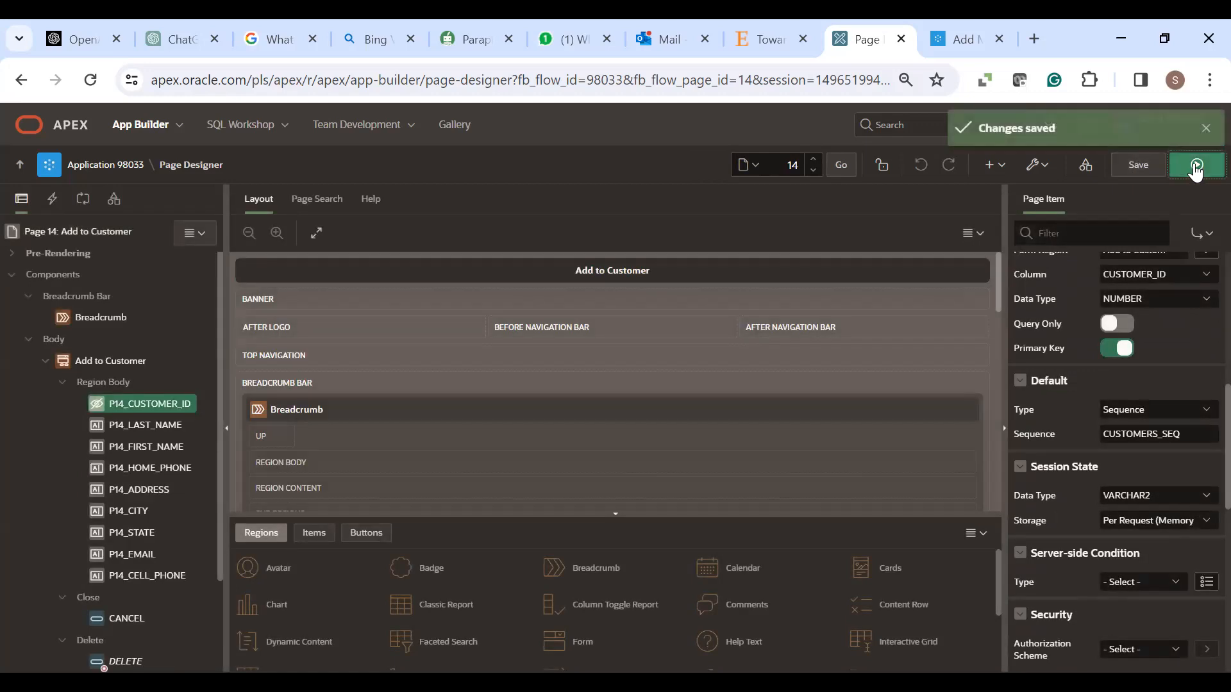
left_click(1196, 168)
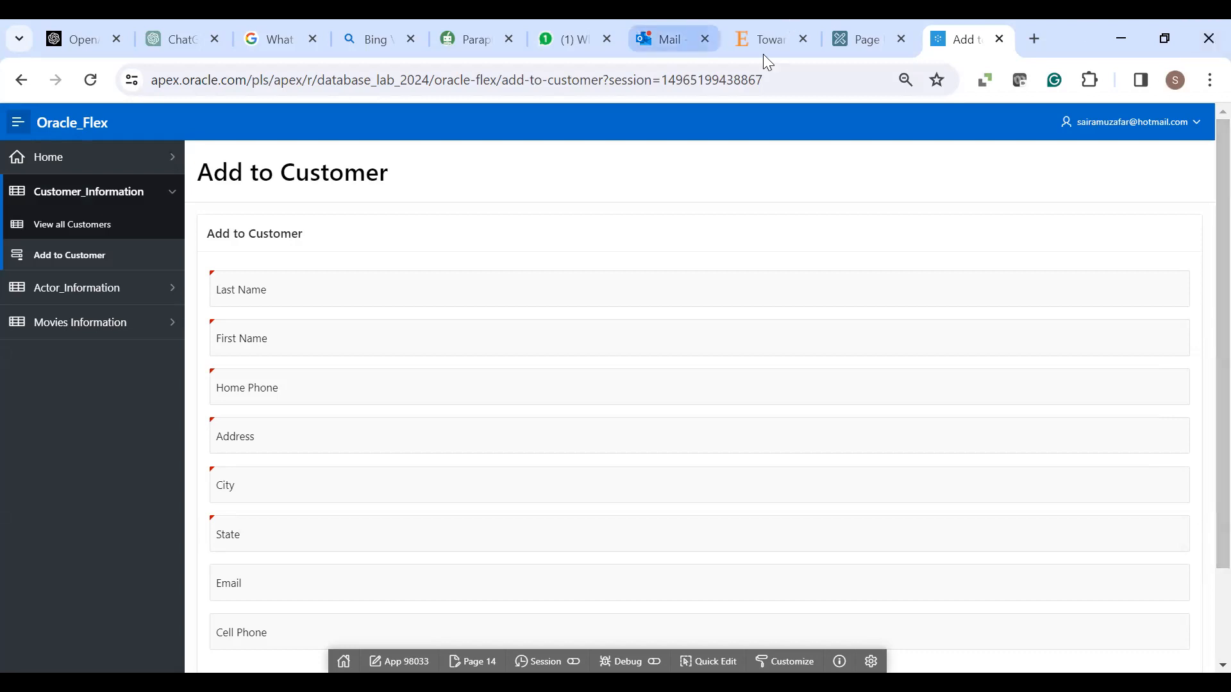
left_click(860, 47)
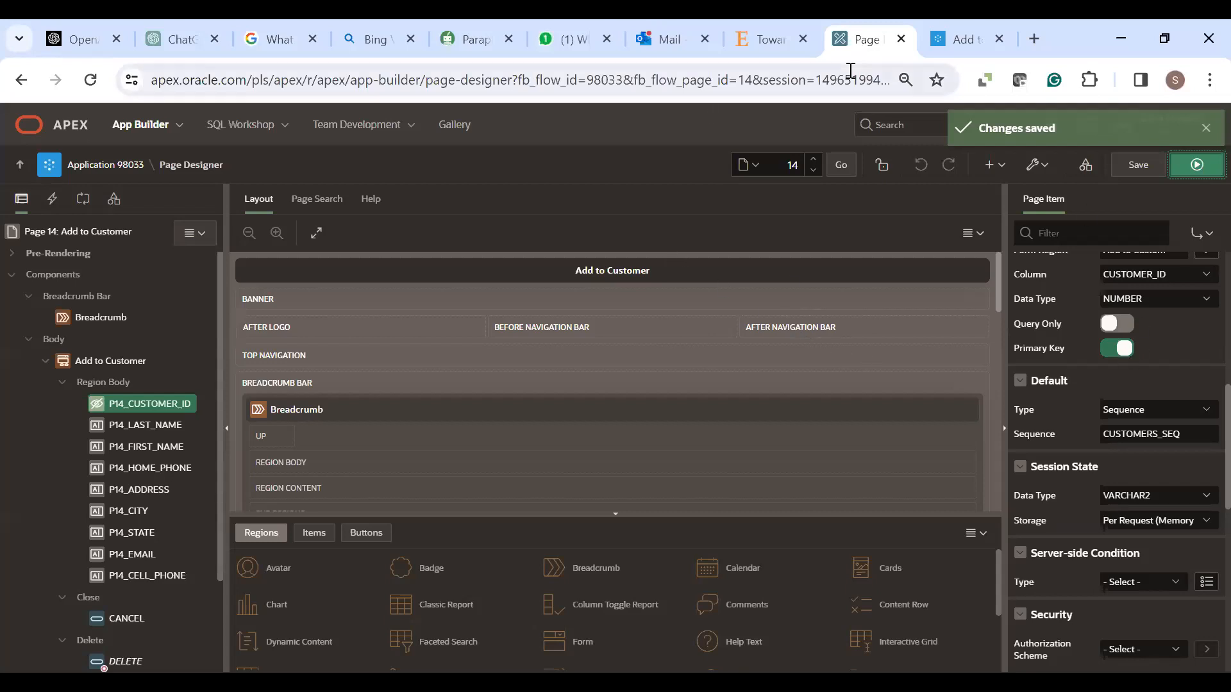
- Reopen page 13 Add Movie from application 98033 and show the SQL Workshop menu
left_click(80, 169)
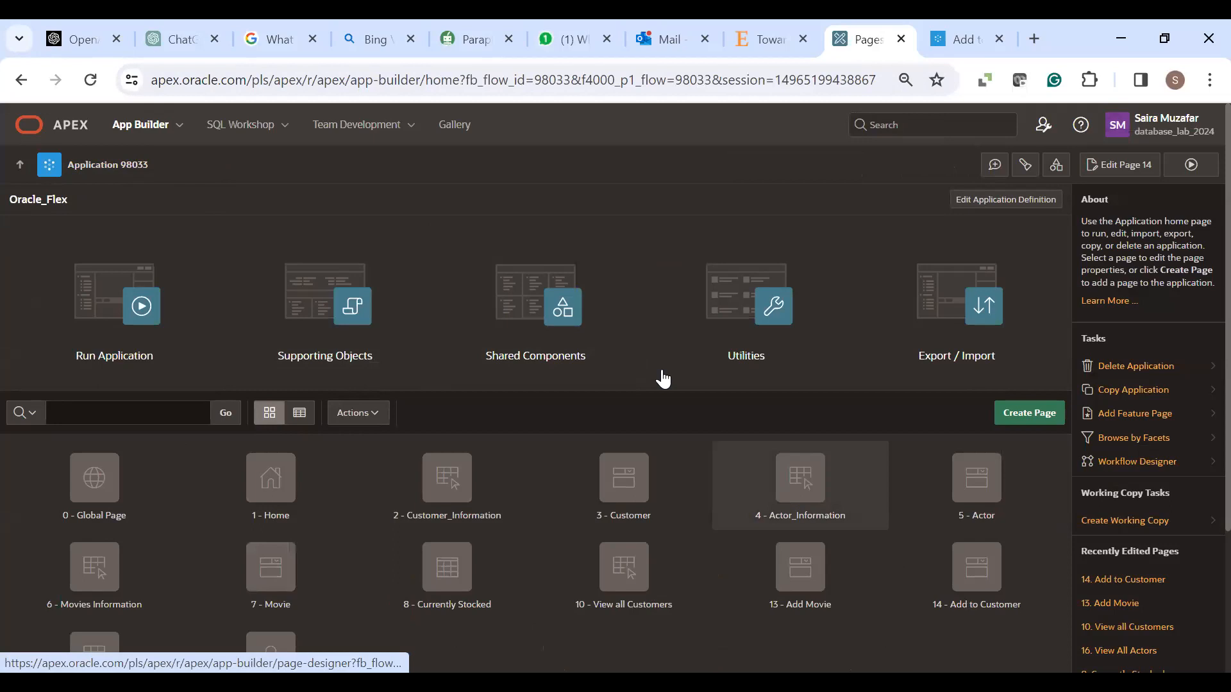
left_click(796, 595)
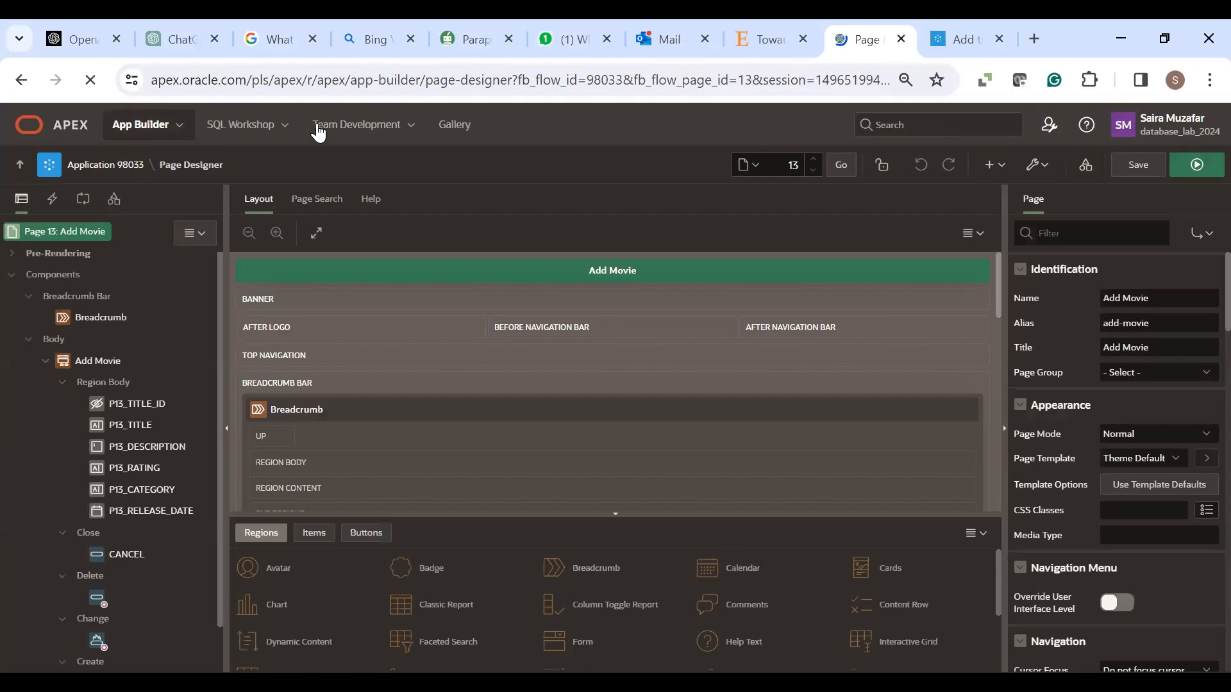
left_click(285, 126)
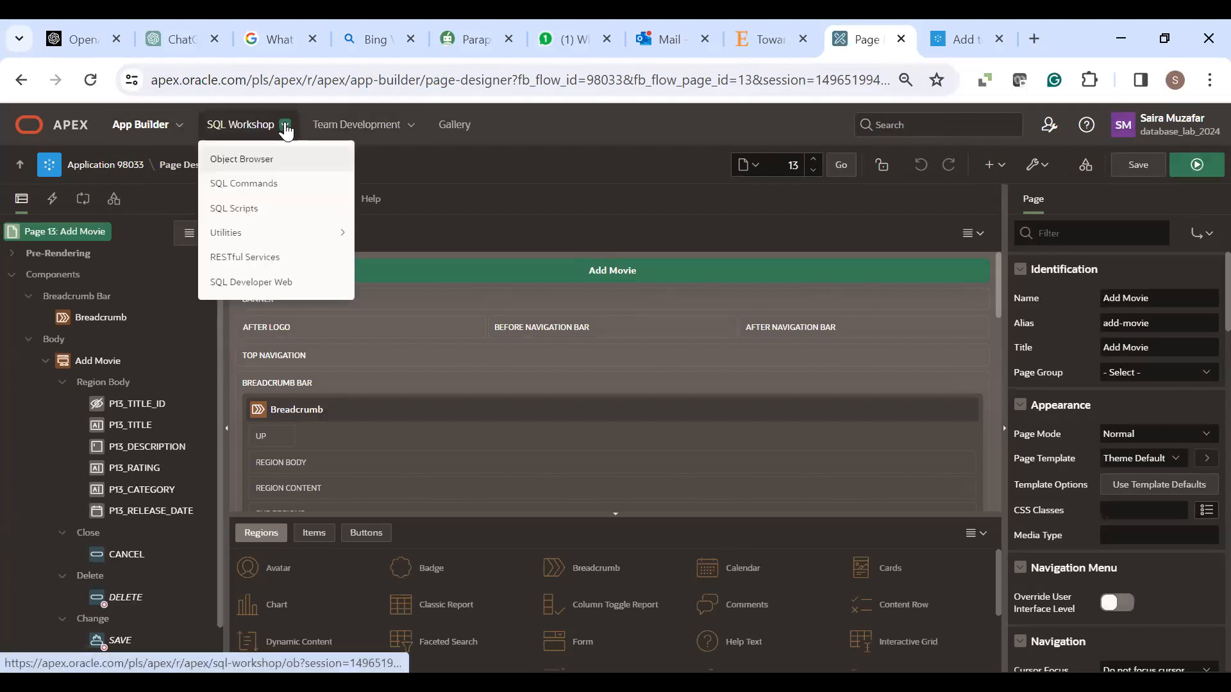
- In the Object Browser, expand Tables and open the MOVIES table's column list
left_click(258, 163)
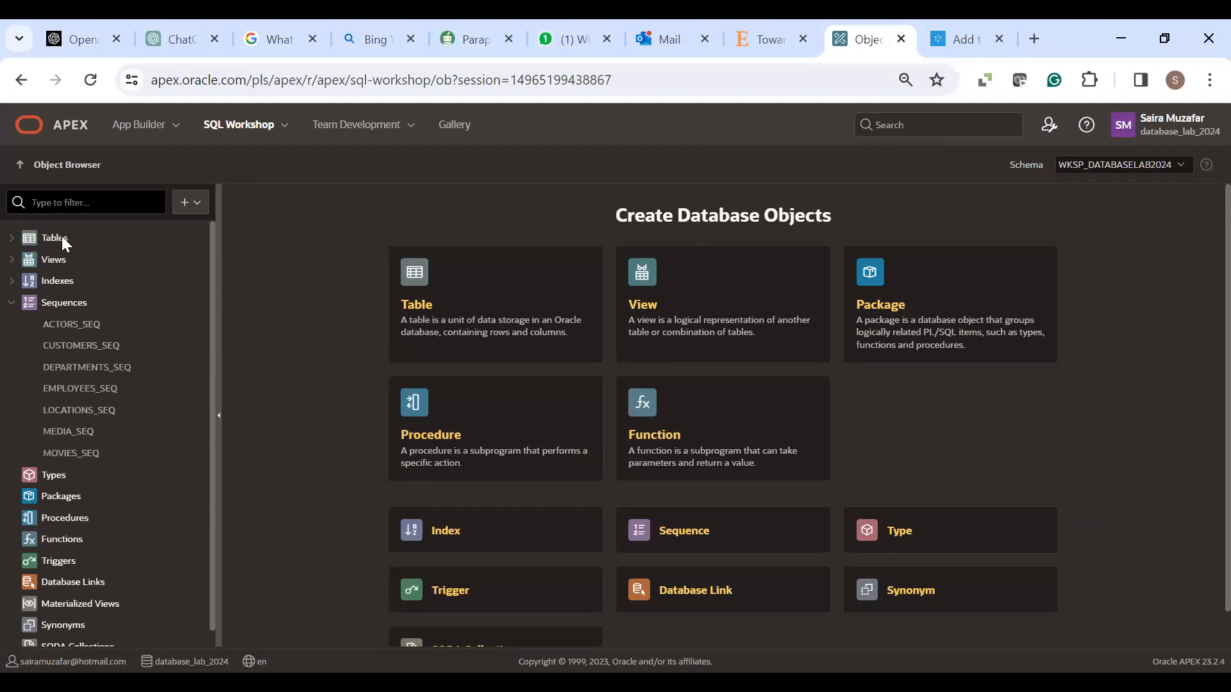
left_click(30, 234)
double_click(20, 238)
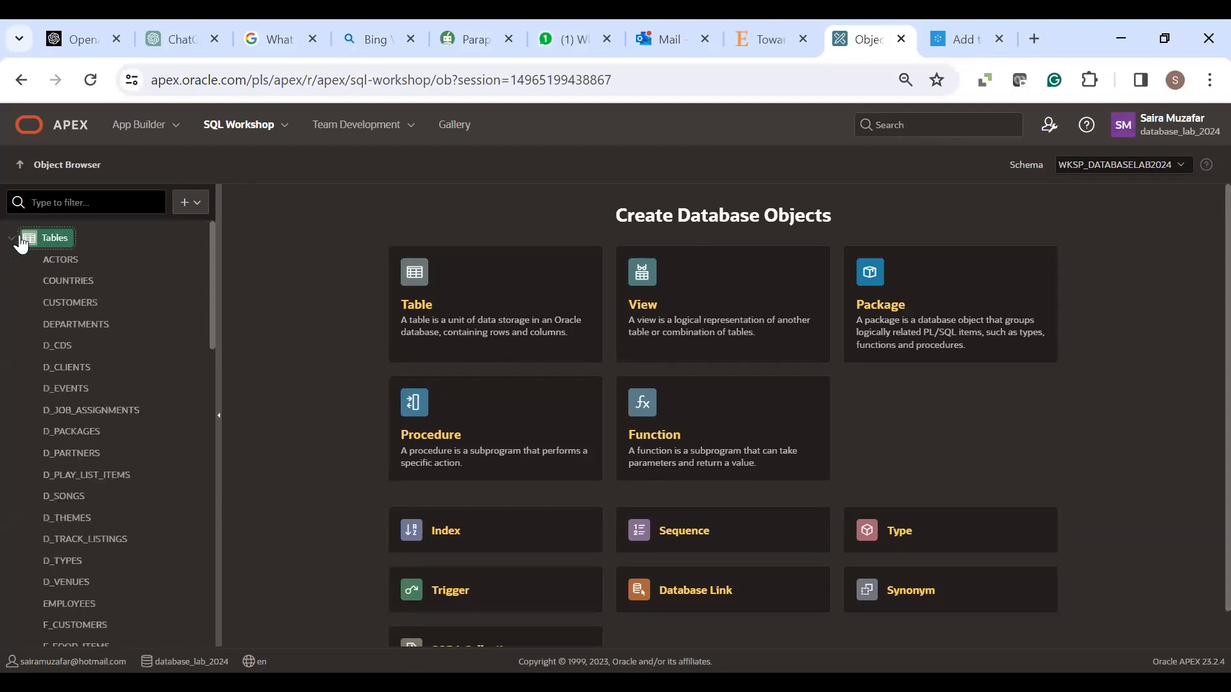
left_click_drag(212, 339, 212, 473)
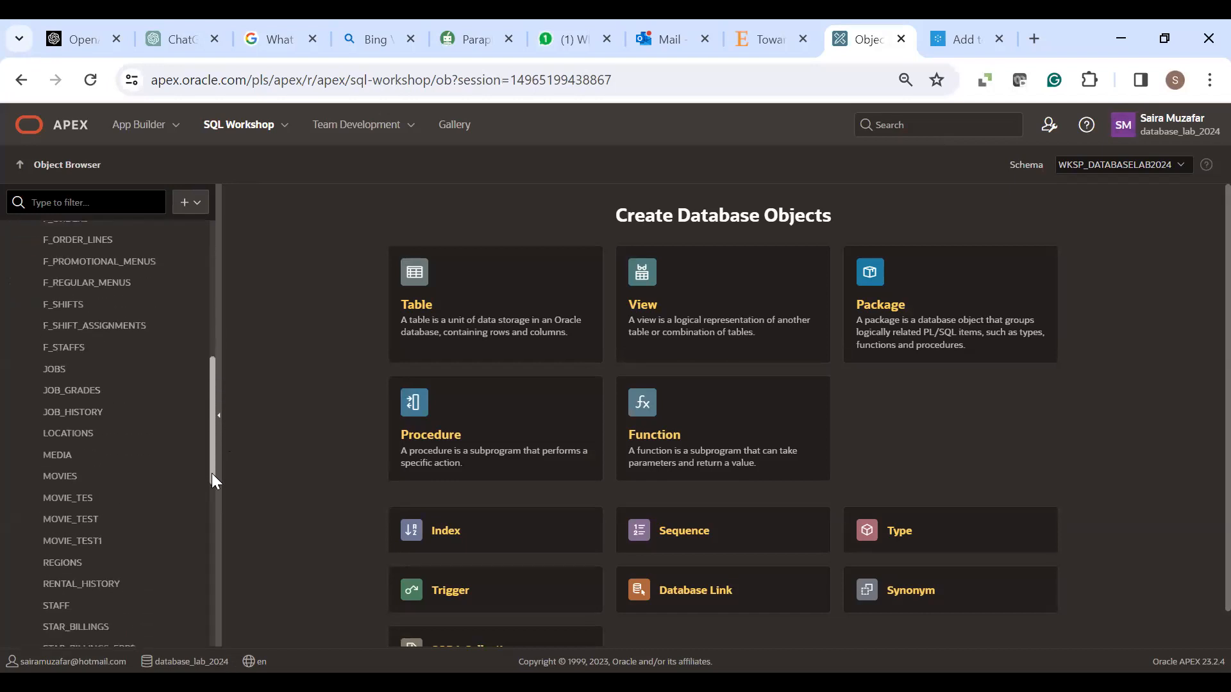
left_click(63, 476)
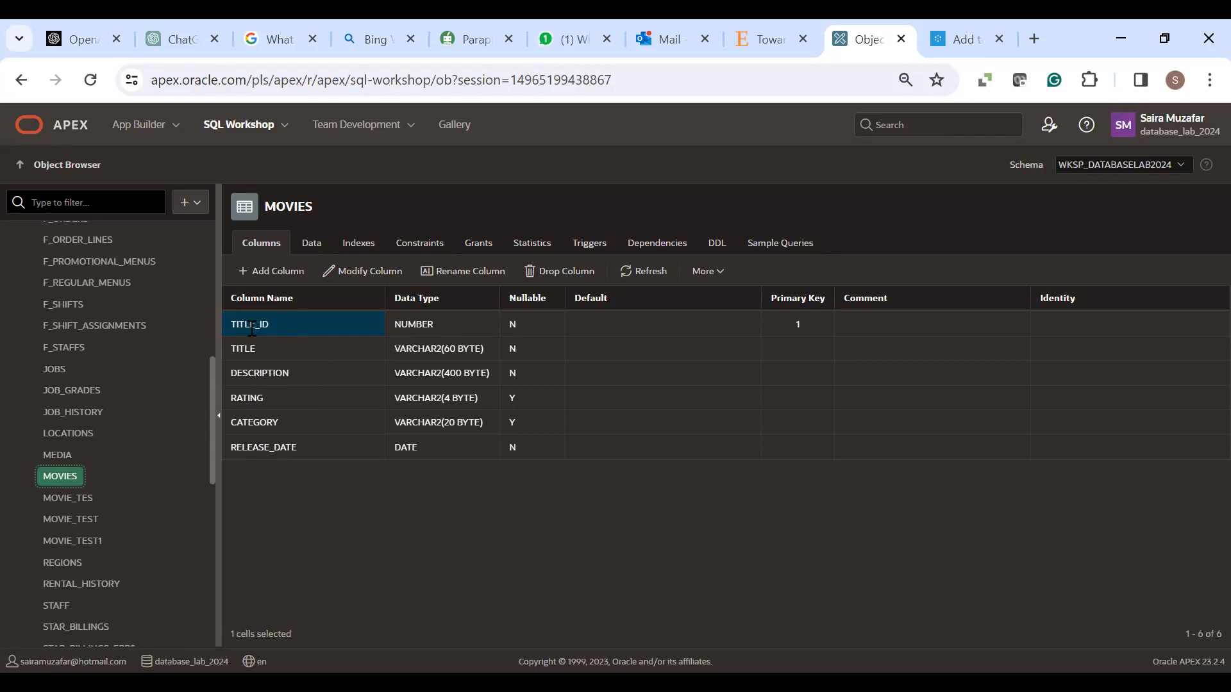
- View the MOVIES constraints and inspect the MOVIES_CATEGORY_CON search condition
left_click(424, 247)
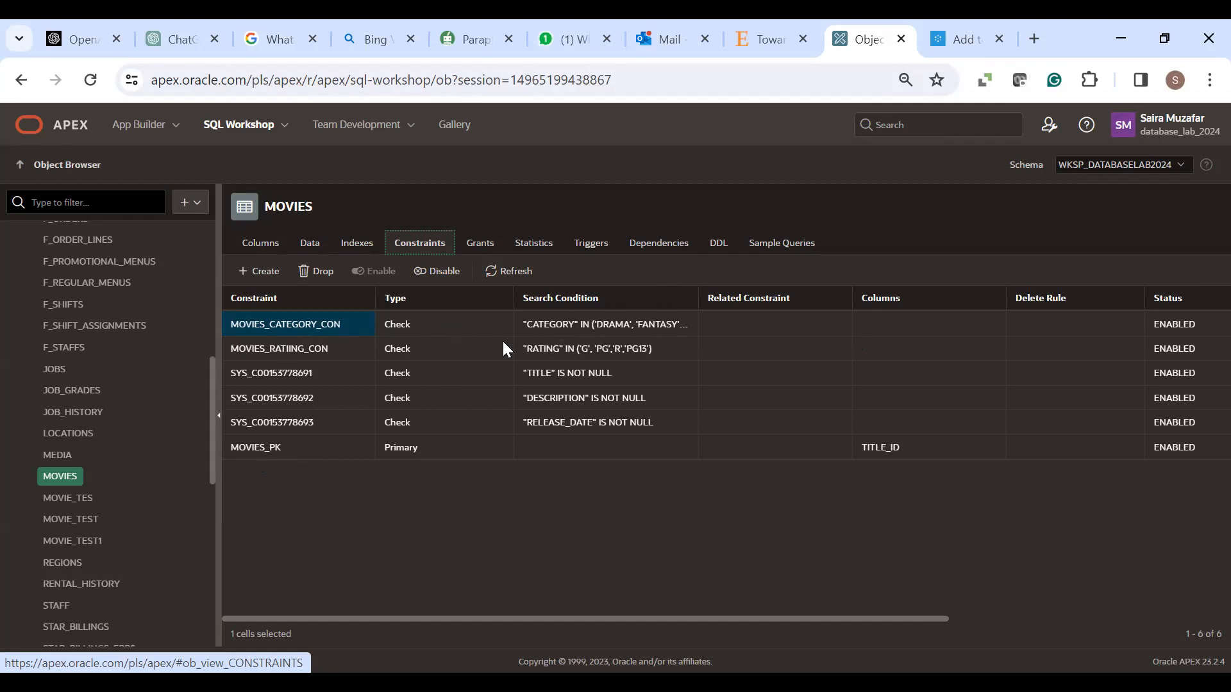
left_click(634, 328)
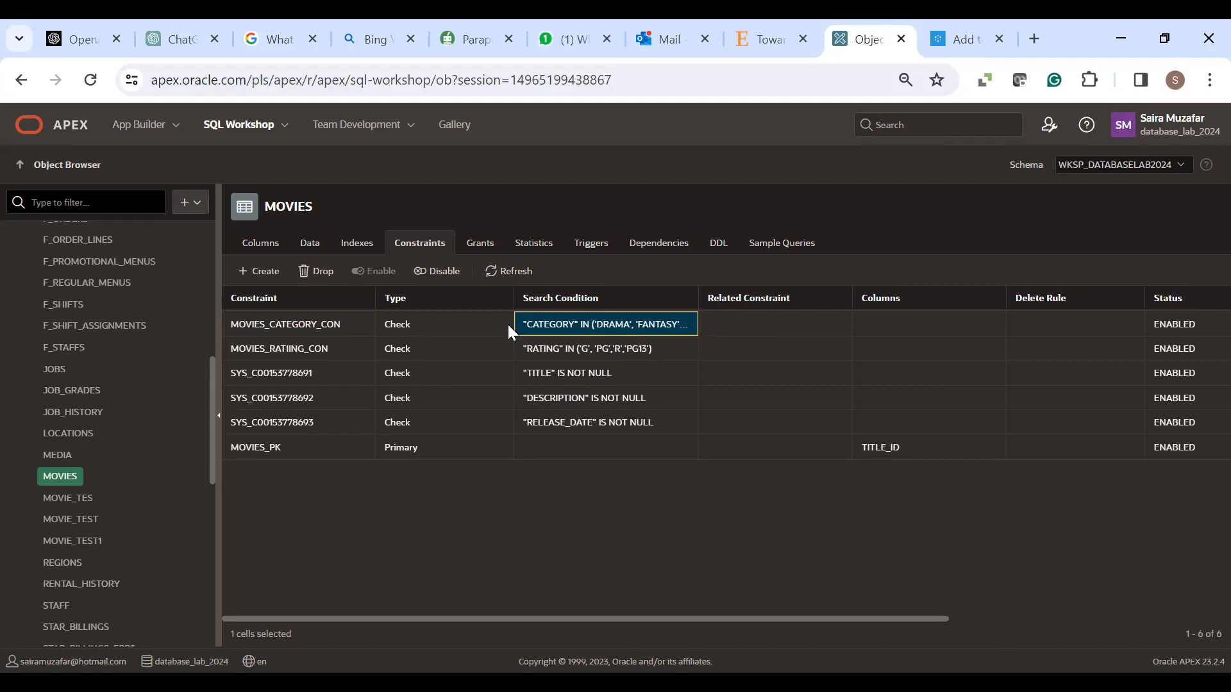
- Check the seven MOVIES data rows, then bring up the app's Add to Customer form
left_click(305, 250)
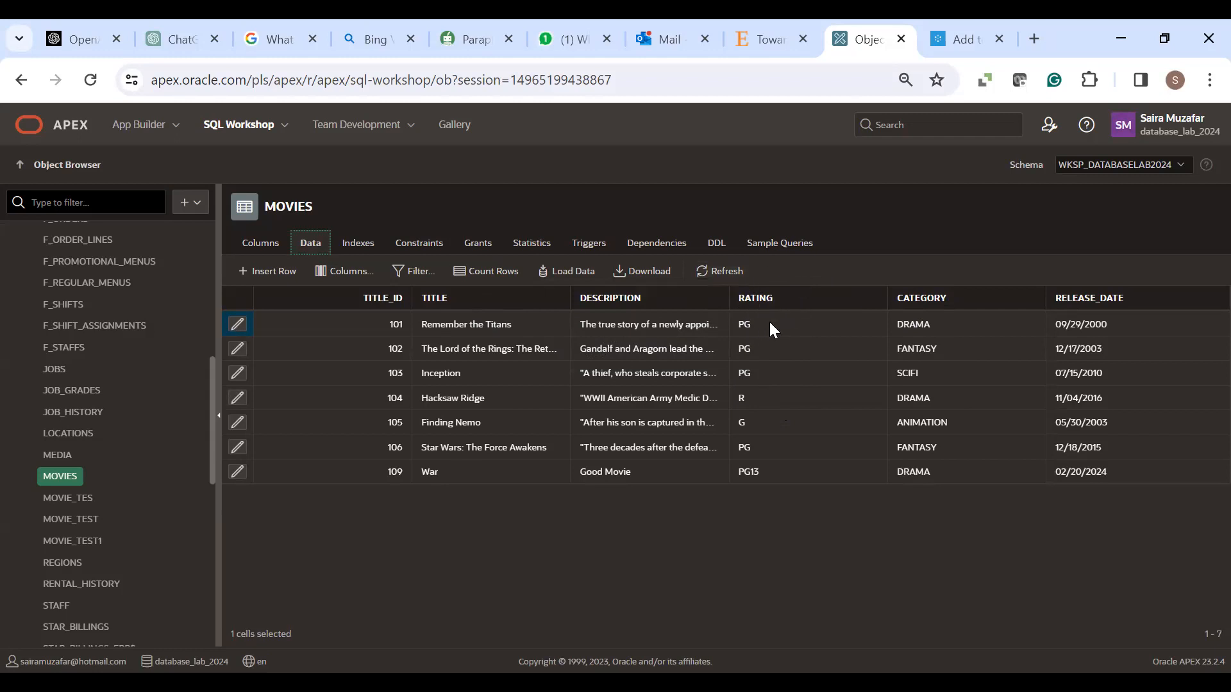
left_click(955, 38)
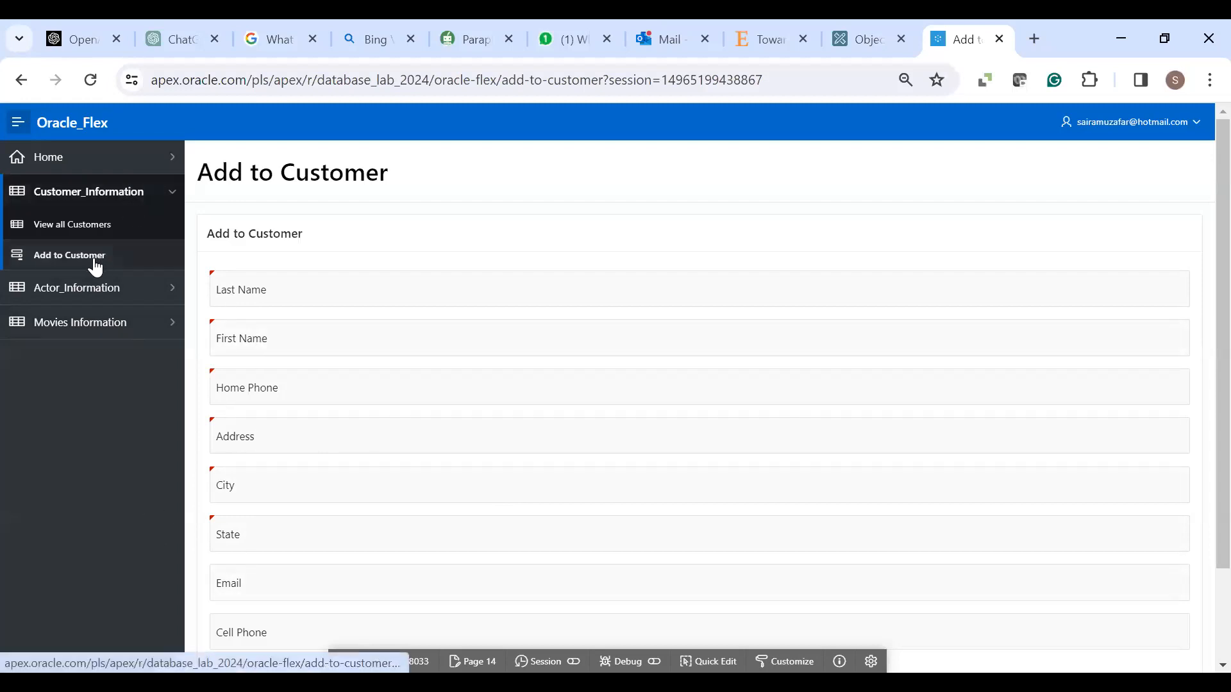
- Open Movies Information and the Add Movie form, then return to the MOVIES data
left_click(76, 330)
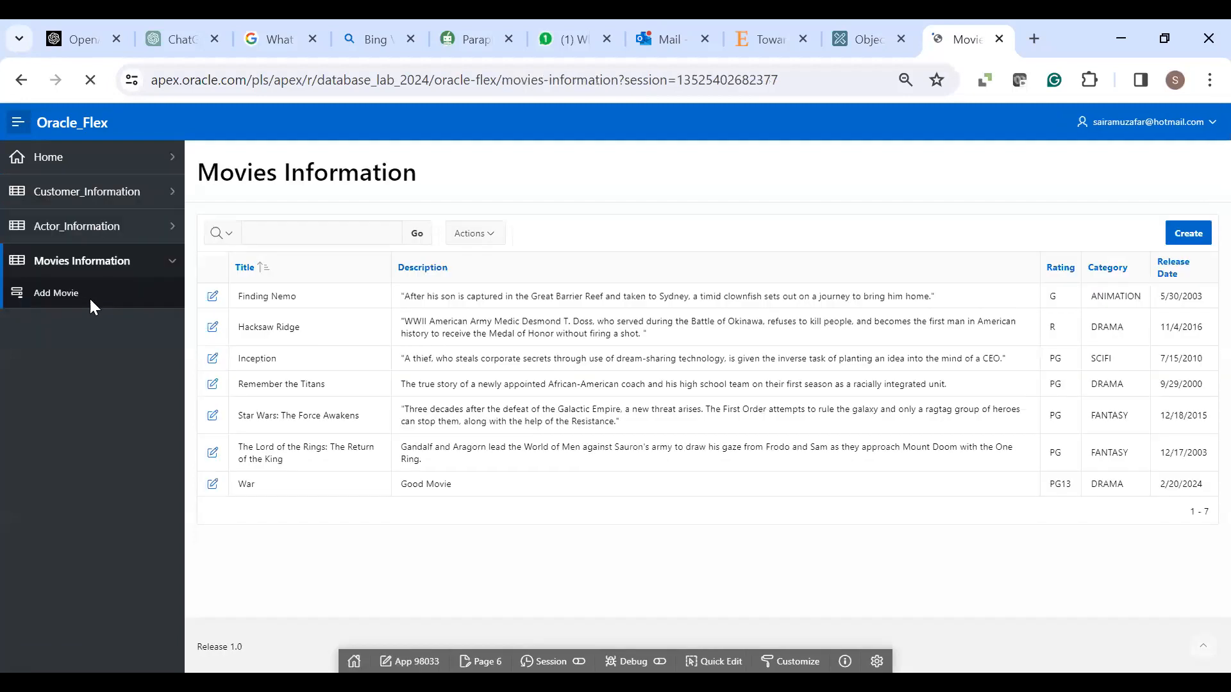
left_click(49, 301)
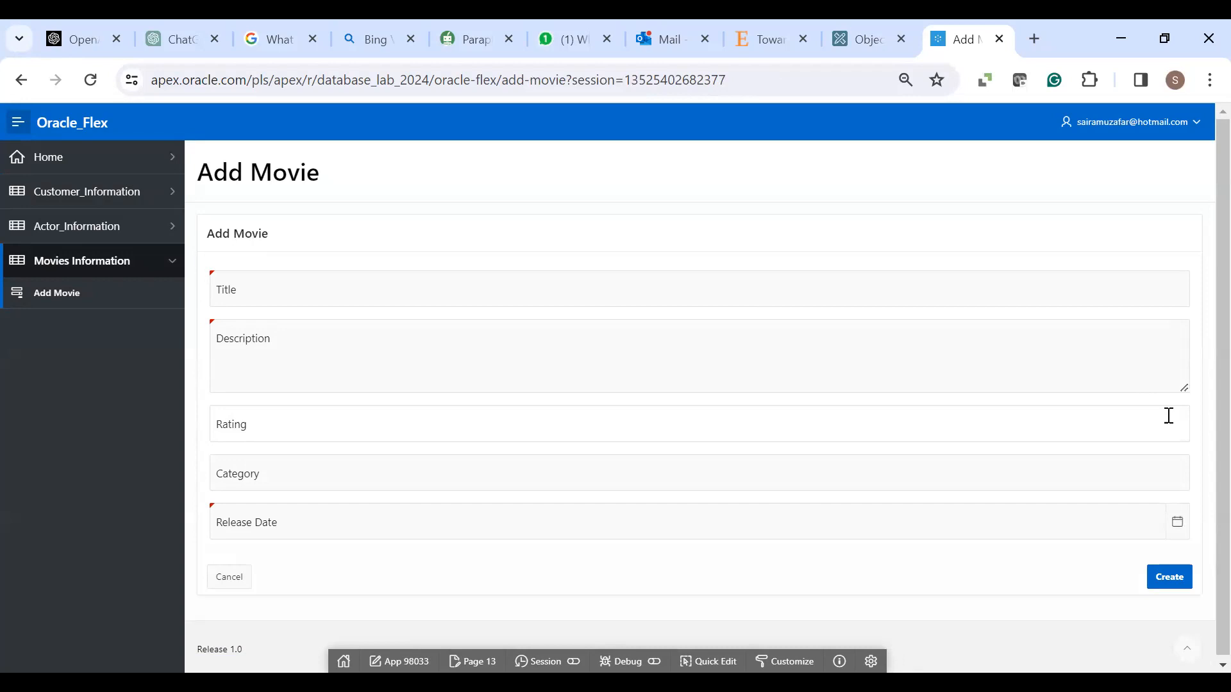
left_click(871, 46)
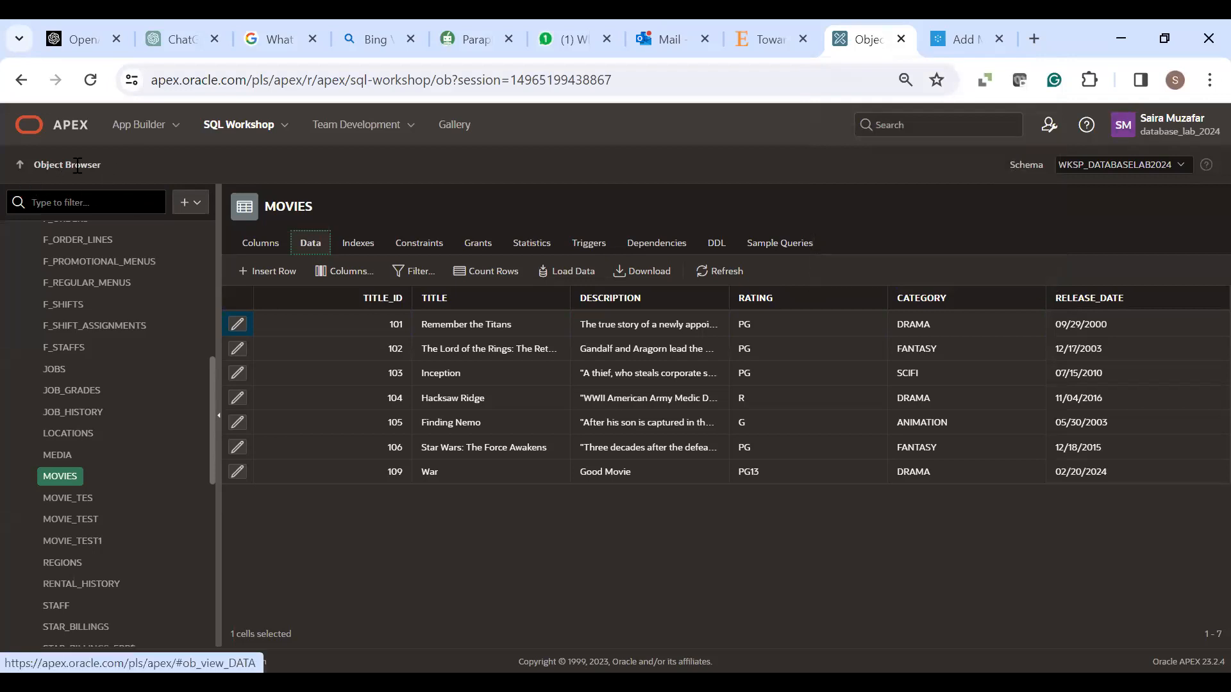
- Open page 13 Add Movie of Oracle_Flex from the App Builder application list
left_click(148, 136)
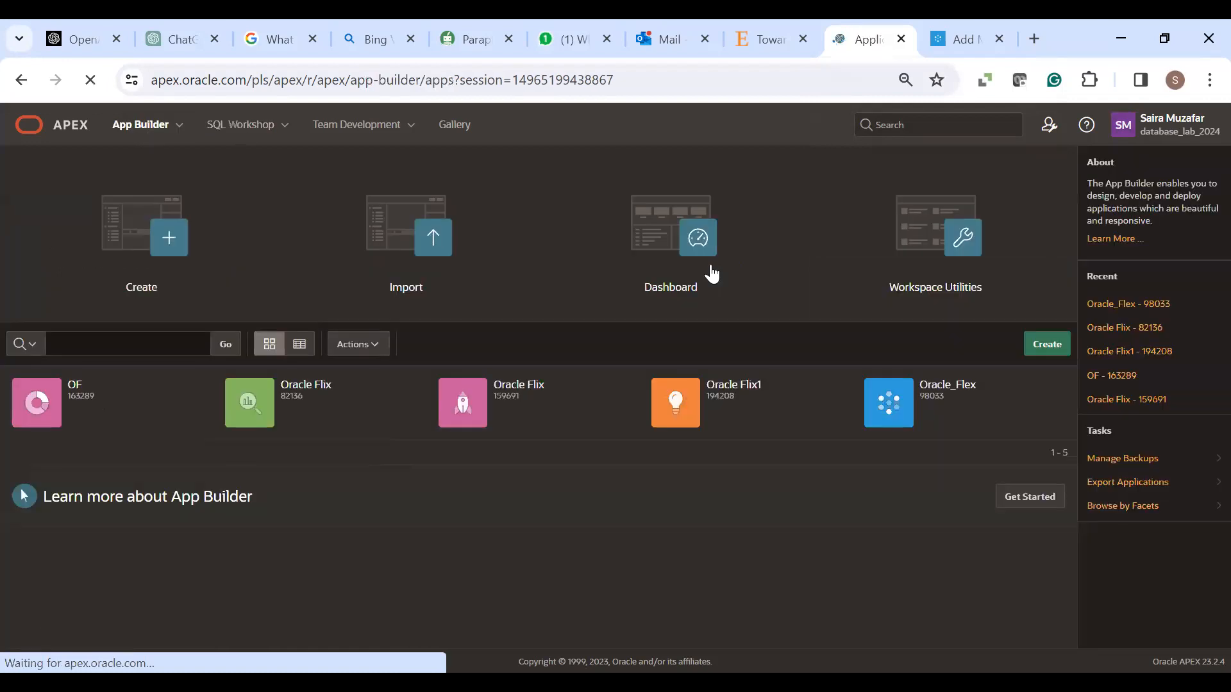
left_click(903, 412)
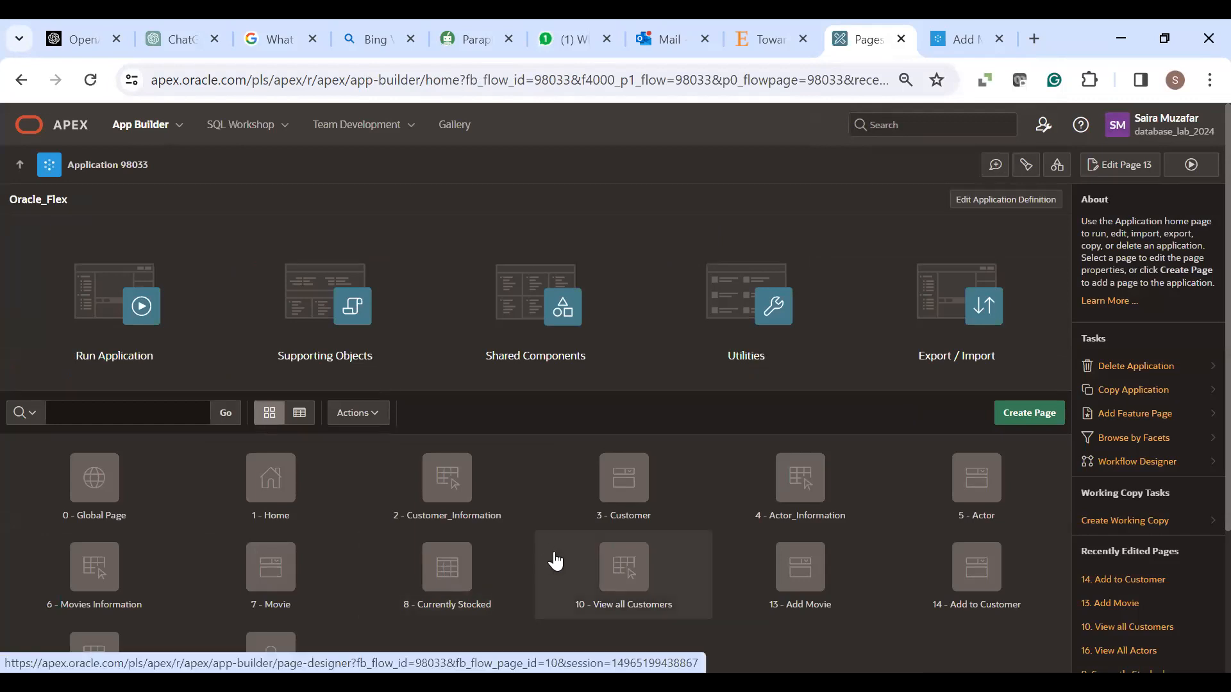
left_click(779, 604)
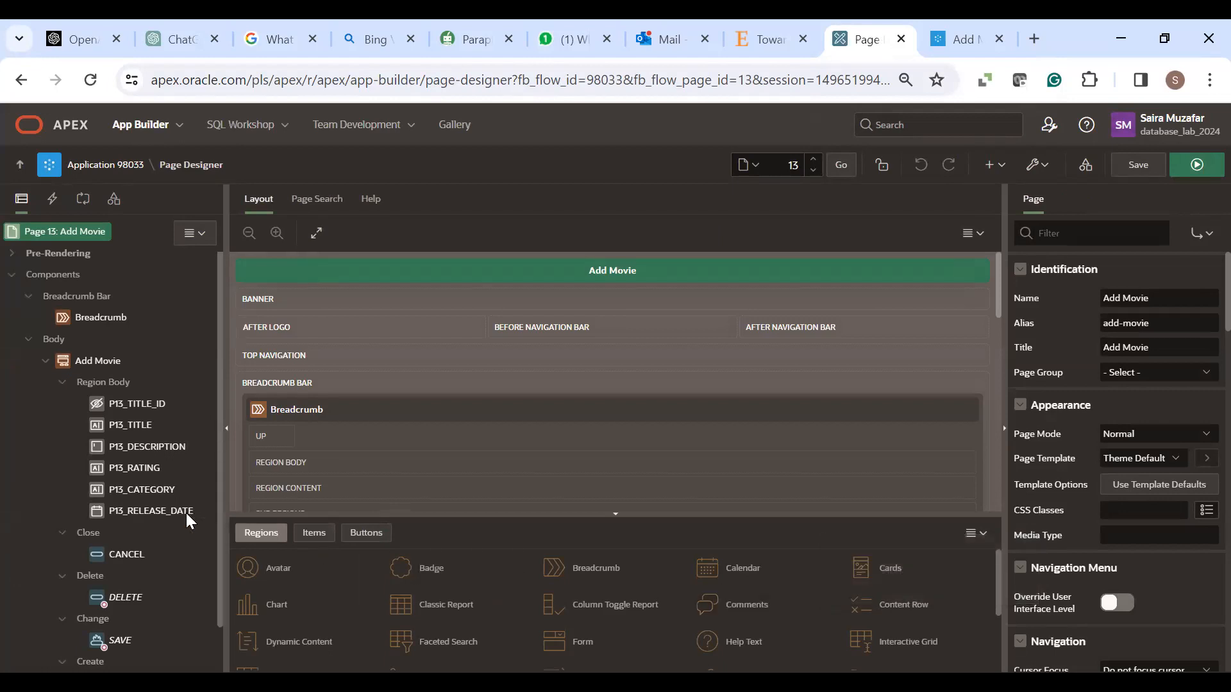
- Select the P13_RATING item and list its available item types in the Property Editor
left_click(123, 468)
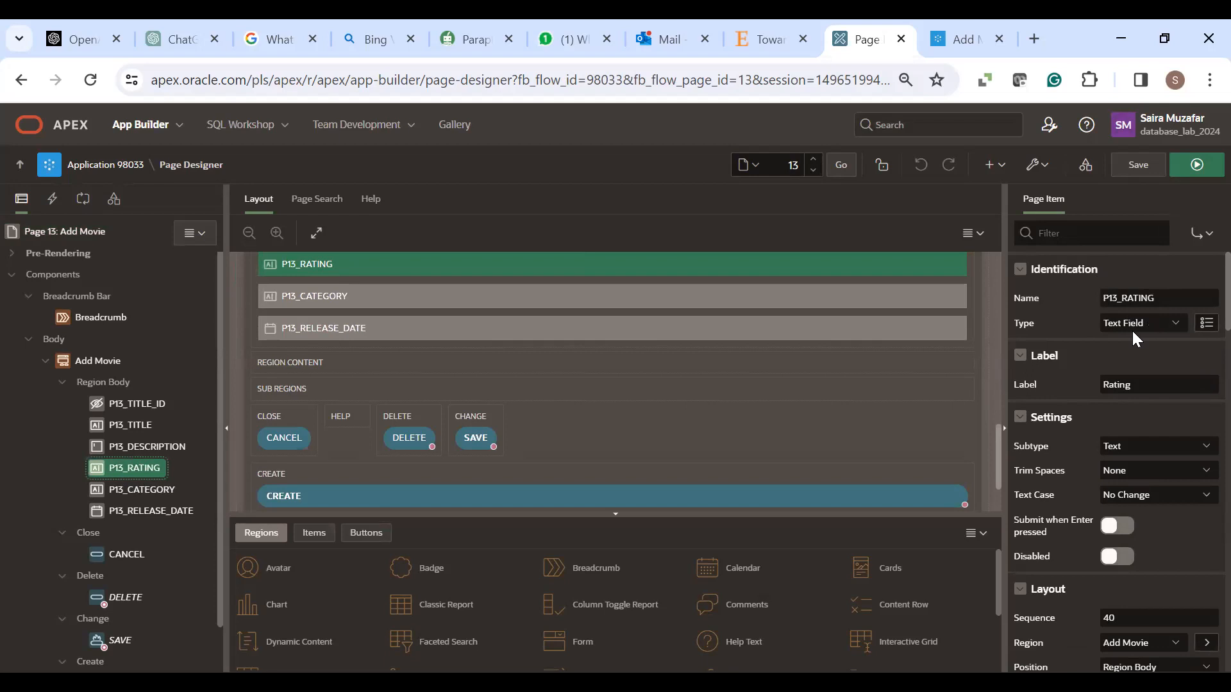
left_click(1174, 321)
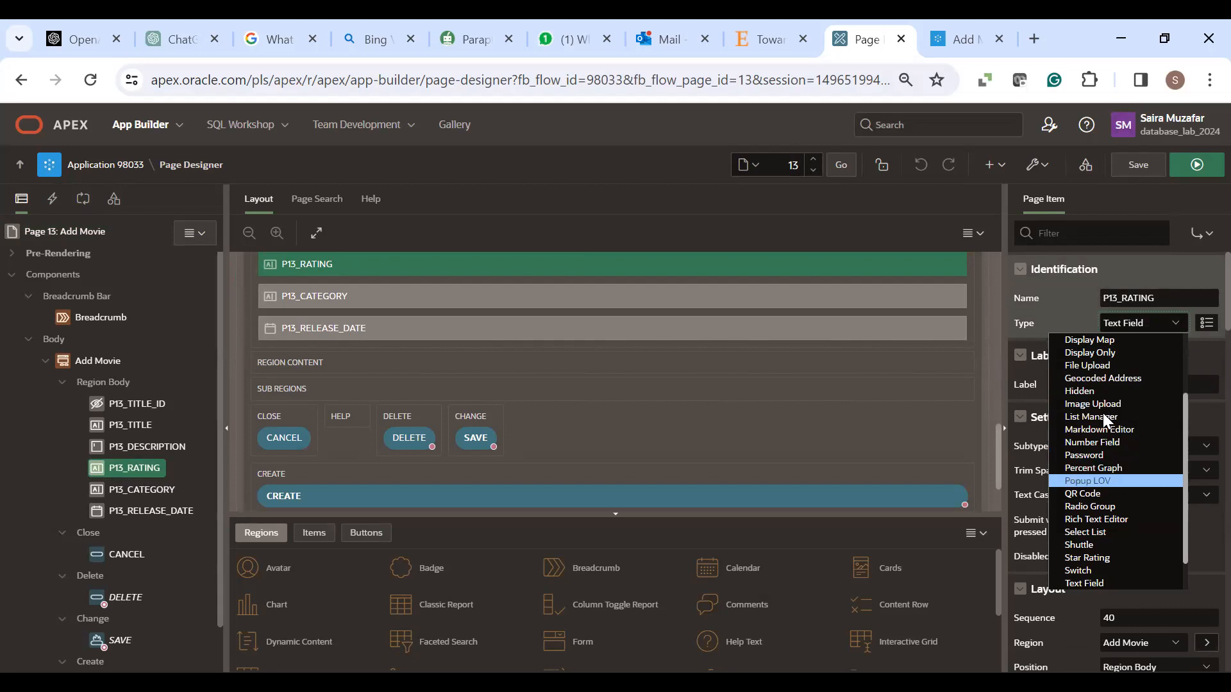
- Change the P13_RATING item type from Text Field to Select List
left_click(1102, 532)
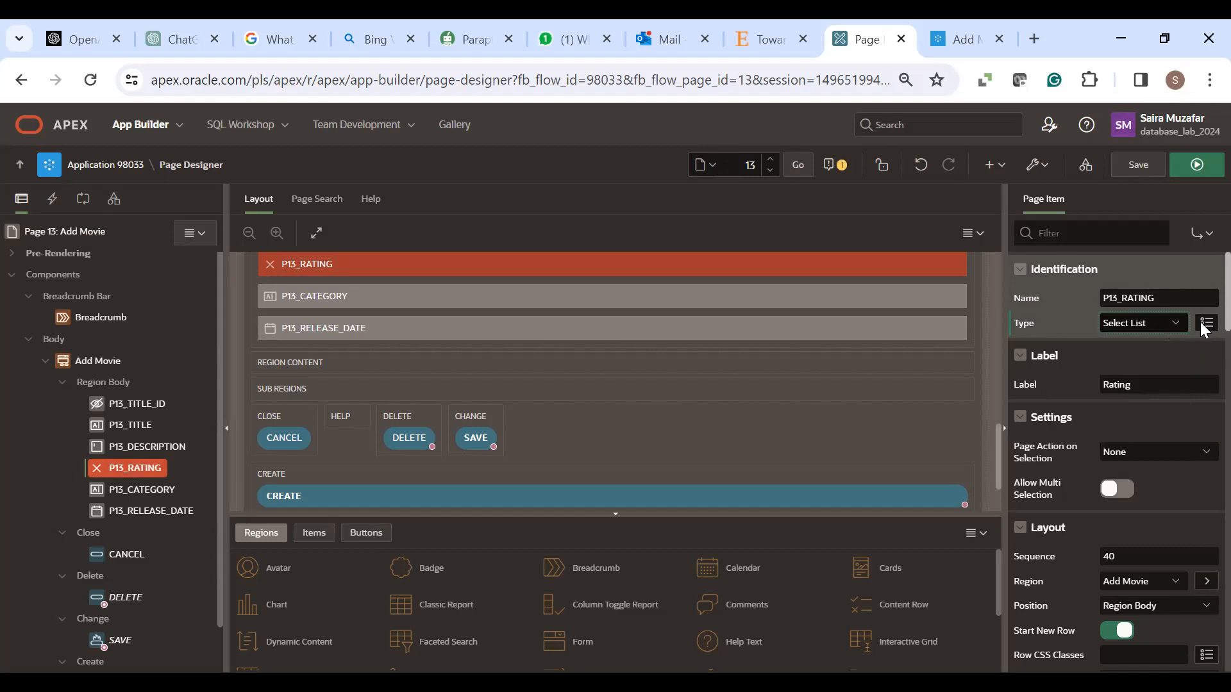
scroll(1201, 324, "down", 1)
scroll(1204, 331, "down", 3)
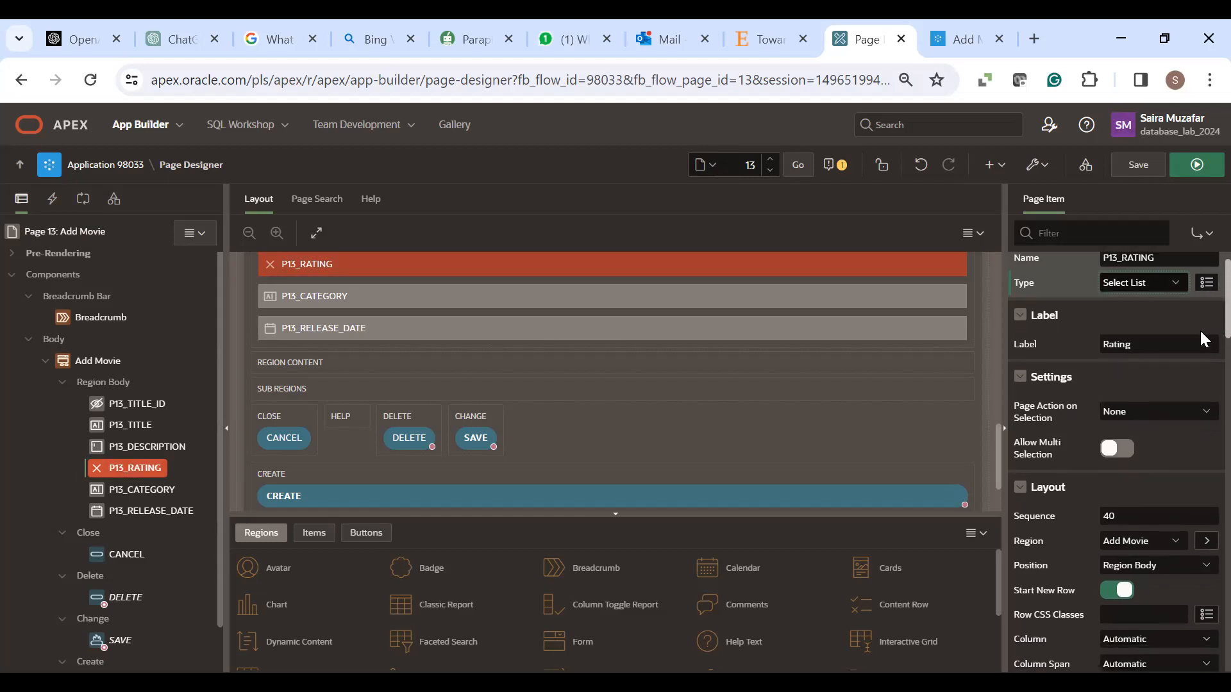
scroll(1204, 346, "down", 1)
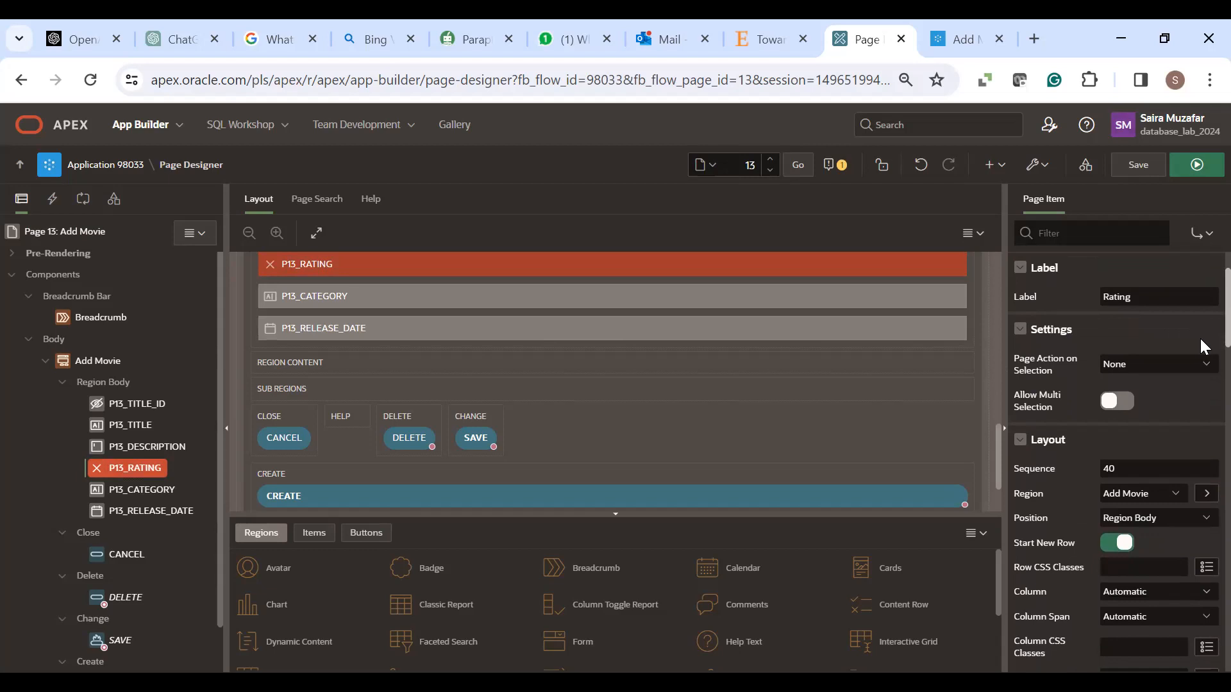
scroll(1204, 349, "down", 2)
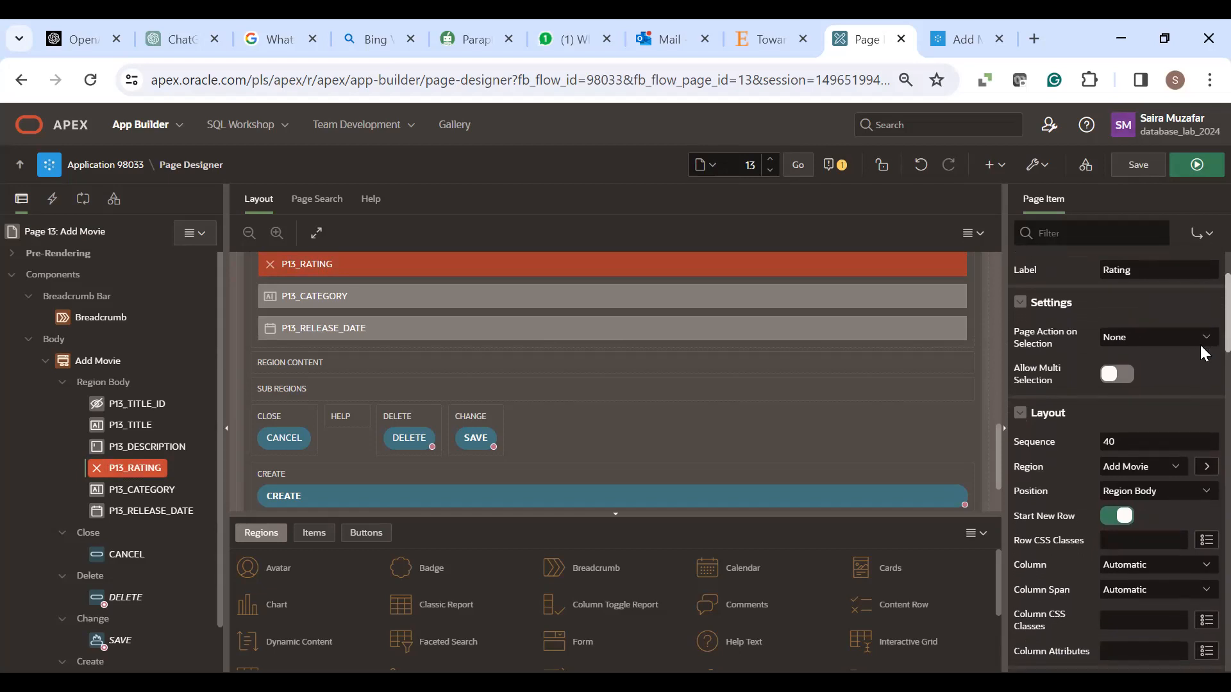
scroll(1203, 353, "down", 6)
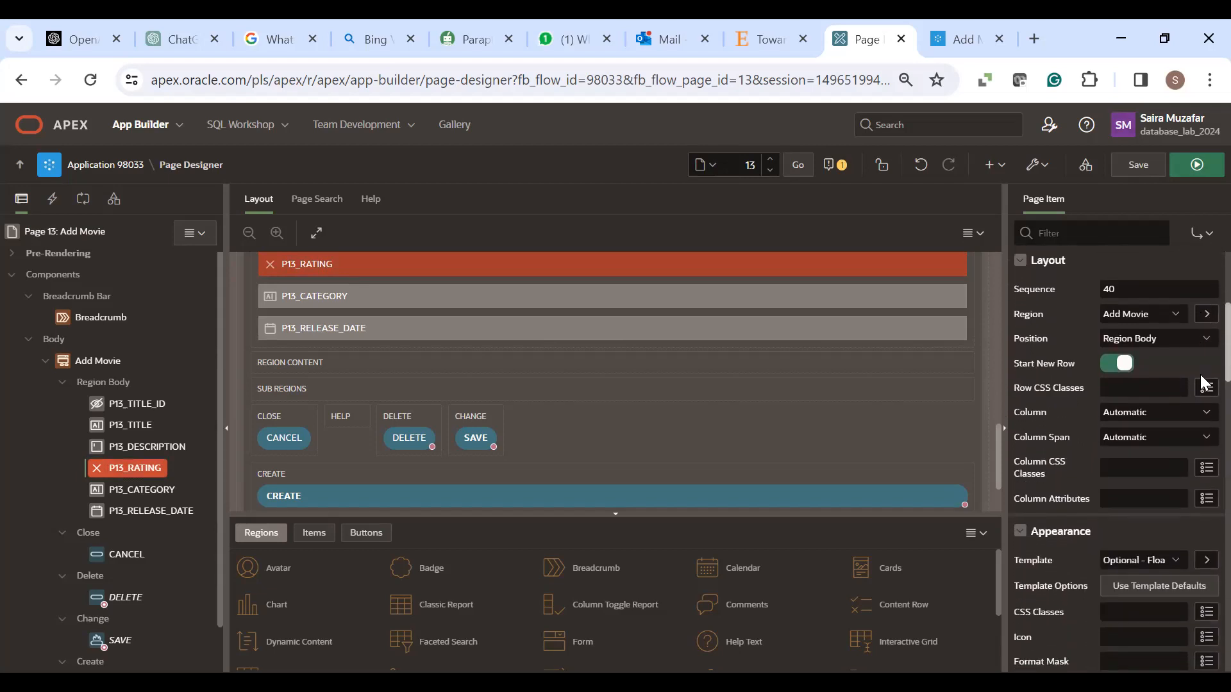
scroll(1203, 384, "down", 9)
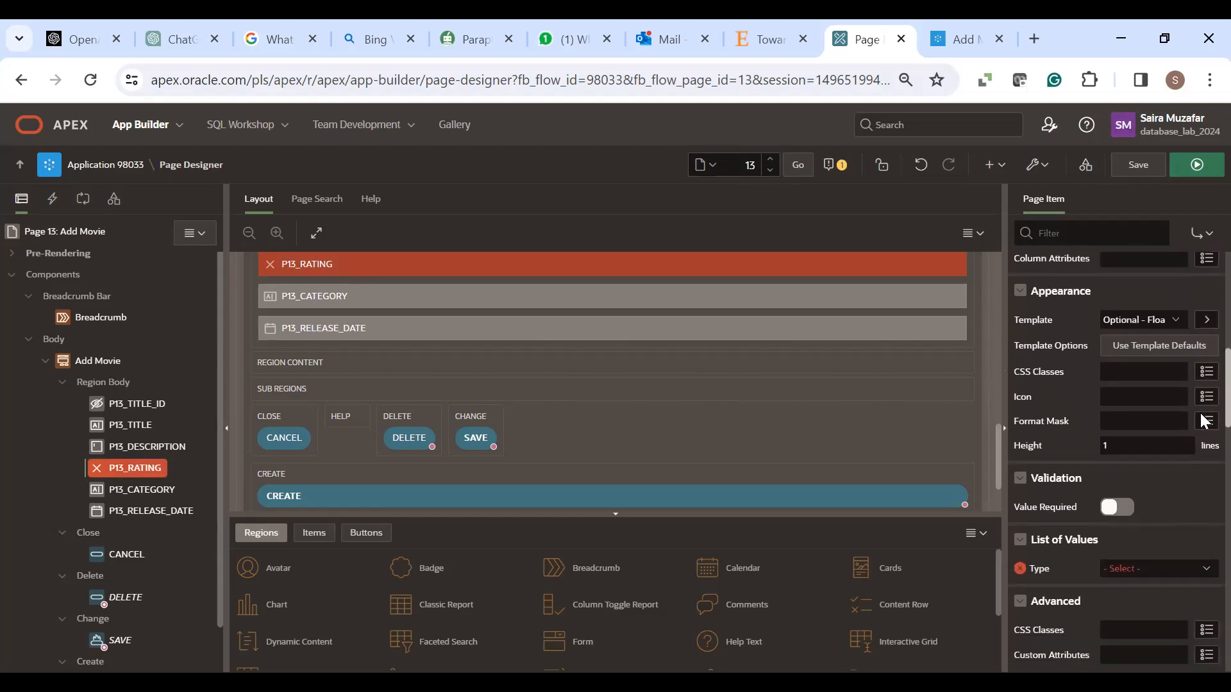
scroll(1204, 420, "down", 7)
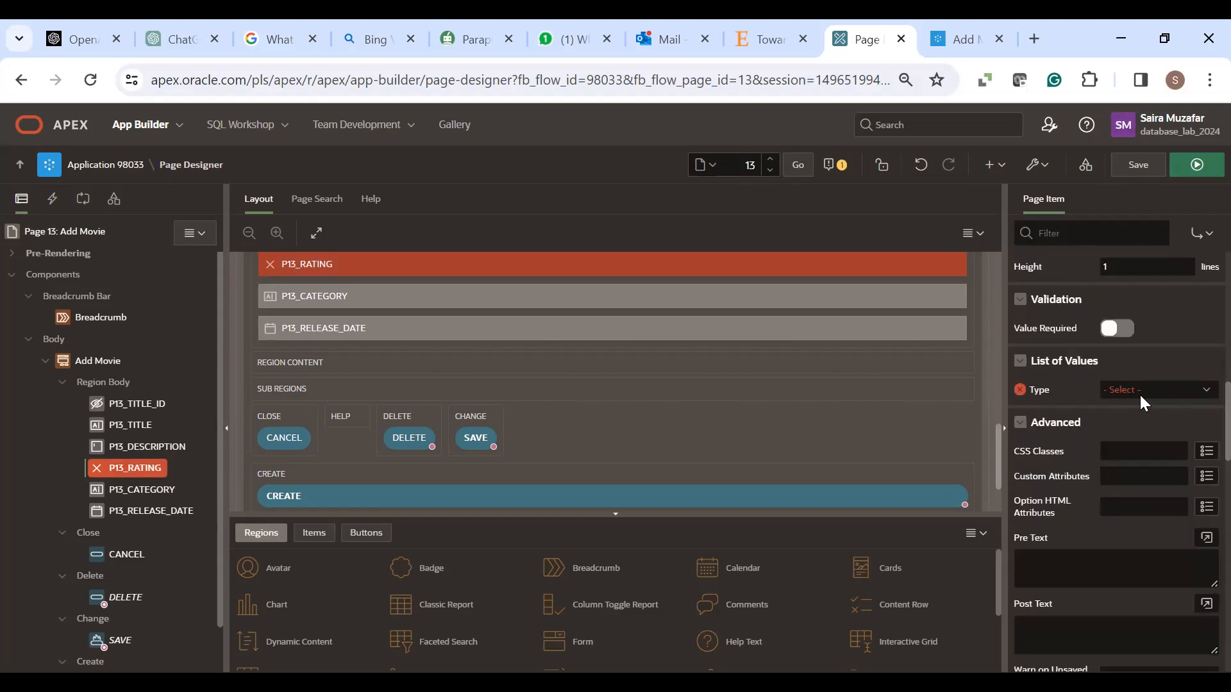
- Set the List of Values type for P13_RATING to Static Values
left_click(1204, 392)
key("Down")
key("Down")
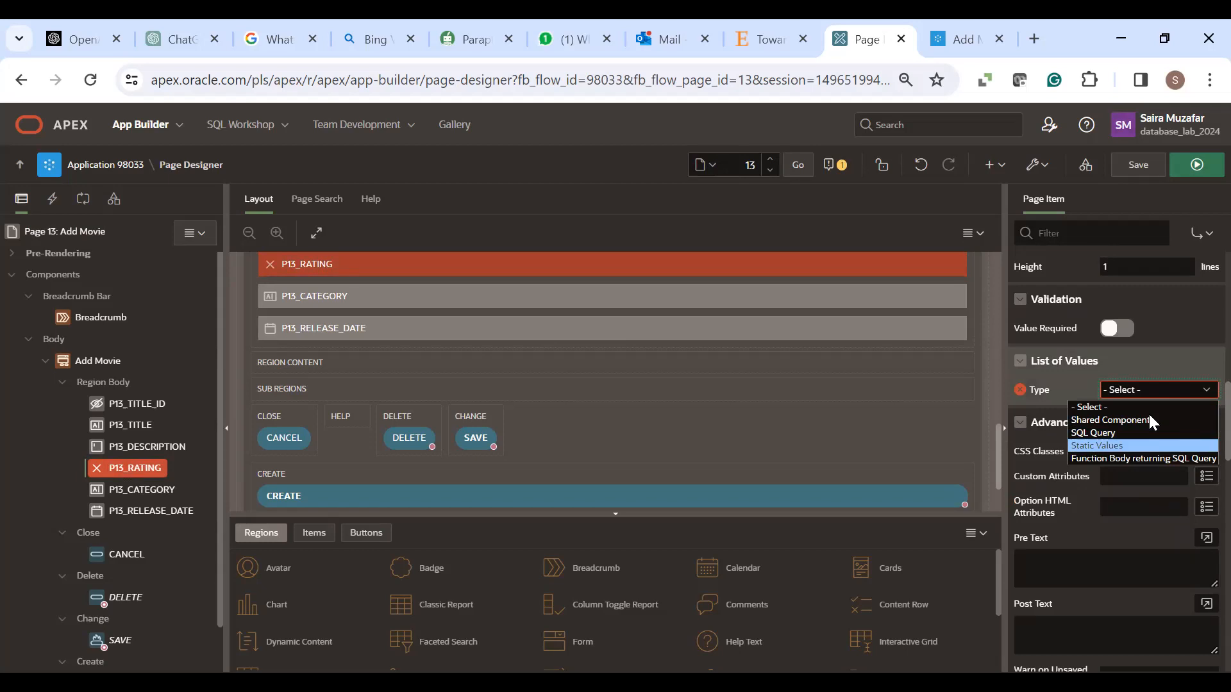
key("Return")
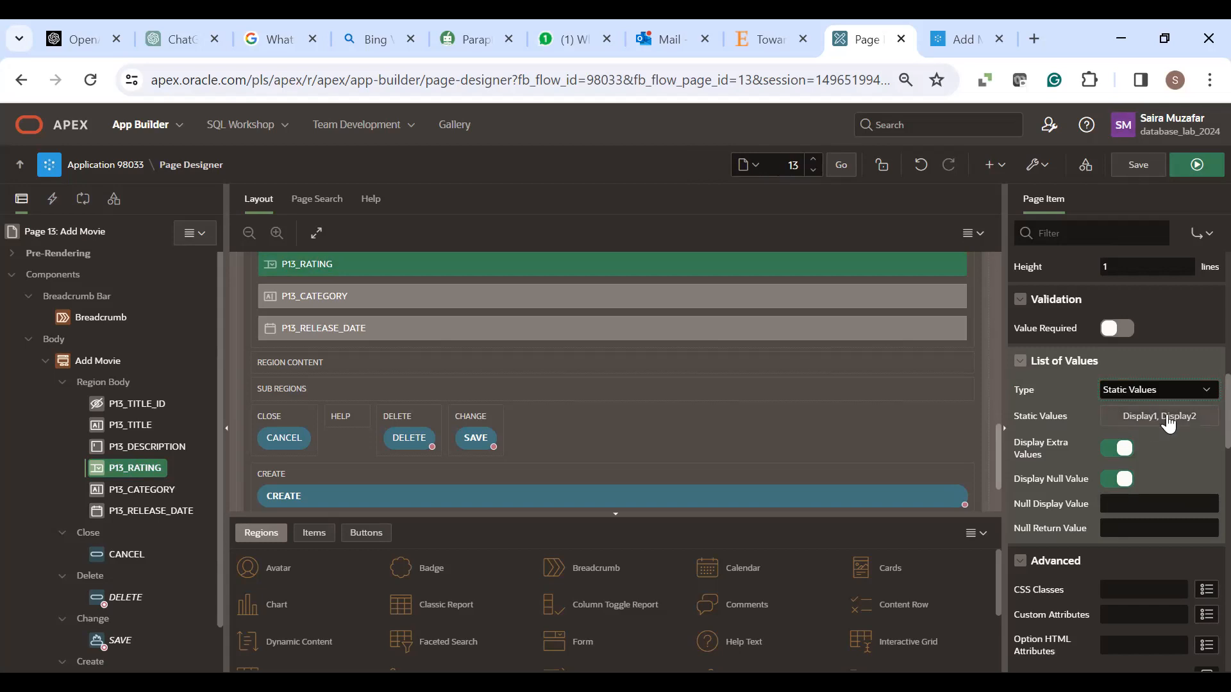
- Replace the placeholder static values with G and PG as display and return values
left_click(1167, 423)
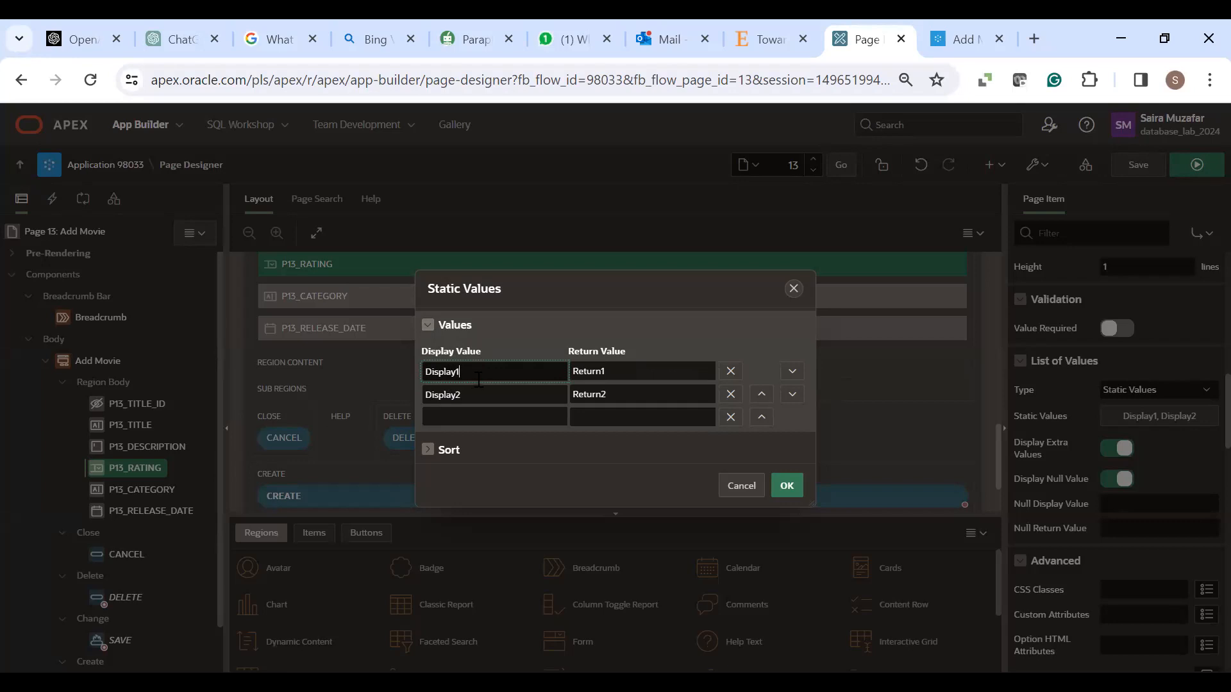
key("BackSpace")
key("BackSpace")
key("BackSpace")
key("BackSpace")
key("BackSpace")
key("BackSpace")
type("G")
left_click(619, 372)
key("BackSpace")
key("BackSpace")
key("BackSpace")
key("BackSpace")
key("BackSpace")
key("BackSpace")
key("BackSpace")
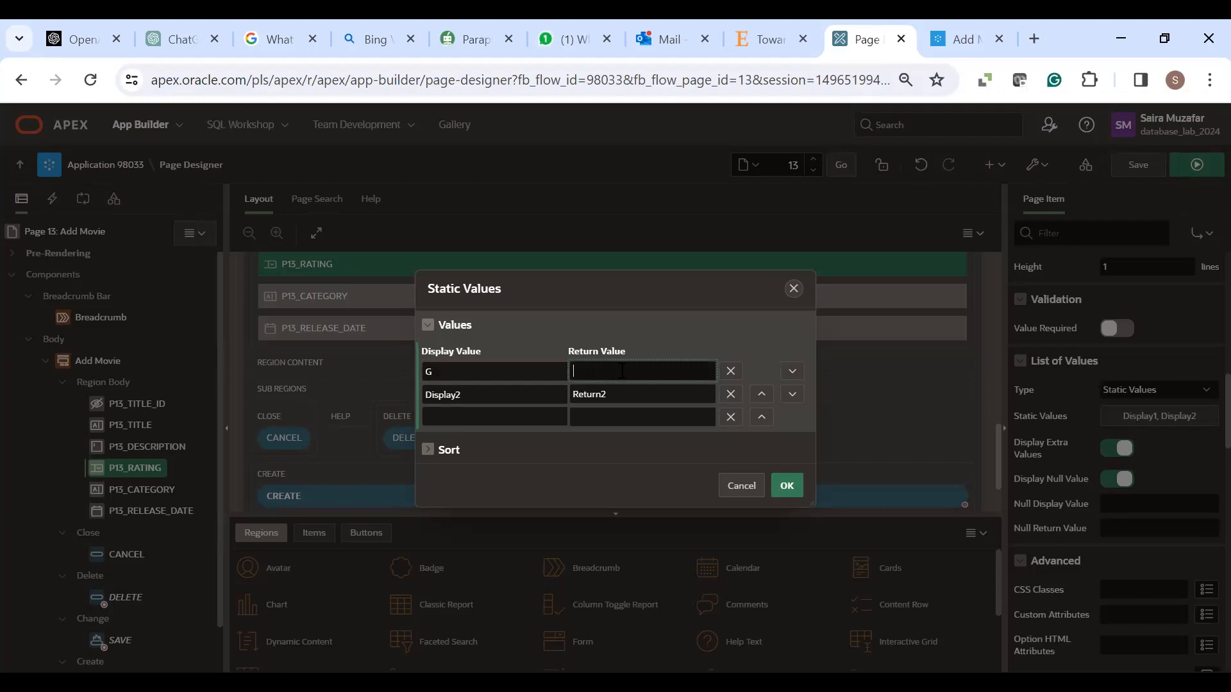
type("G")
left_click(498, 399)
key("BackSpace")
key("BackSpace")
key("BackSpace")
key("BackSpace")
key("BackSpace")
key("BackSpace")
key("BackSpace")
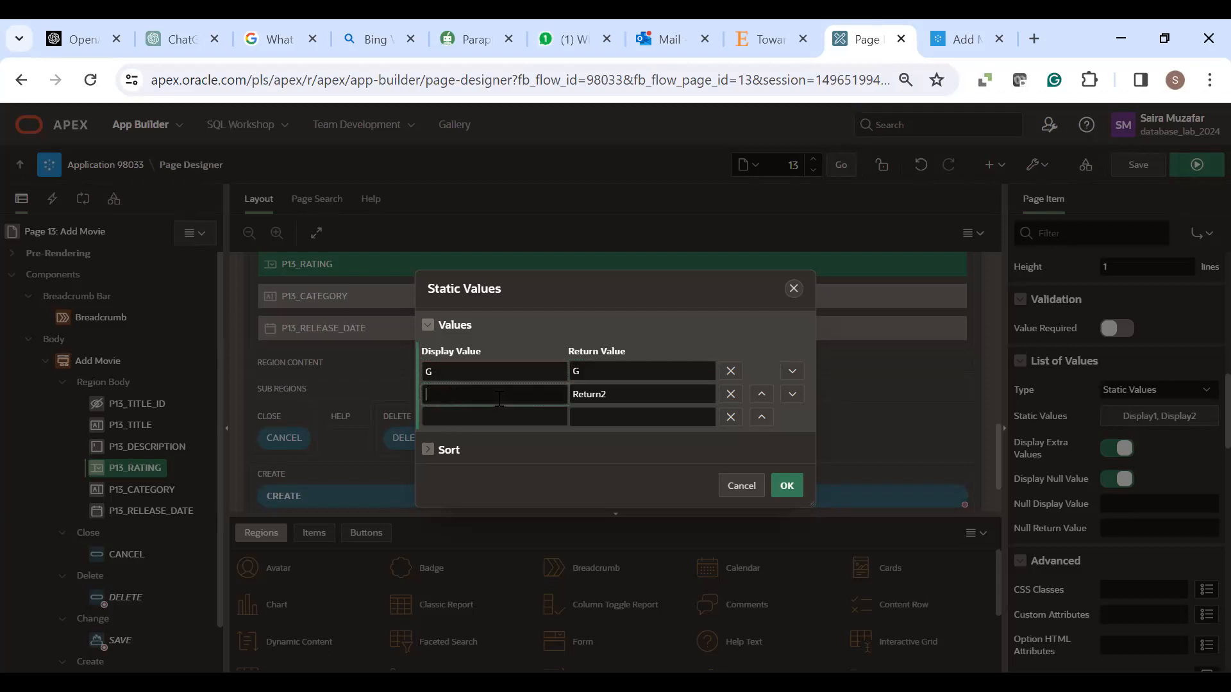
type("PG")
left_click(620, 393)
key("BackSpace")
key("BackSpace")
key("BackSpace")
key("BackSpace")
key("BackSpace")
key("BackSpace")
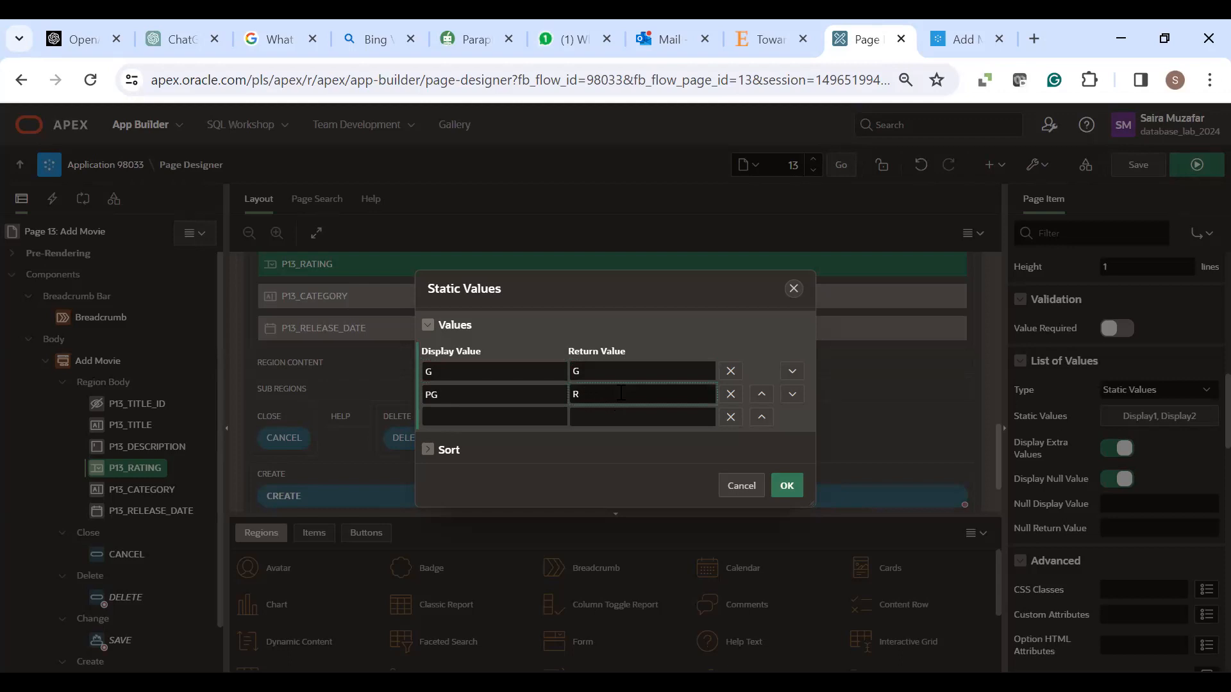
type("PG")
- Add PG13 and R entries, apply the list, save the page, and run Add Movie
left_click(530, 415)
type("PG13")
left_click(601, 416)
type("PG")
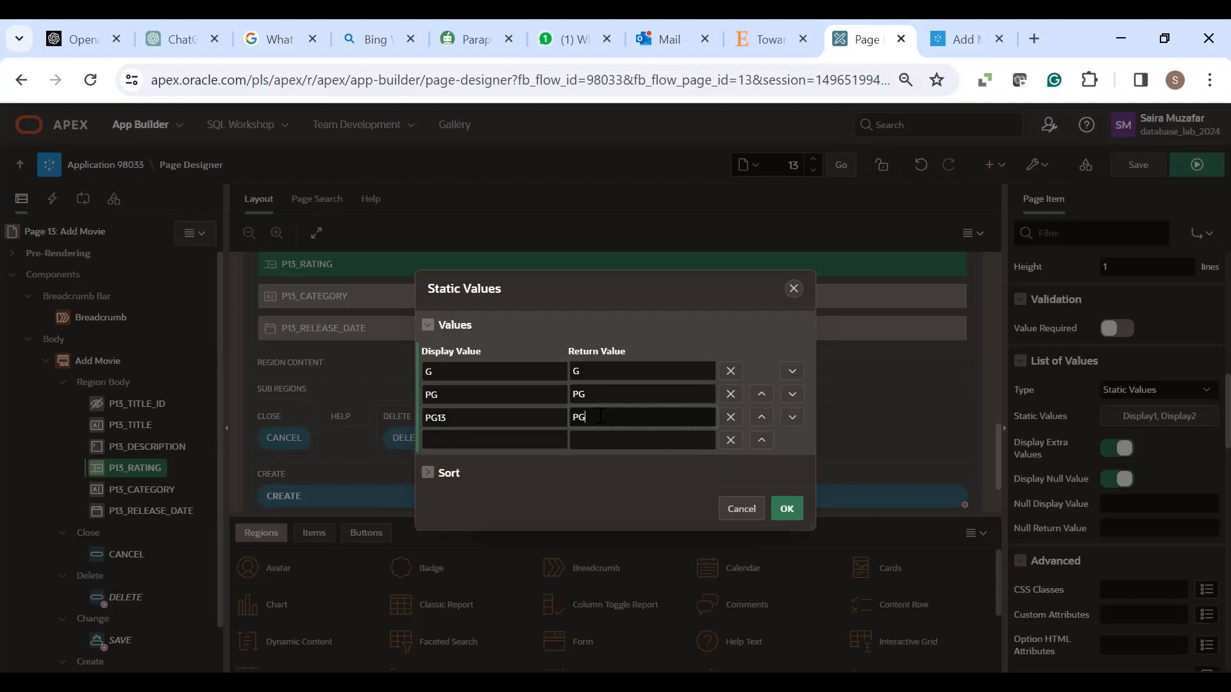
type("13")
key("Tab")
type("R")
key("Tab")
type("R")
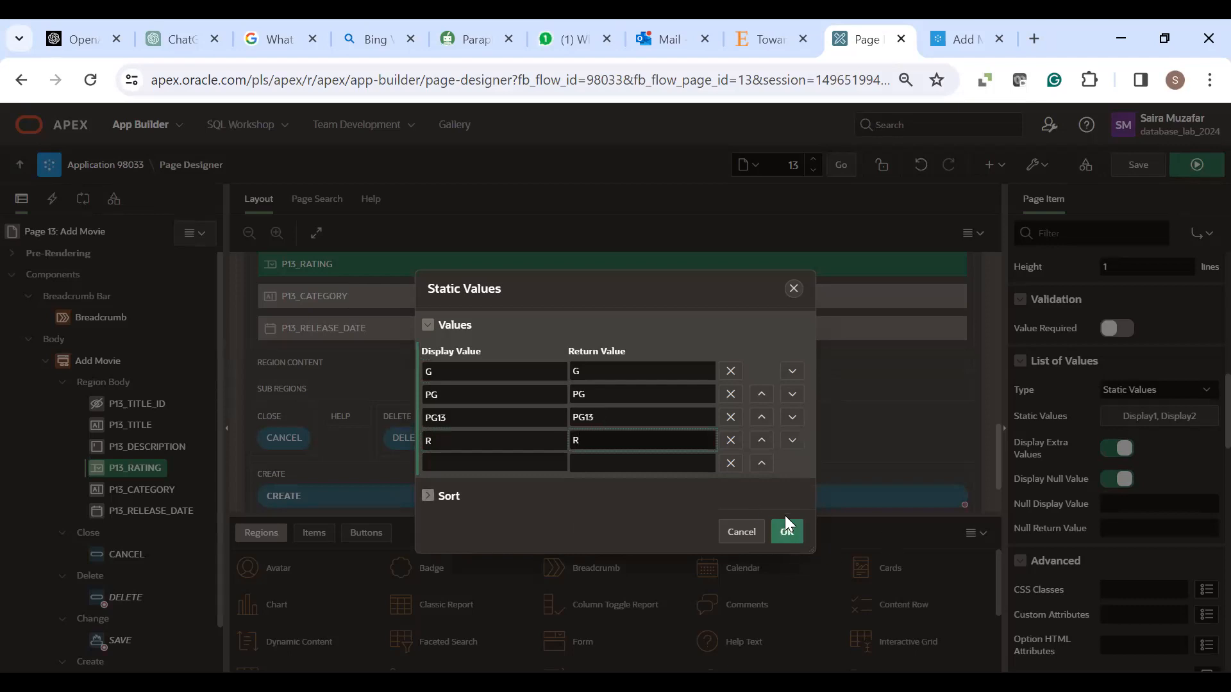
left_click(788, 533)
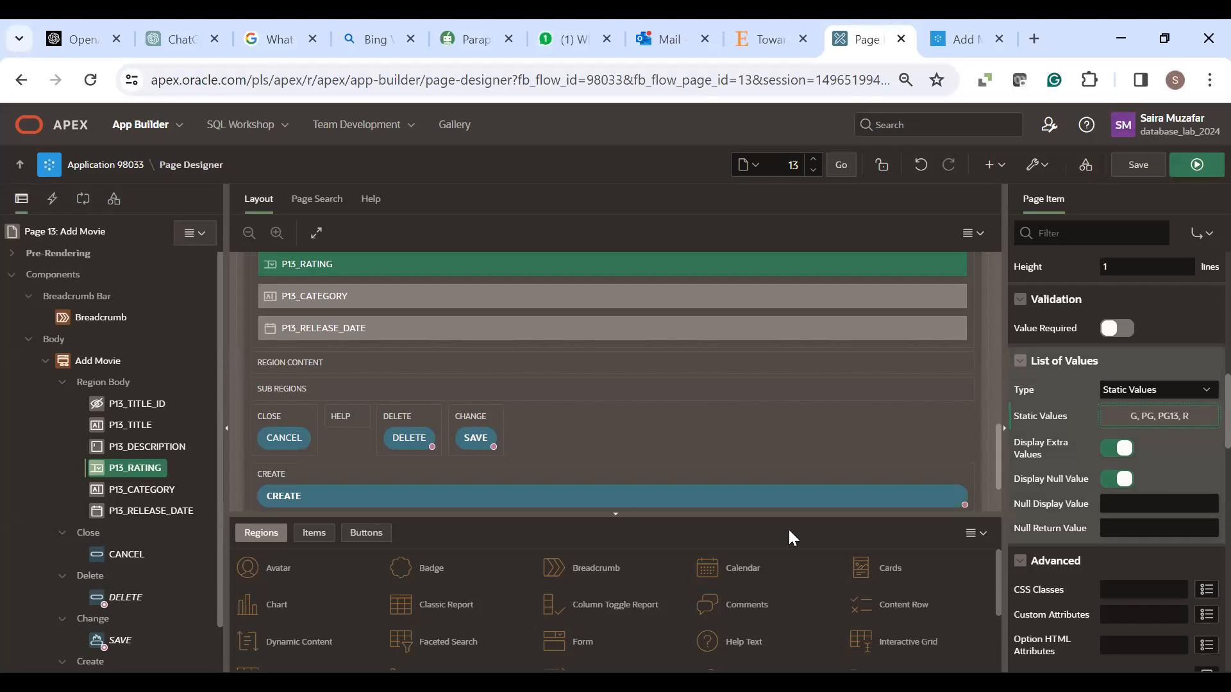
left_click(1139, 165)
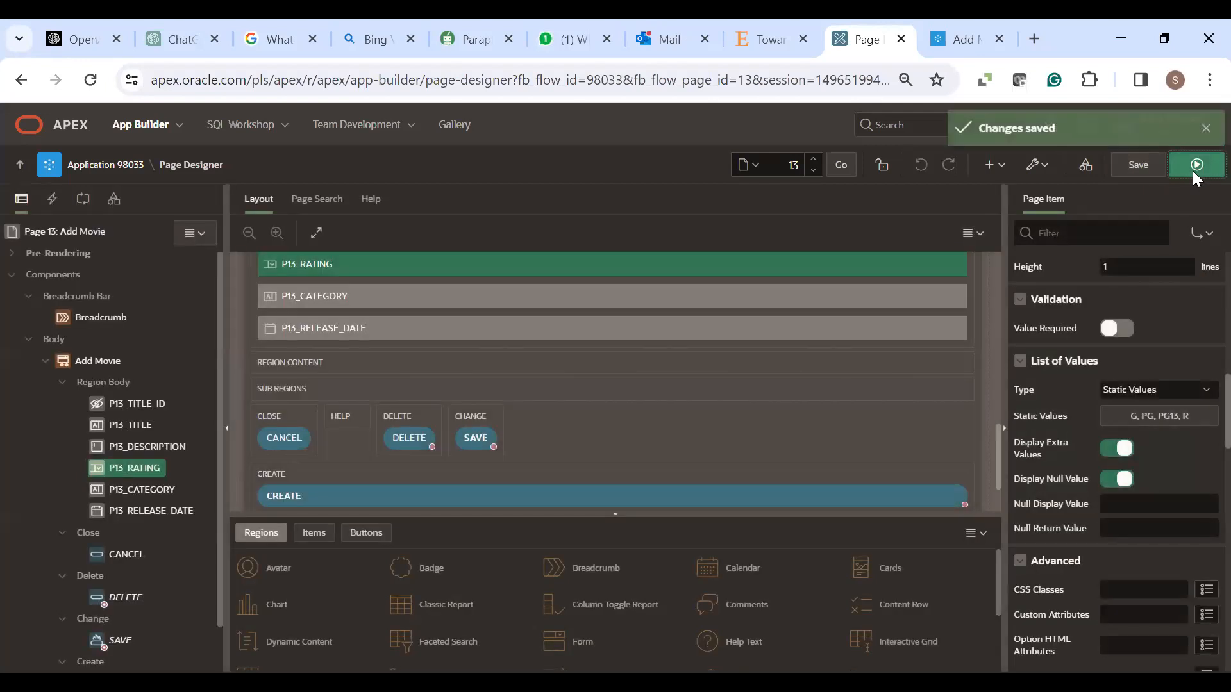
left_click(1195, 168)
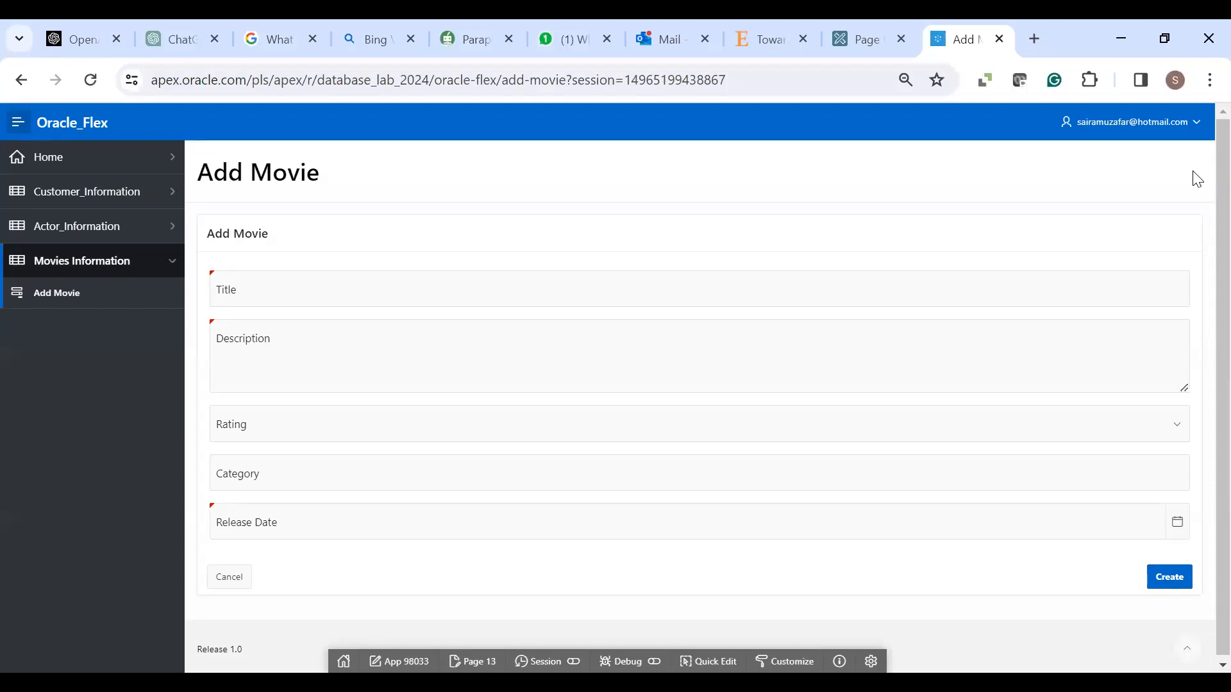
left_click(88, 271)
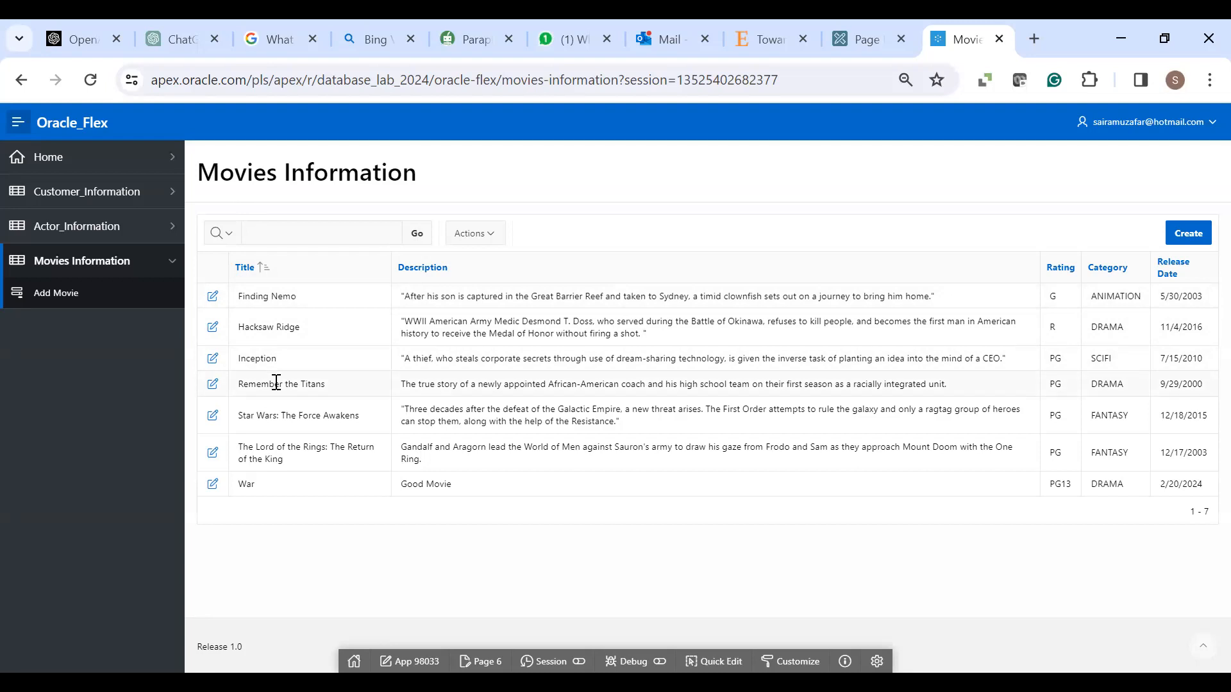
left_click(77, 296)
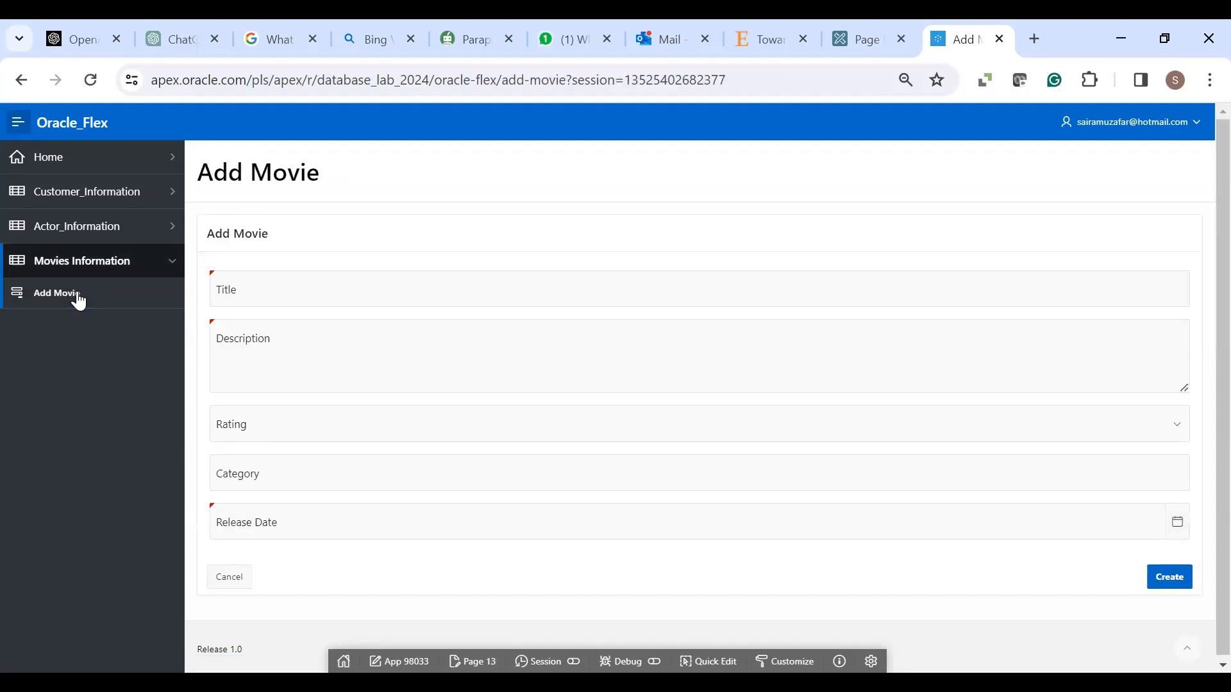
- Enter title 'Beauty and Beast', description 'This is very good movie', and rating PG13
left_click(269, 282)
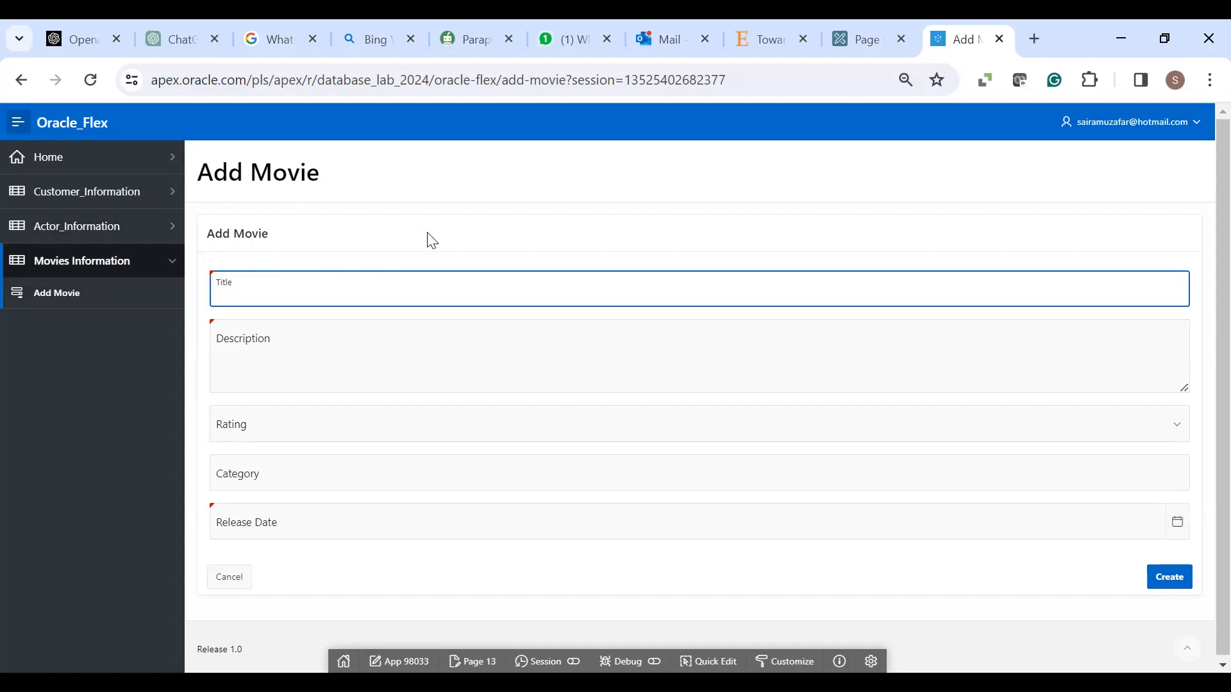
type("Beauty and Beast")
left_click(356, 365)
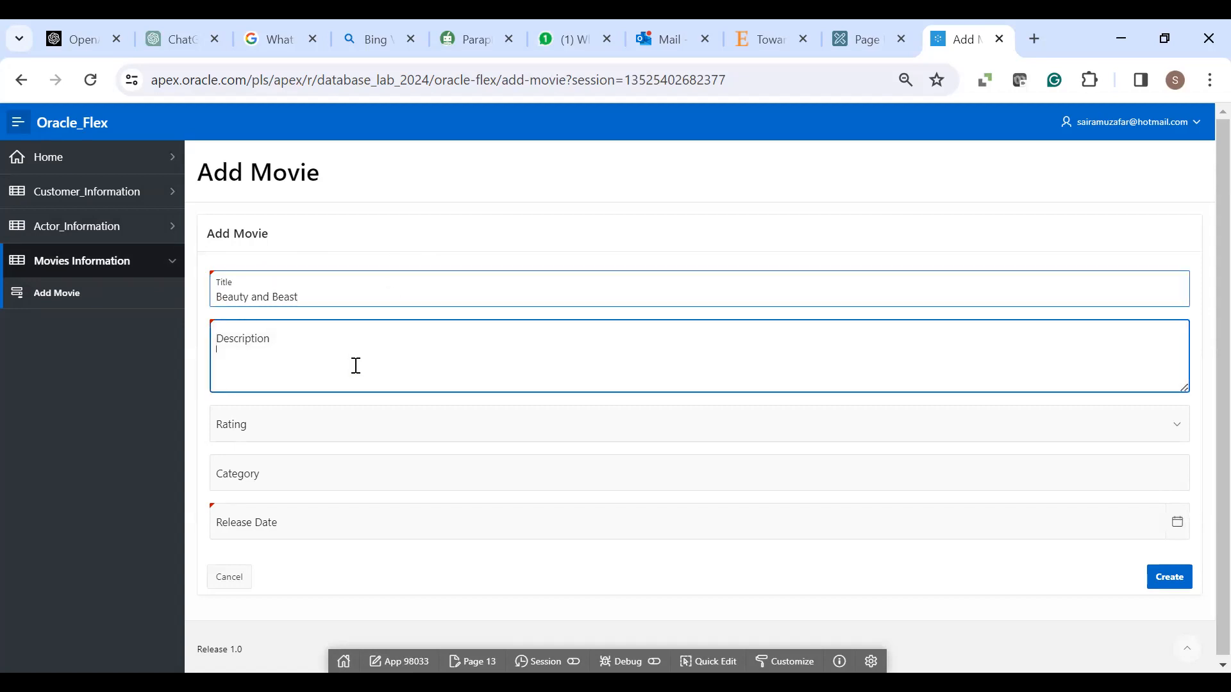
type("This")
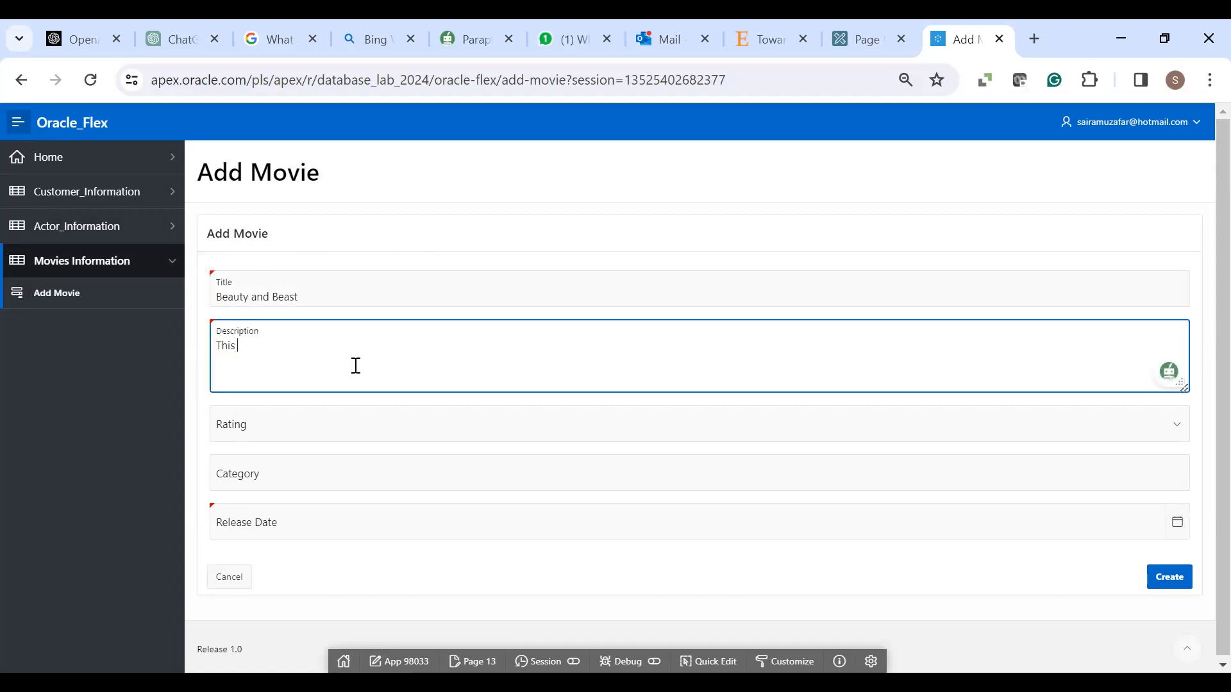
type(" is very good movie.")
left_click(627, 411)
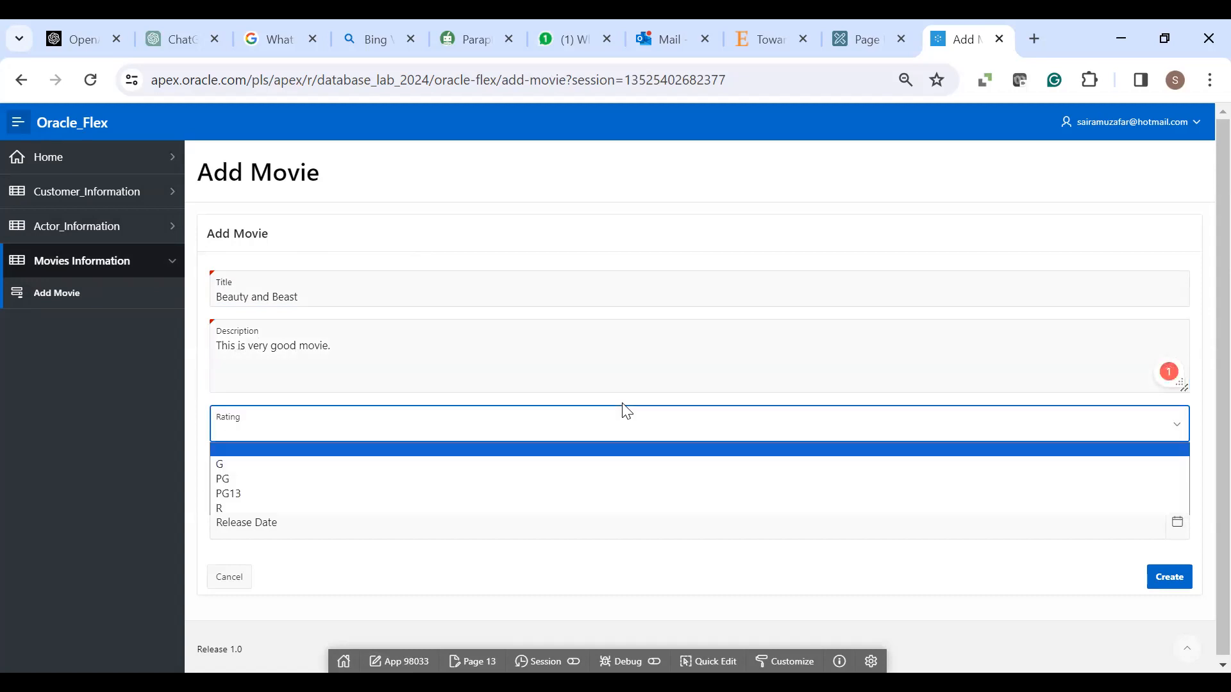
left_click(222, 494)
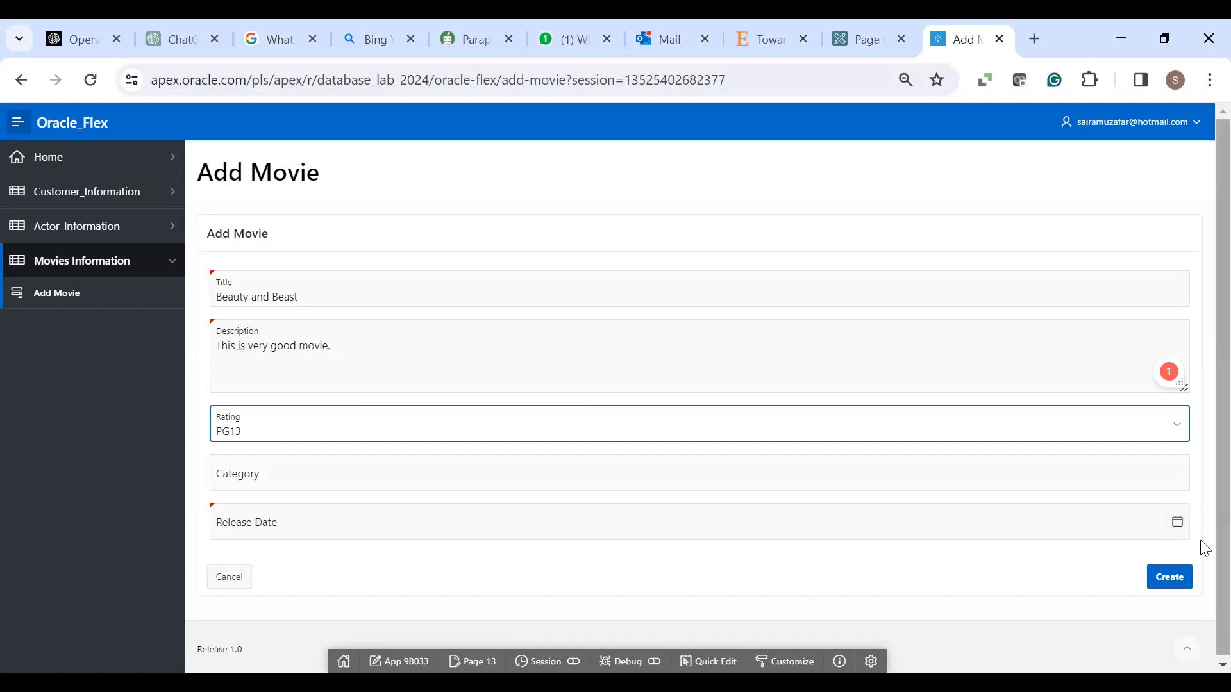
- Enter category Drama, set release date 1/08/2024, and submit the movie
scroll(1201, 532, "down", 1)
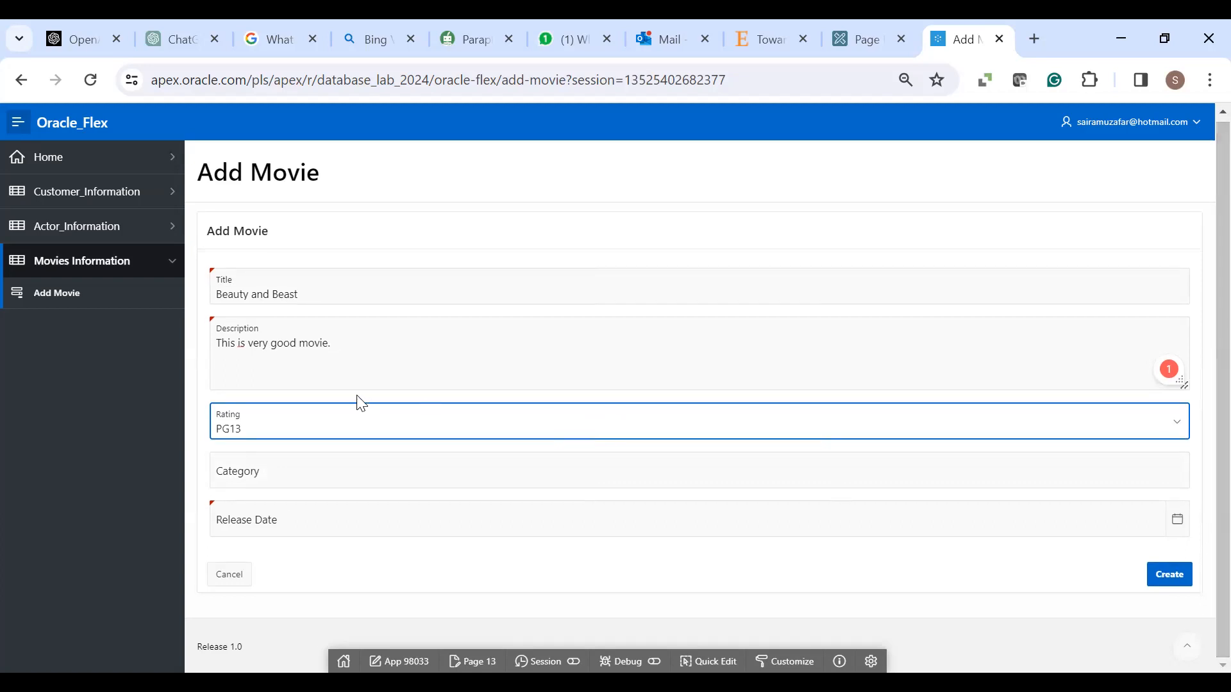
left_click(344, 478)
type("Drama")
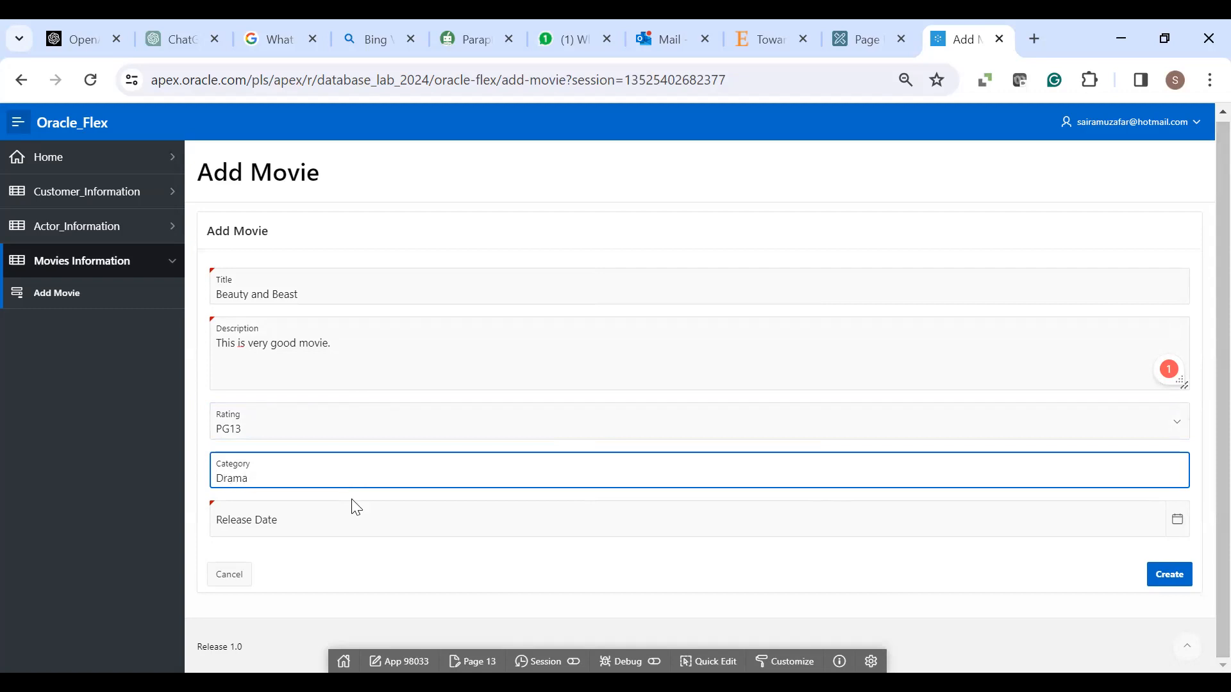
left_click(1177, 527)
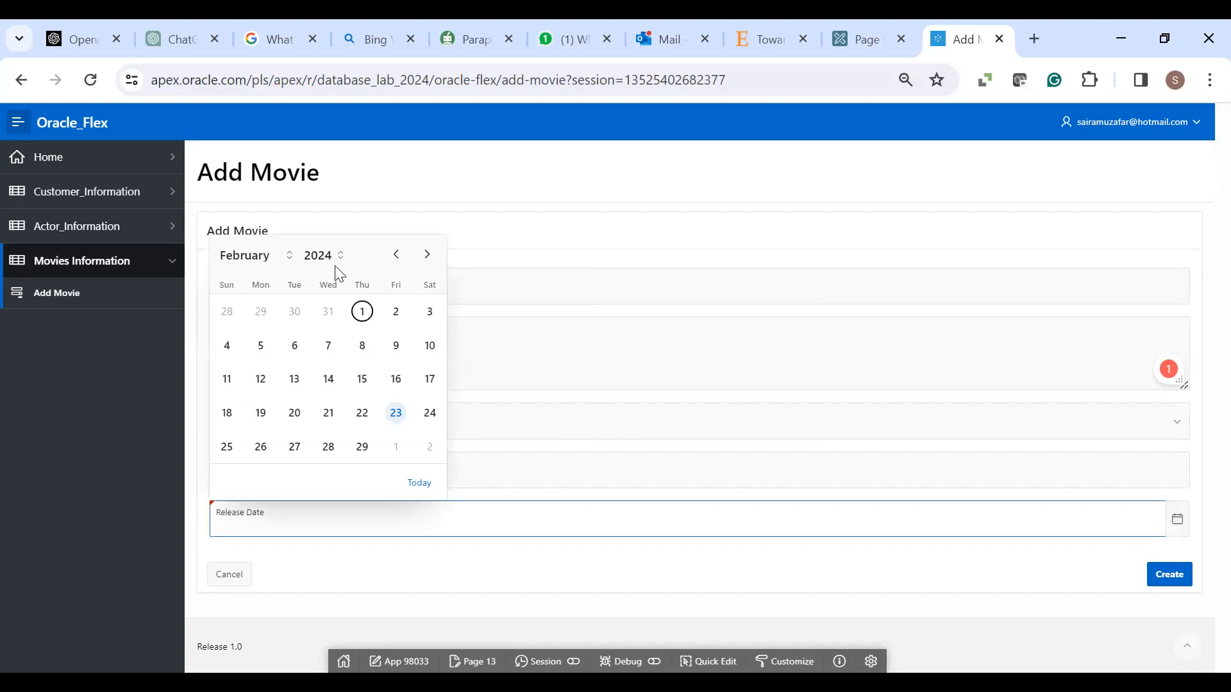
left_click(396, 254)
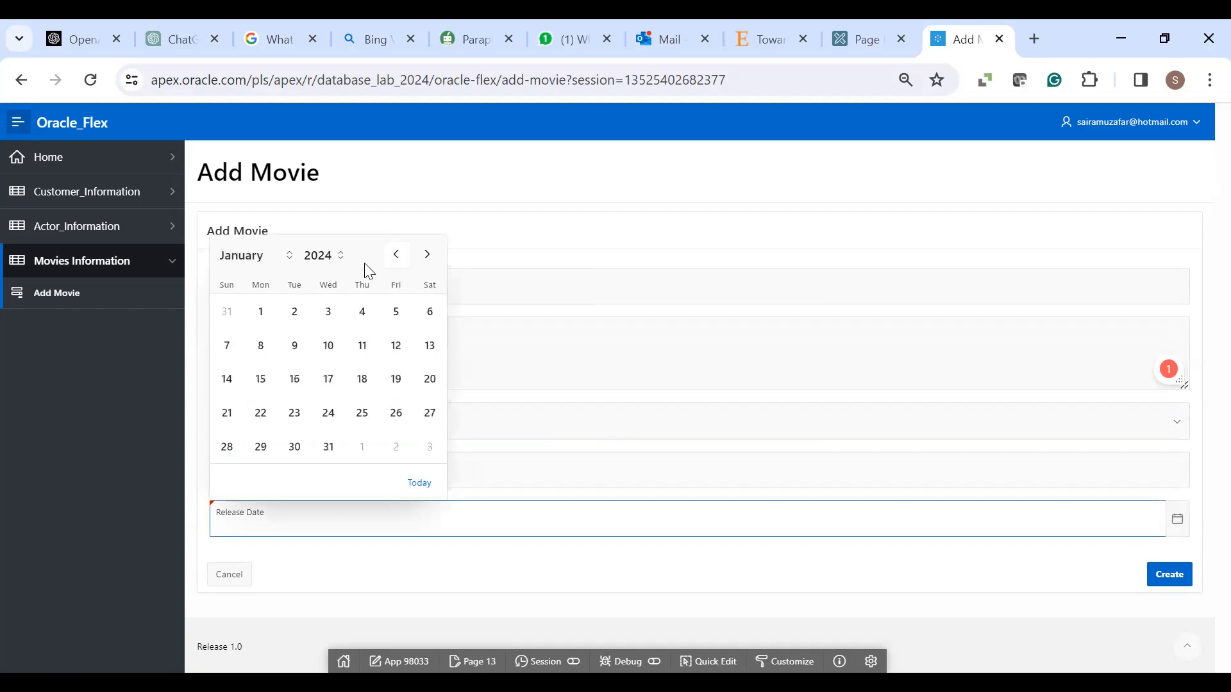
left_click(262, 345)
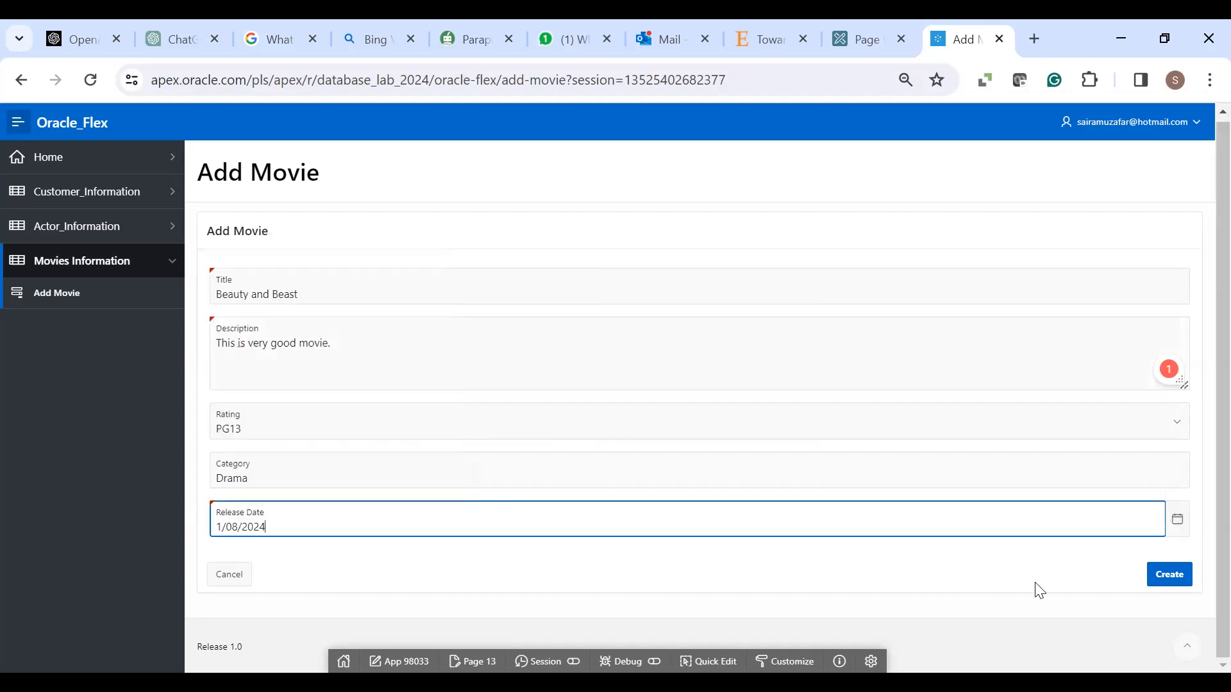
left_click(1169, 577)
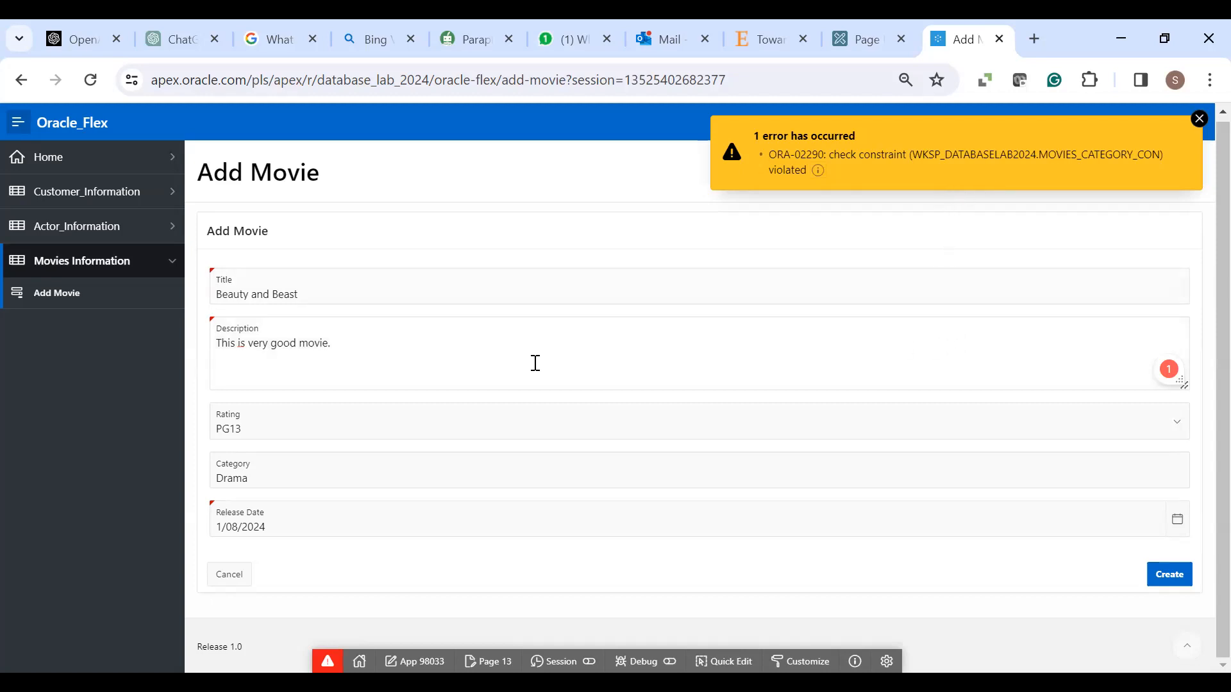
- Reload the Add Movie page and confirm, discarding the rejected entry
left_click(95, 83)
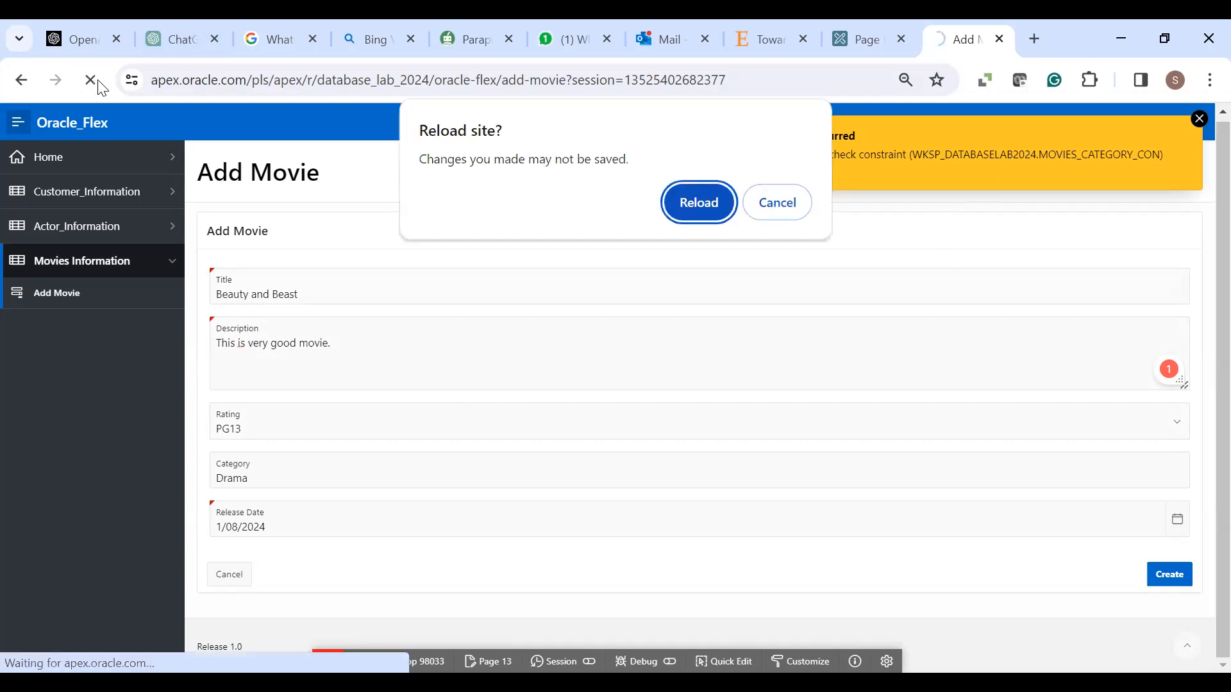
left_click(687, 204)
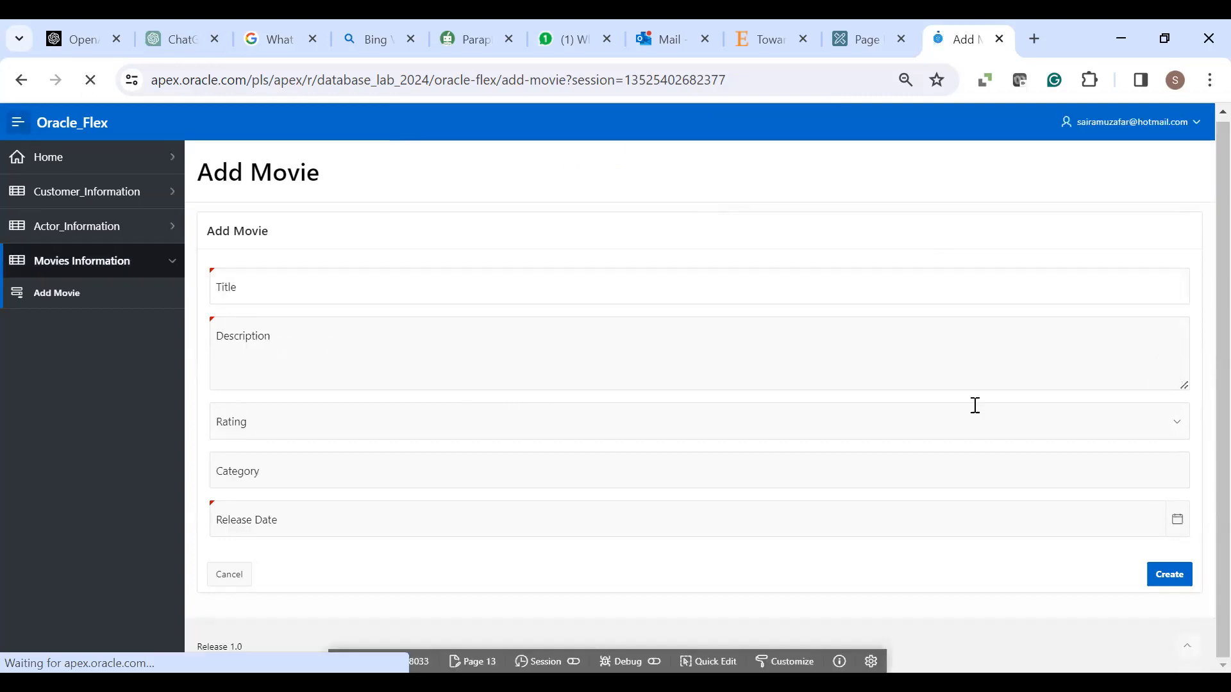
- Enter title 'Beauty & beast', description 'This is good movie.', and rating PG
left_click(299, 290)
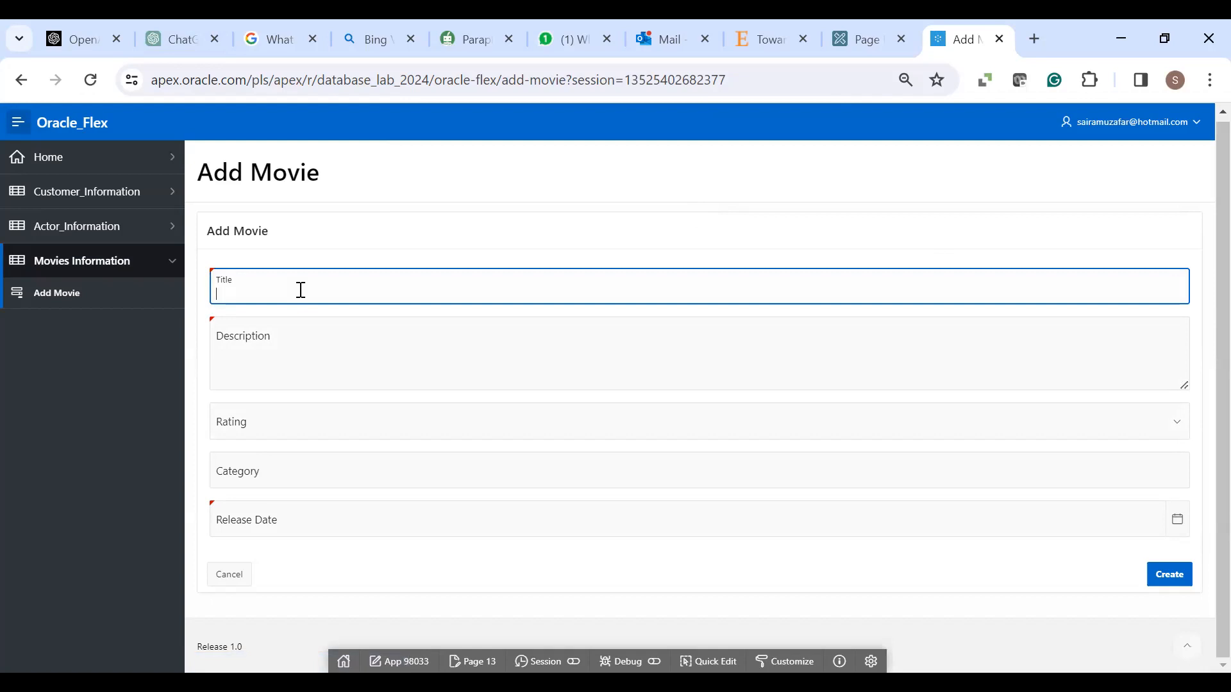
type("B")
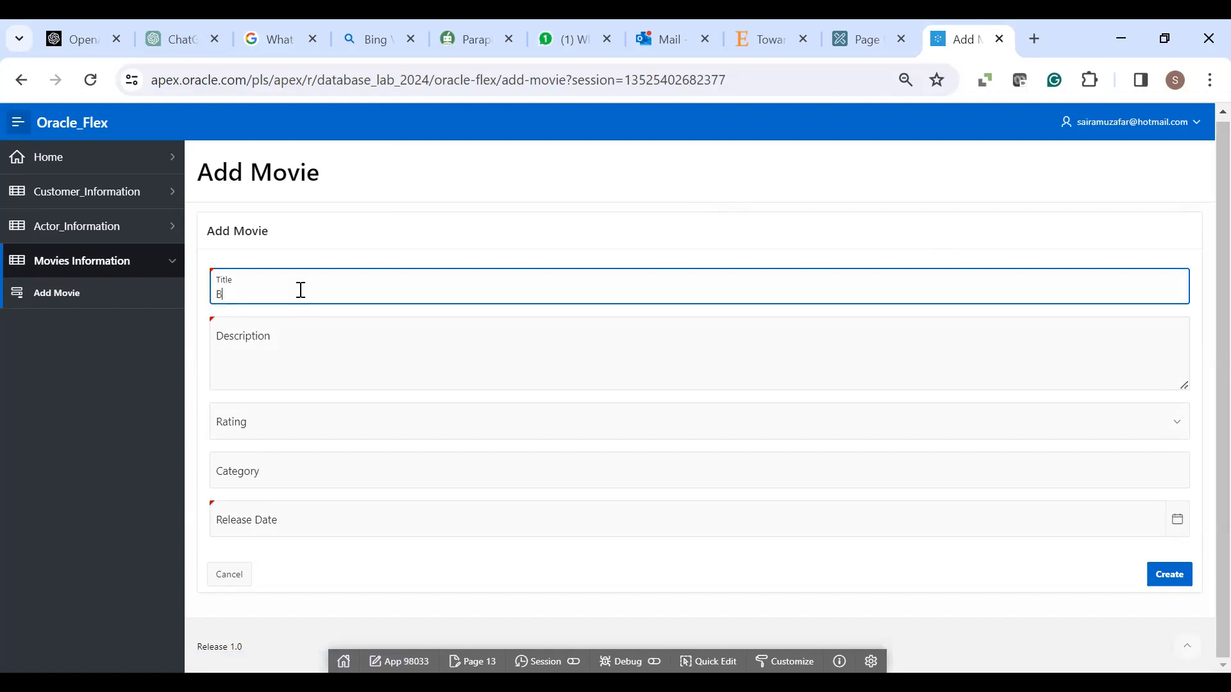
type("eauty & beast")
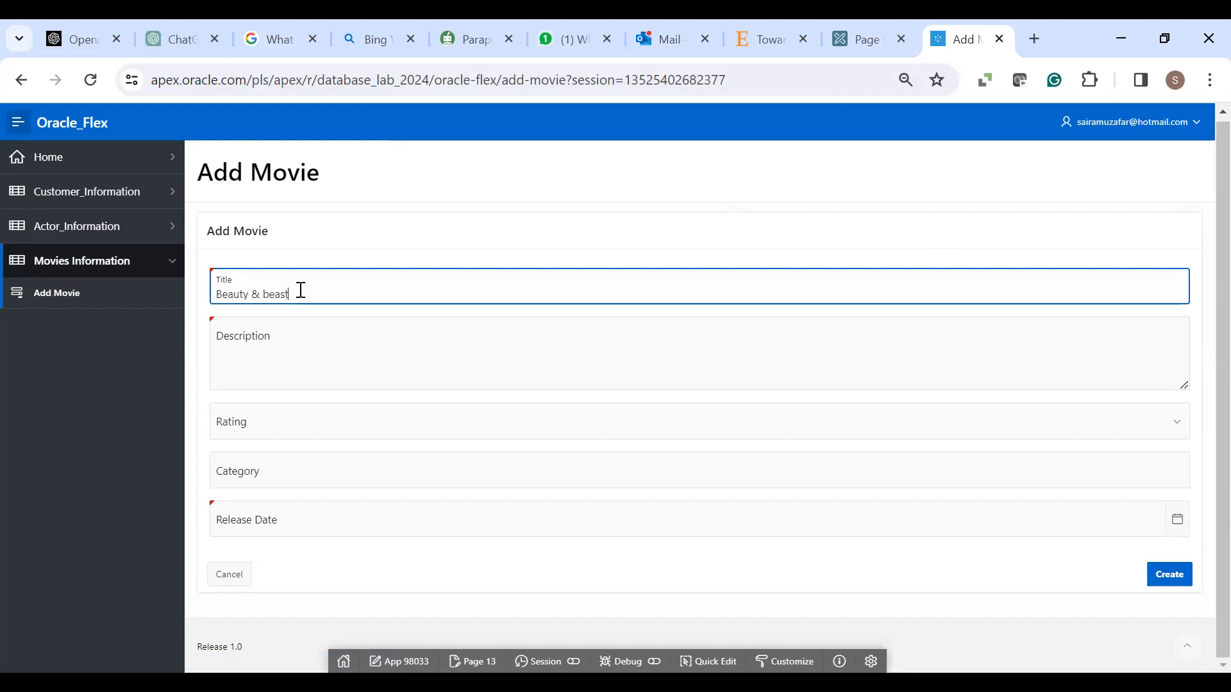
left_click(293, 354)
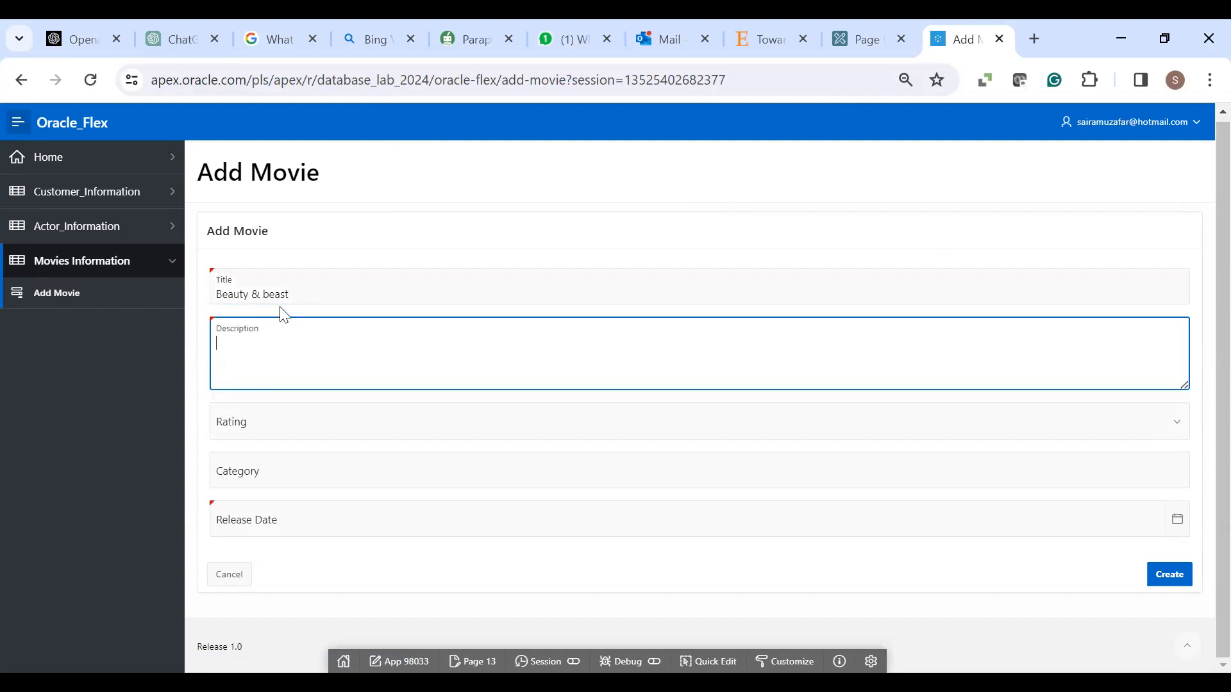
type("This is good movie")
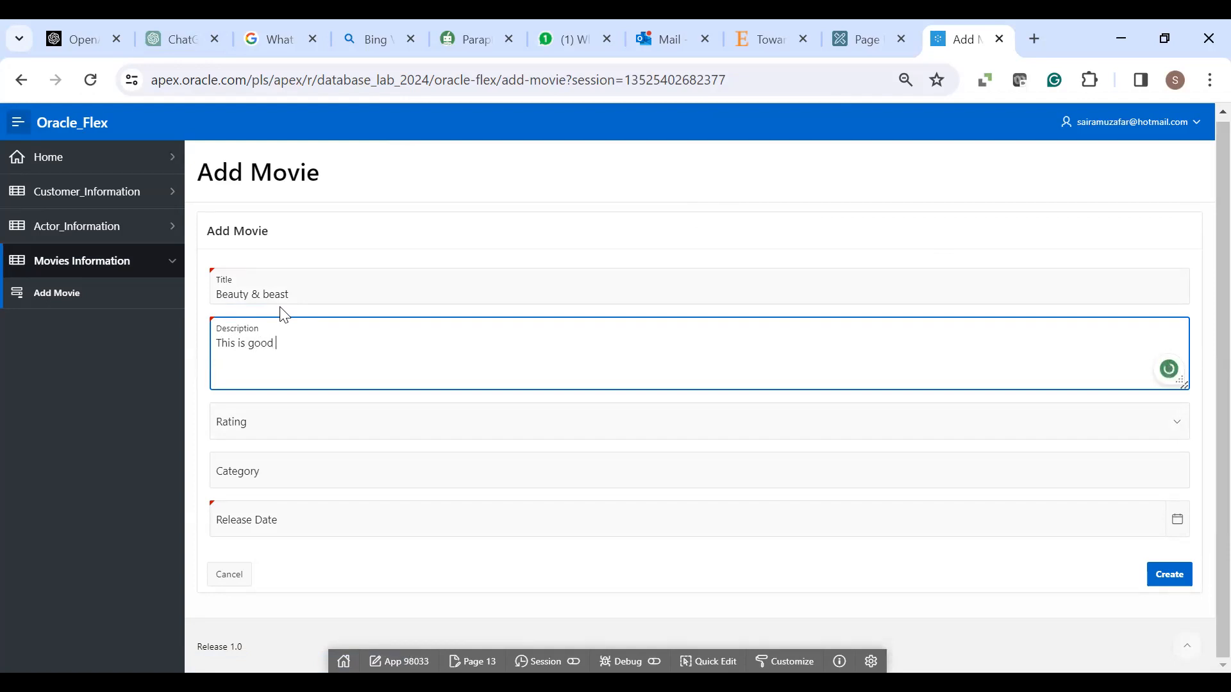
type(".")
left_click(362, 437)
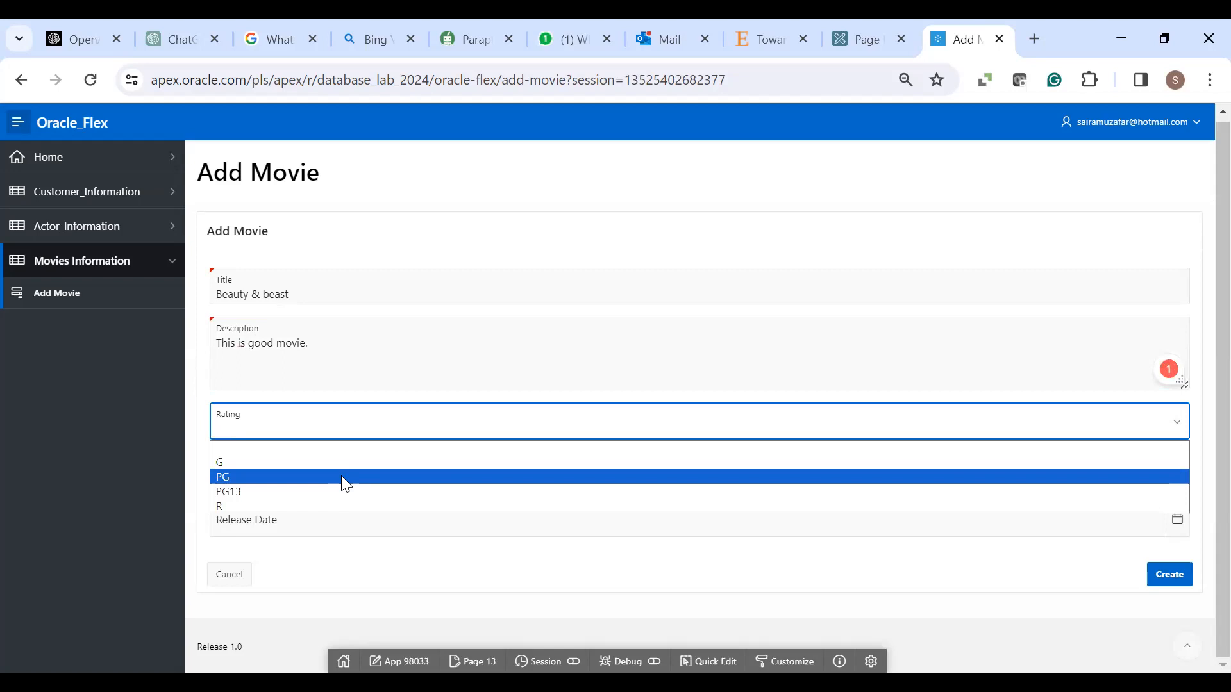
left_click(346, 477)
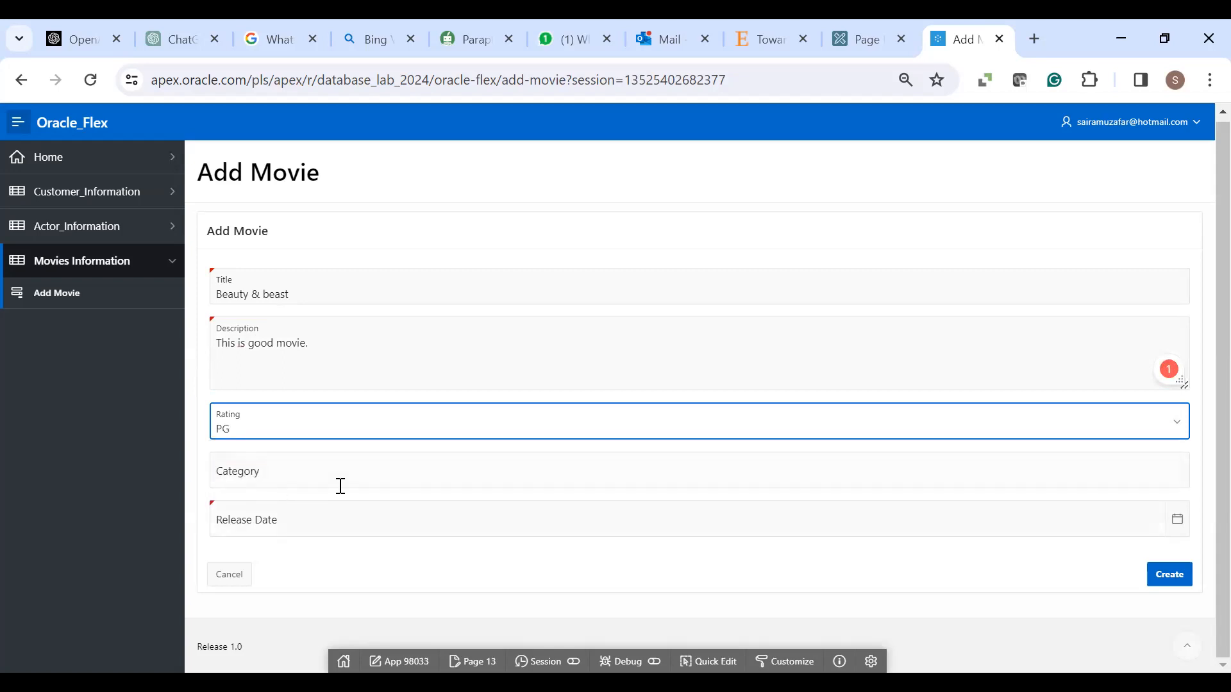
- Enter category DRAMA, set release date 2/06/2024, and submit the movie
key("Tab")
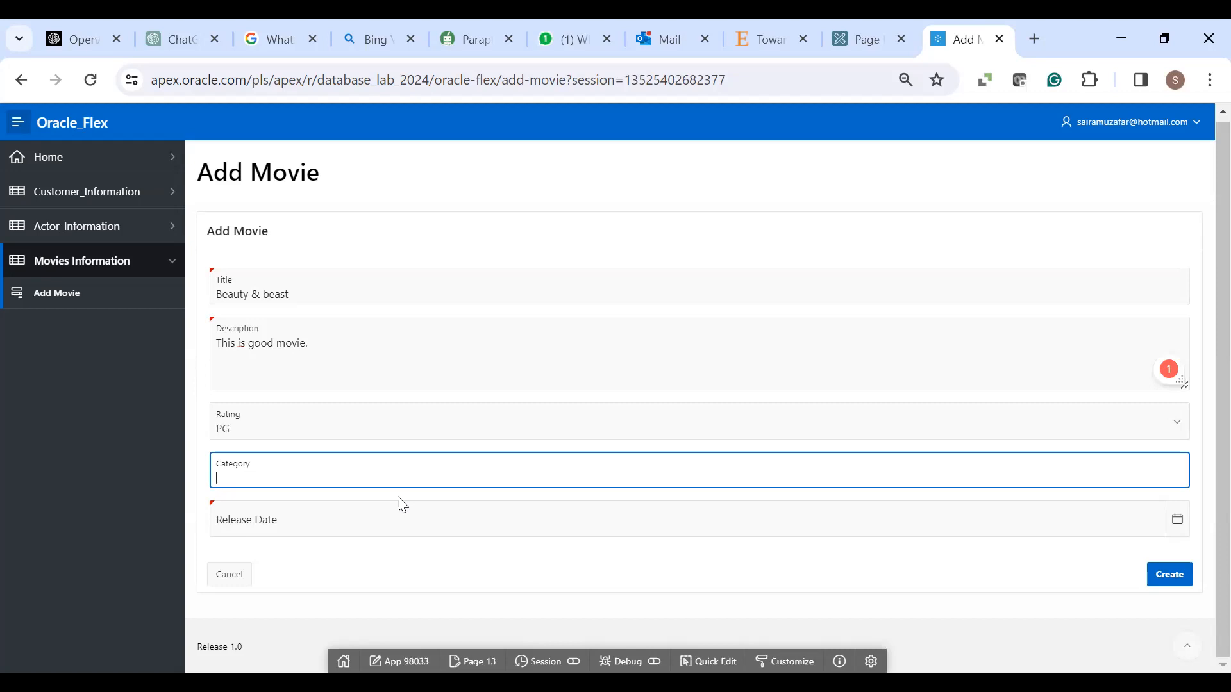
type("Sci")
key("BackSpace")
key("BackSpace")
type("DRAMA")
left_click(1177, 519)
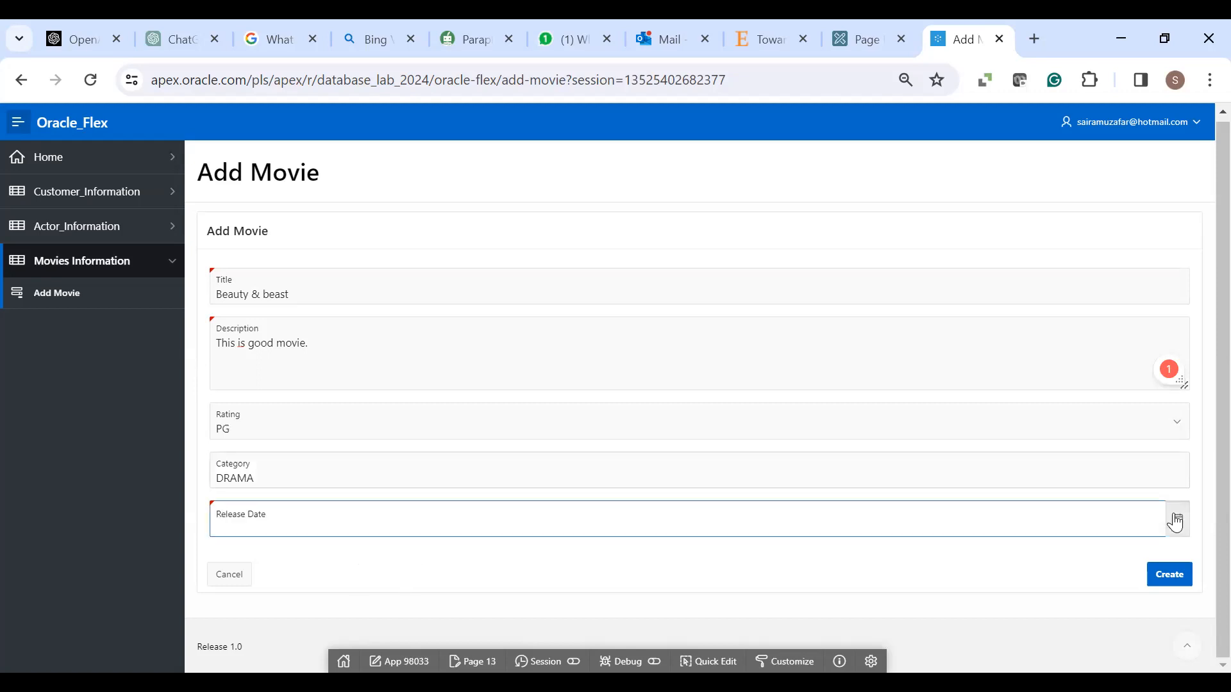
left_click(311, 356)
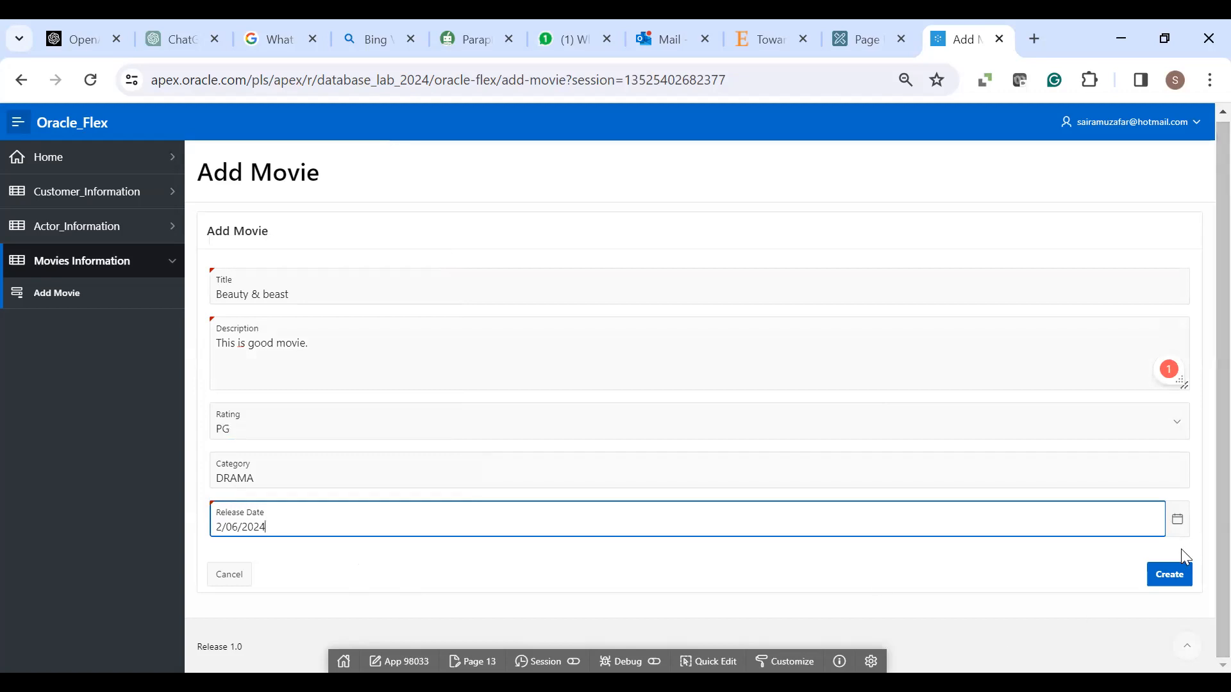
left_click(1170, 578)
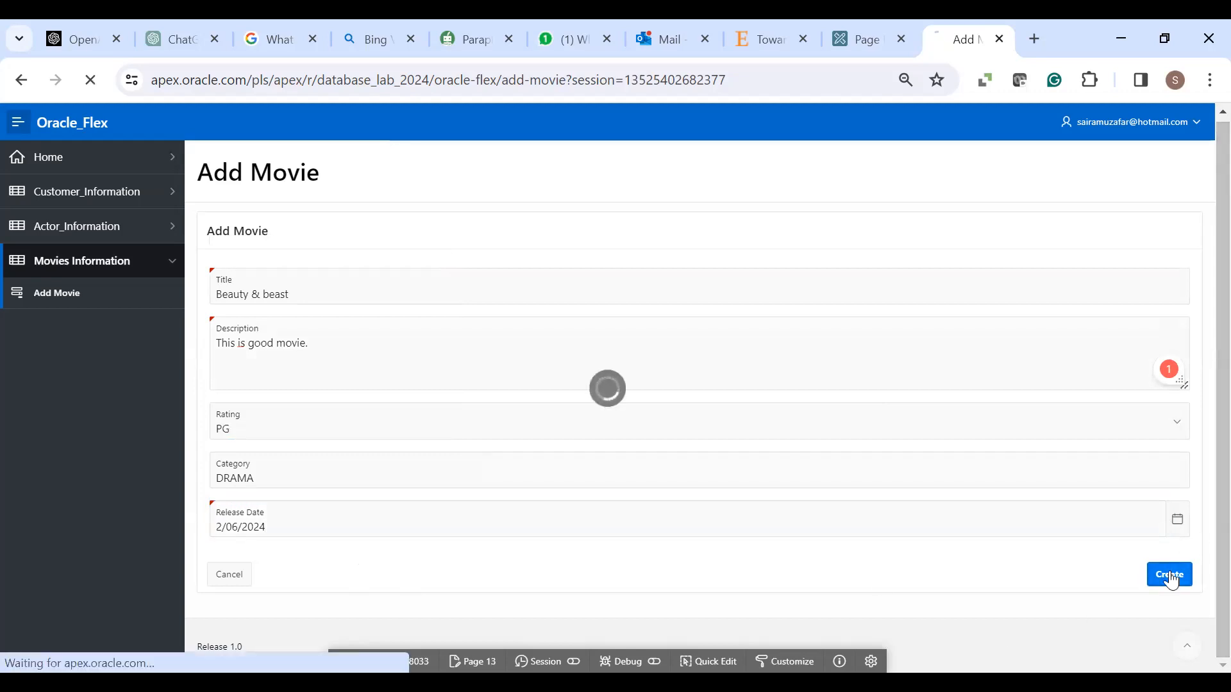